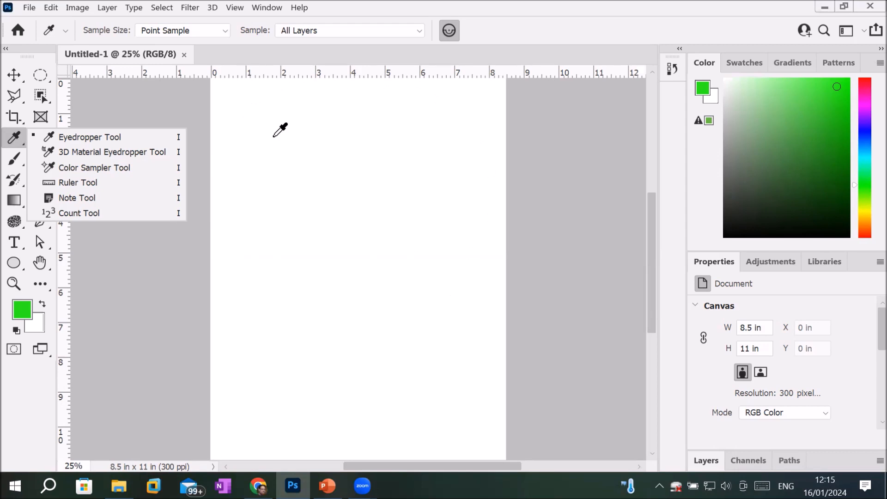
# - Add the red, centred headline "Healine Text" across the top of the page at 35 pt
pyautogui.click(9, 244)
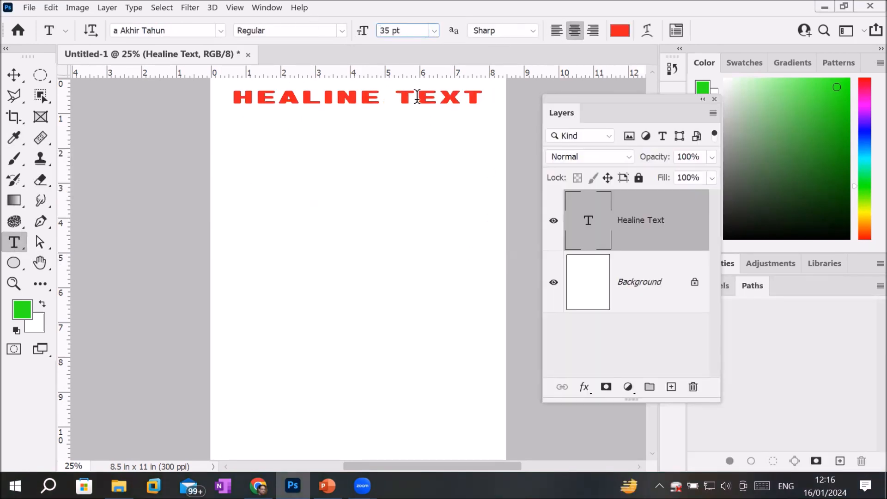
pyautogui.press('v')
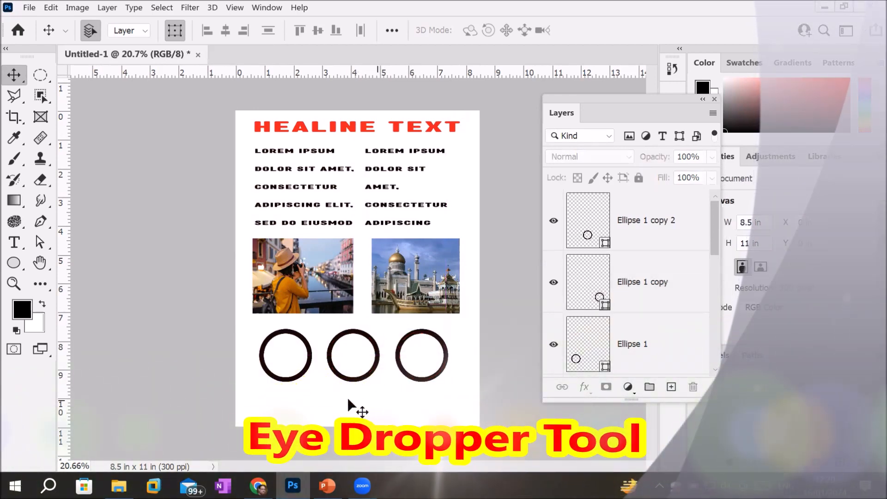
# - Activate the Eyedropper, review its sample size options and keep Point Sample
pyautogui.click(14, 137)
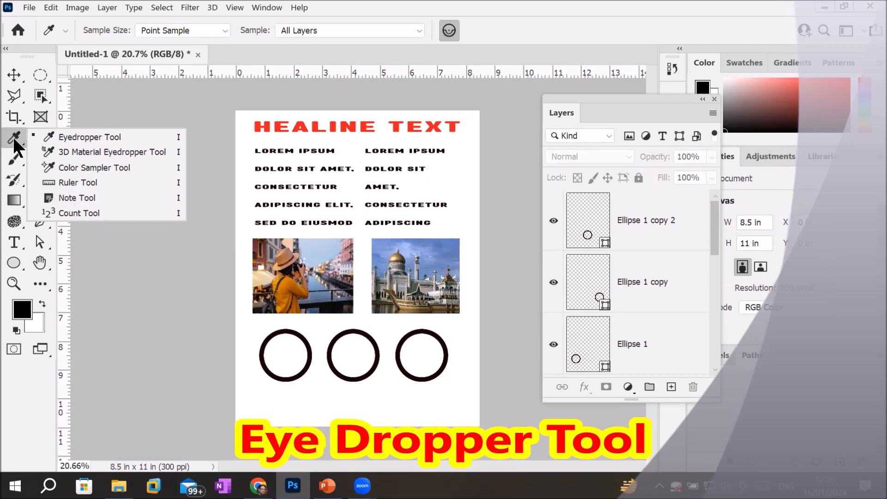
pyautogui.click(61, 138)
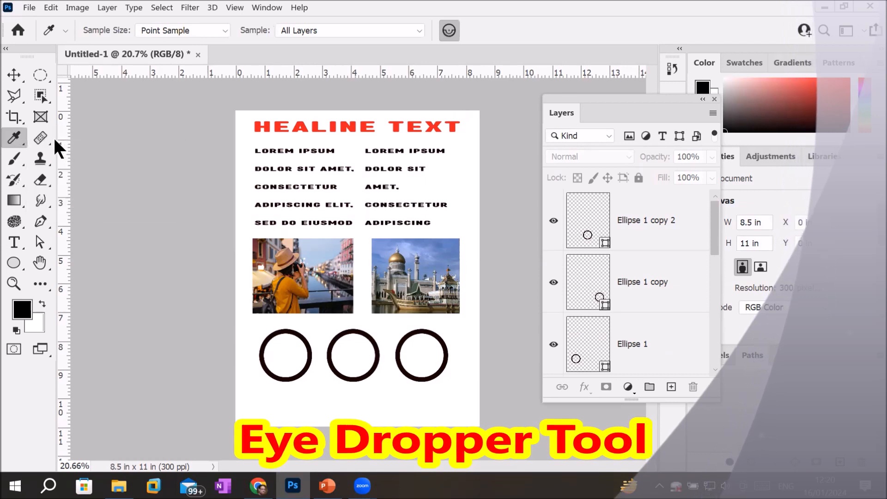
pyautogui.scroll(3, 364, 234)
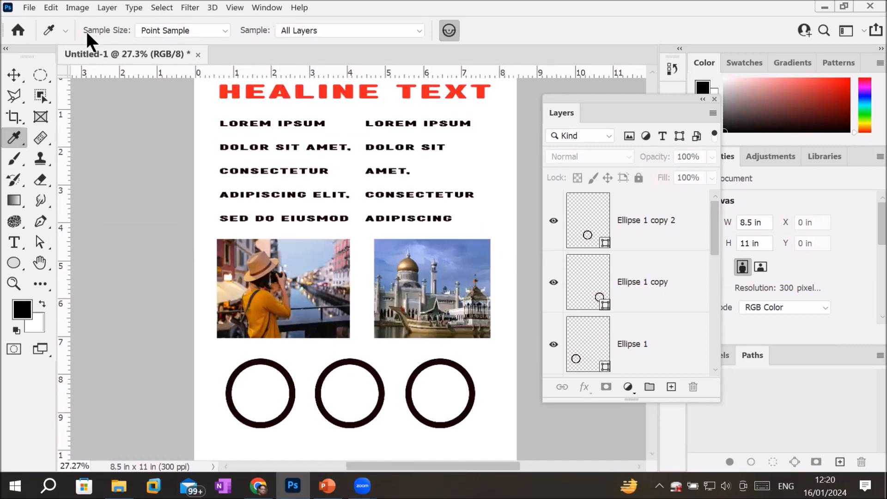
pyautogui.click(182, 27)
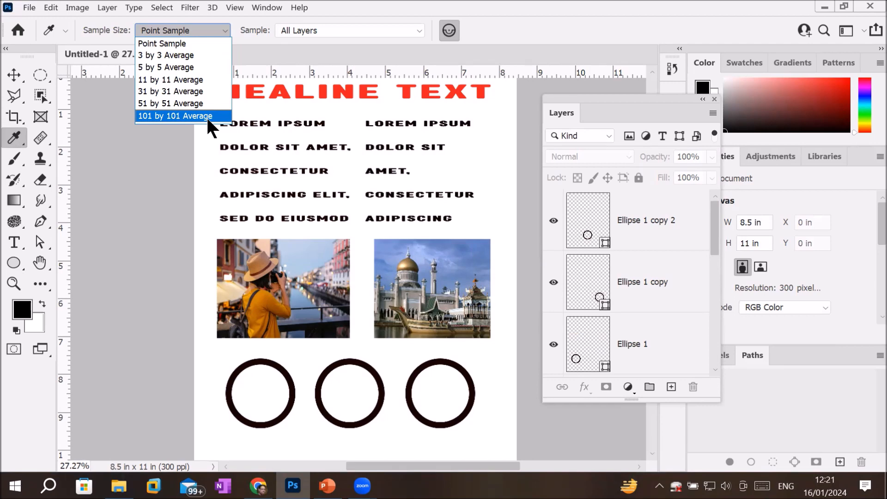
pyautogui.click(190, 43)
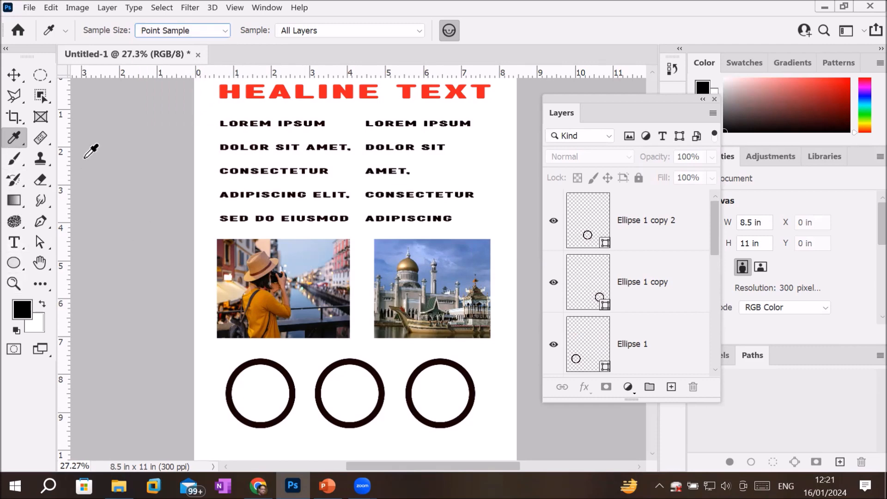
# - At the orange light spot in the canal photo, try the Eyedropper's 3 by 3 Average sample size and settle on 5 by 5 Average
pyautogui.click(14, 75)
pyautogui.scroll(5, 333, 290)
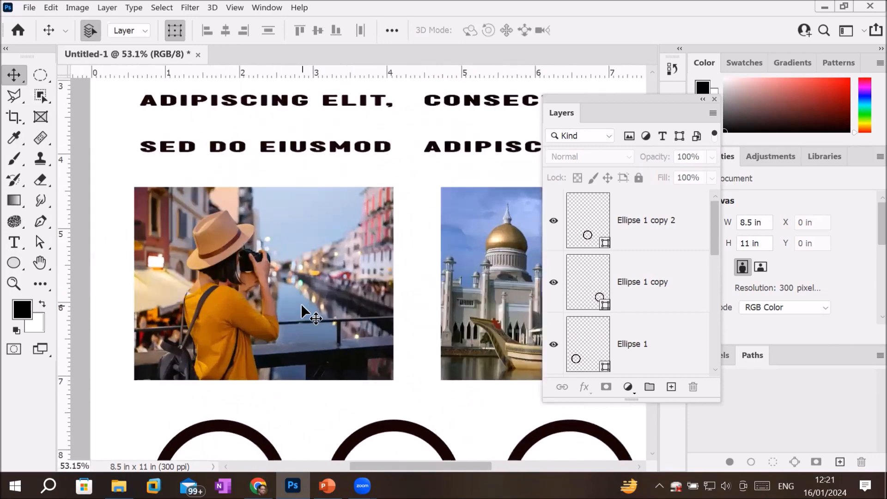
pyautogui.scroll(4, 218, 264)
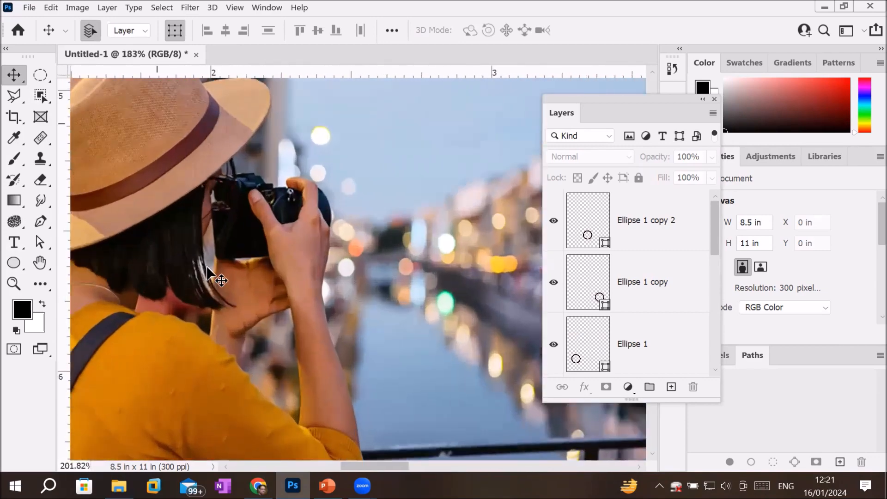
pyautogui.scroll(5, 374, 254)
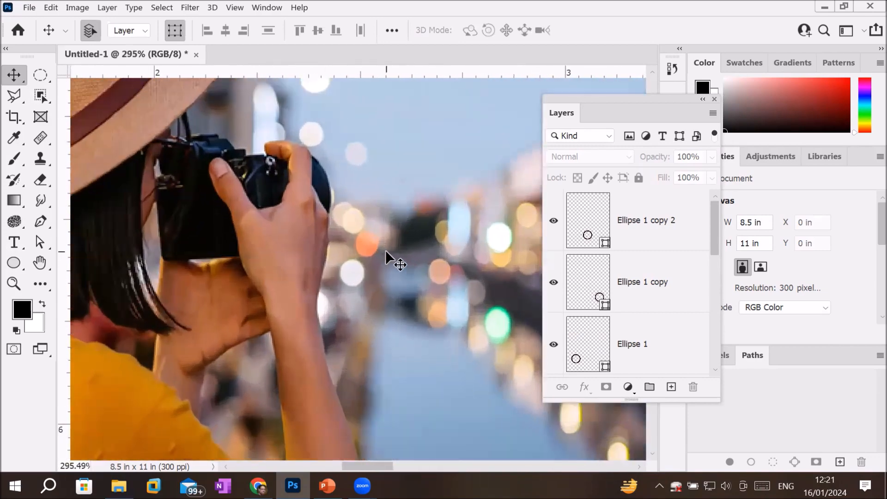
pyautogui.scroll(5, 363, 249)
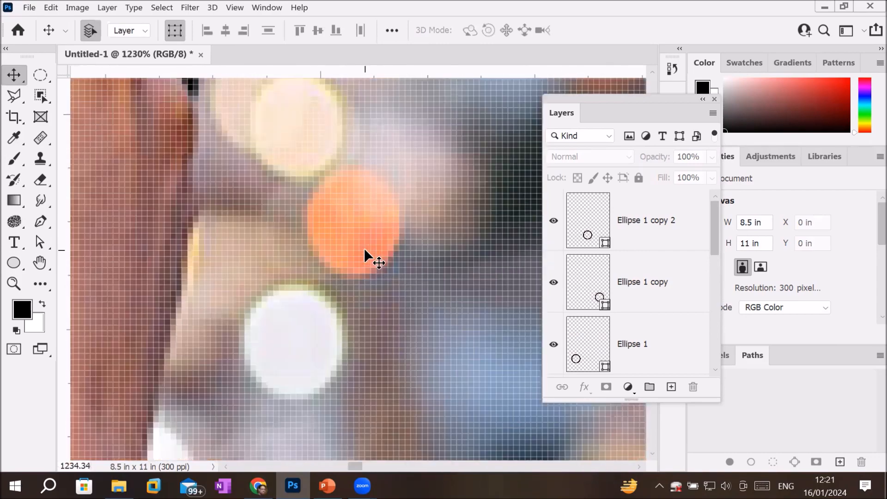
pyautogui.scroll(4, 365, 248)
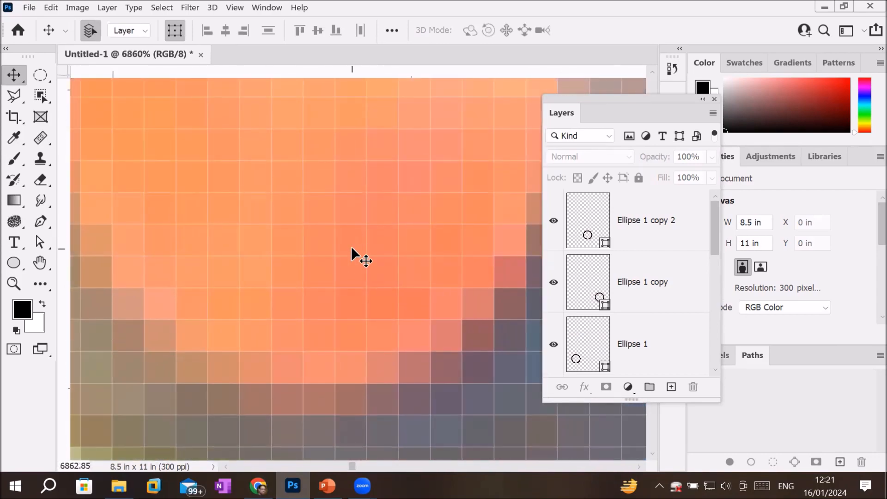
pyautogui.click(10, 138)
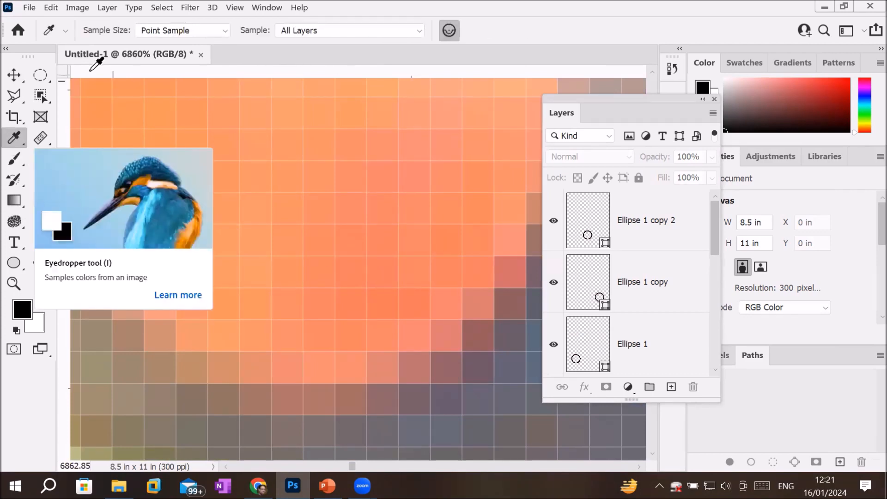
pyautogui.click(198, 27)
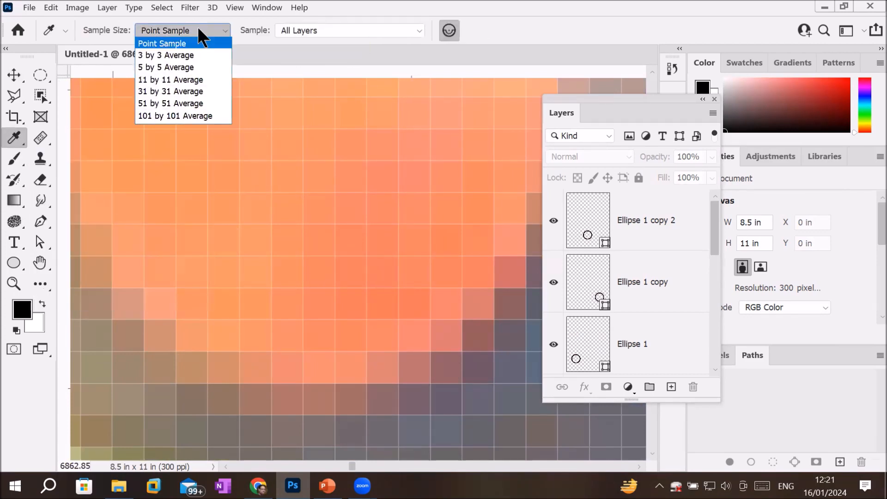
pyautogui.click(182, 55)
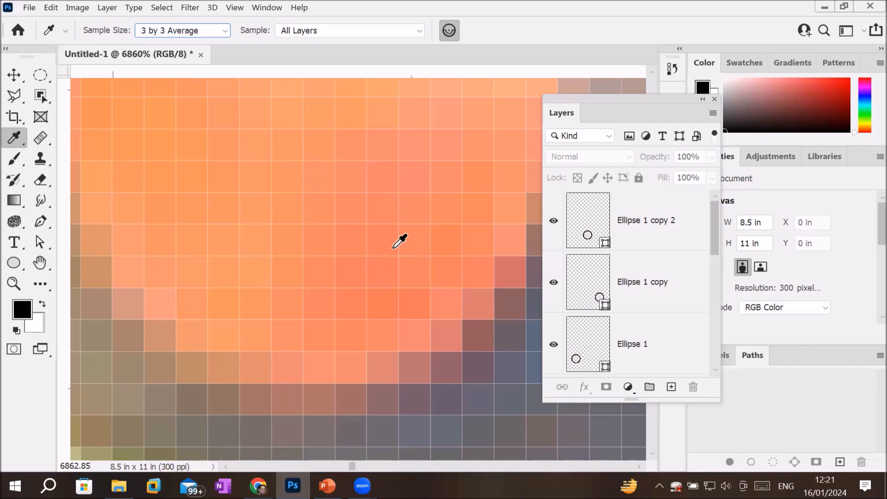
pyautogui.click(226, 30)
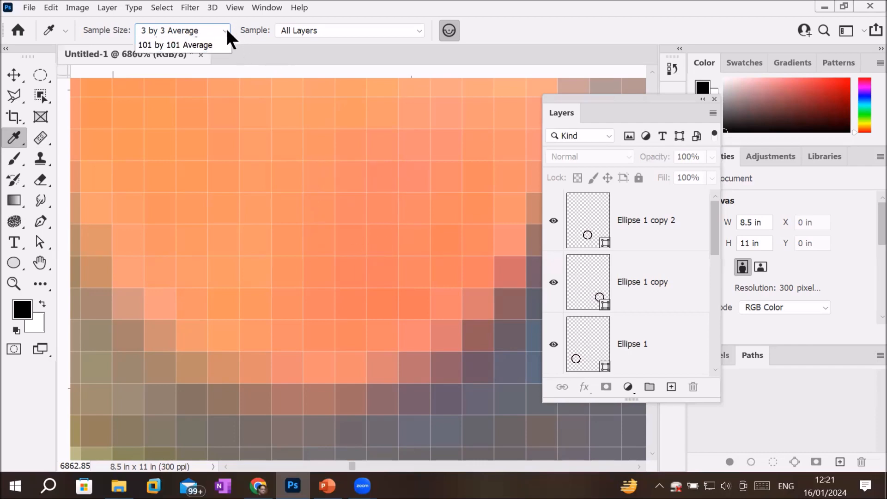
pyautogui.click(198, 68)
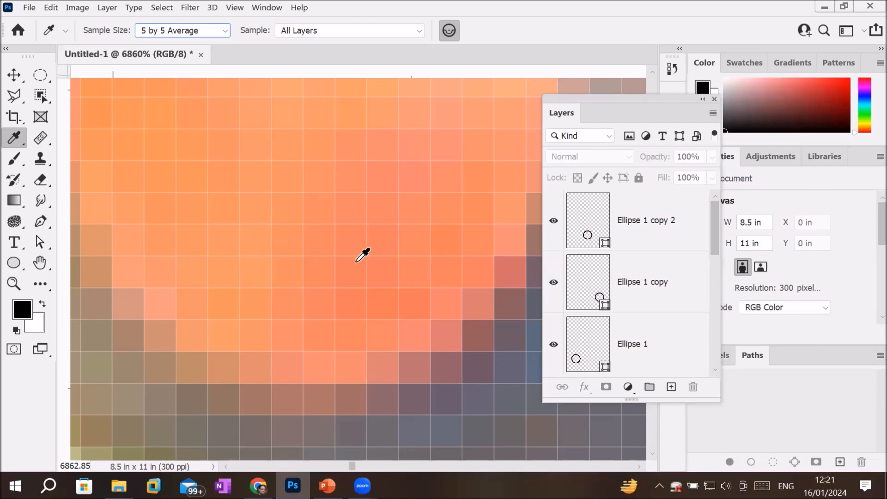
# - Sample several foreground colours with the Eyedropper from the inside and edges of the orange light spot
pyautogui.click(256, 119)
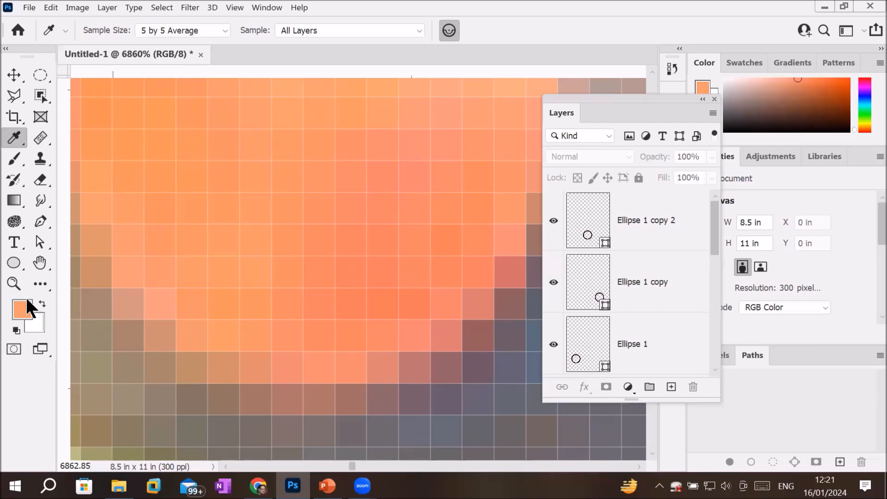
pyautogui.click(506, 276)
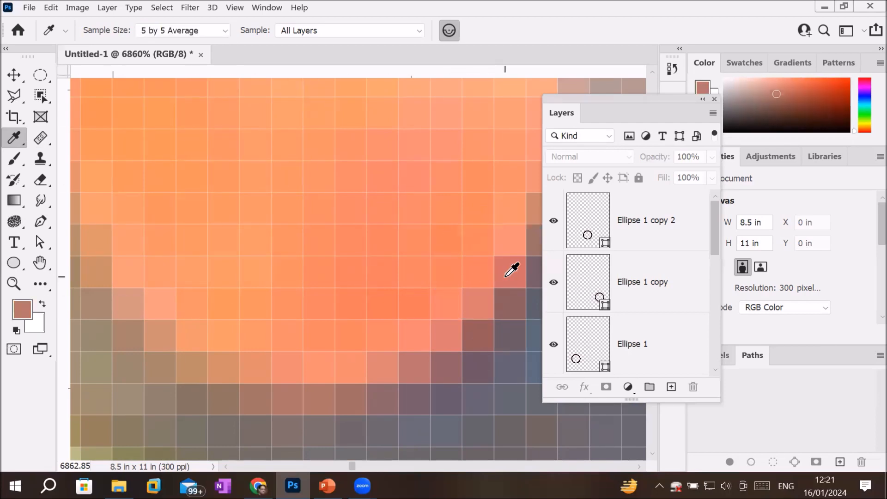
pyautogui.click(127, 337)
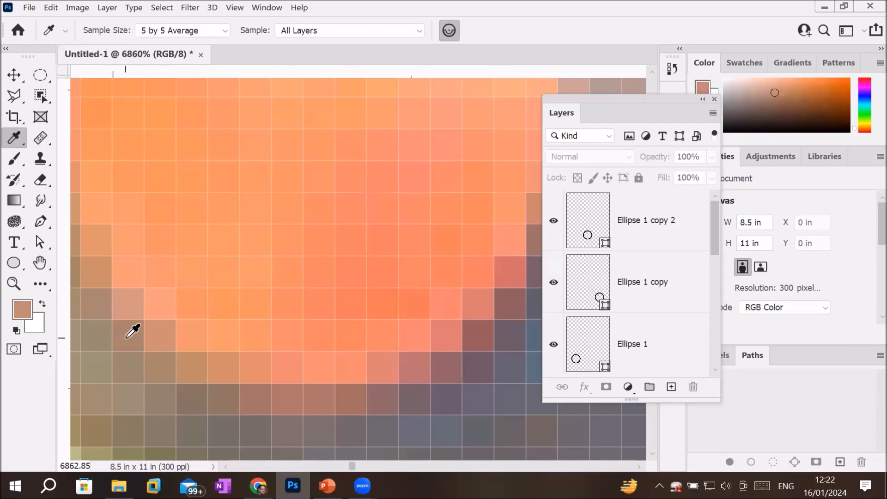
pyautogui.click(117, 239)
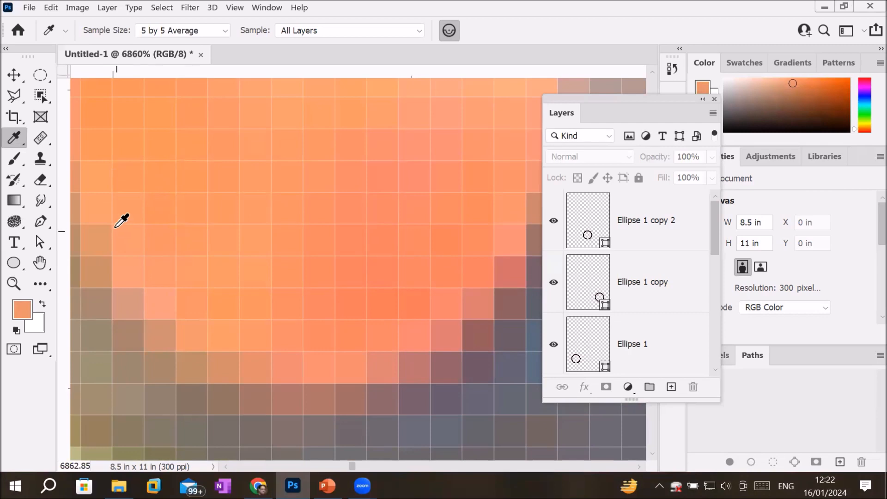
pyautogui.click(94, 214)
# - Select the Ellipse 1 copy 2 layer and locate its circle with Free Transform, leaving the shape unaltered
pyautogui.scroll(-6, 421, 155)
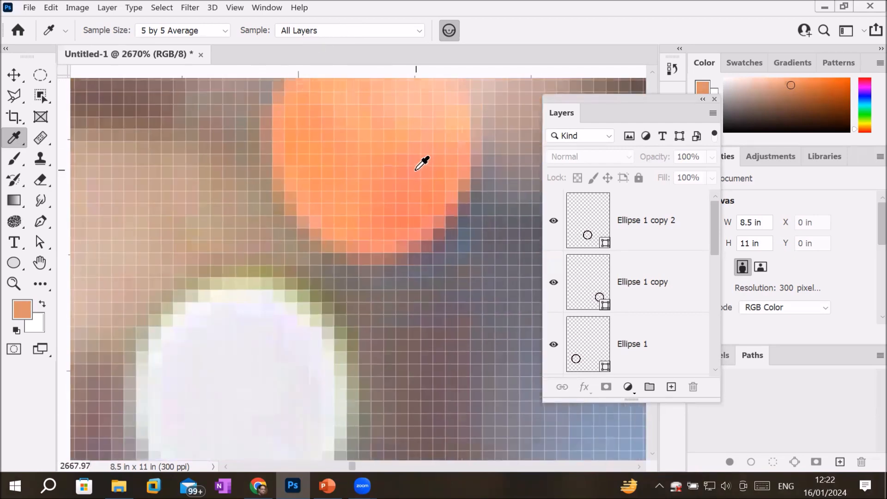
pyautogui.scroll(-2, 421, 164)
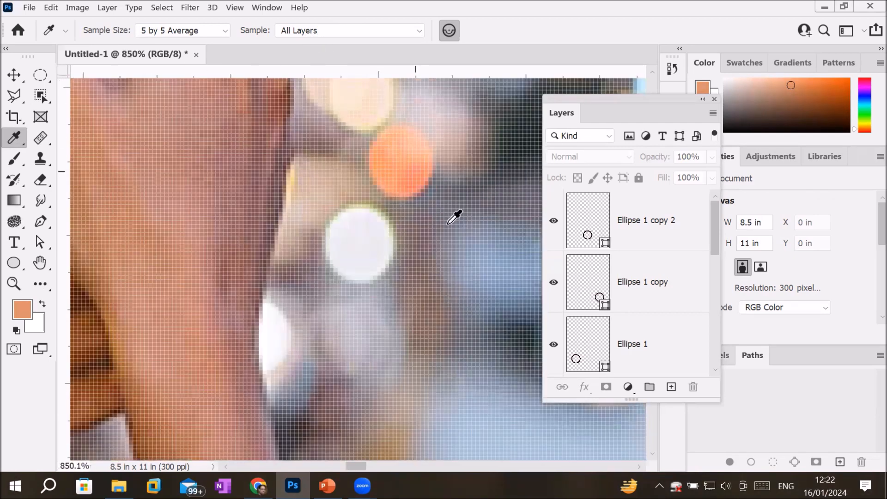
pyautogui.scroll(-1, 454, 217)
pyautogui.scroll(-4, 454, 217)
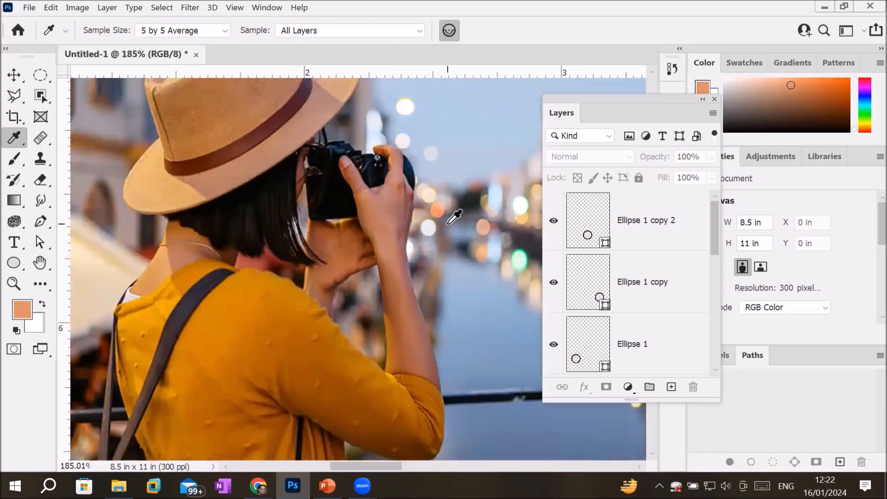
pyautogui.scroll(-4, 454, 217)
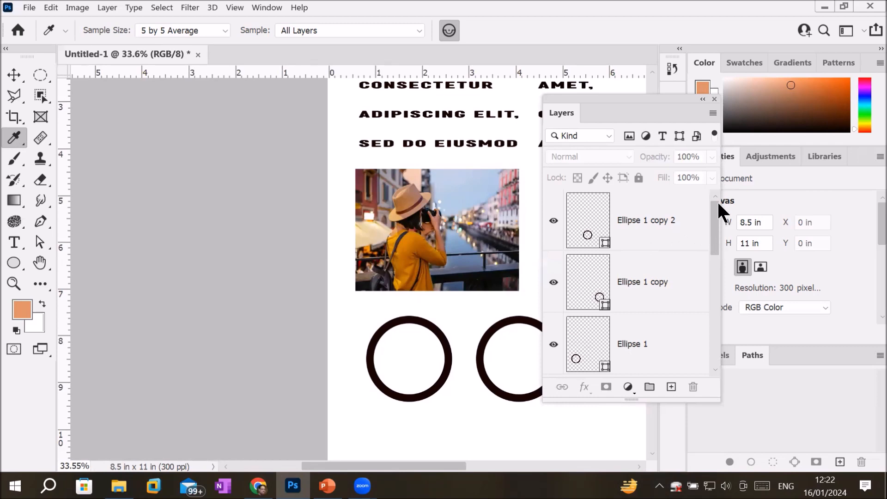
pyautogui.click(585, 222)
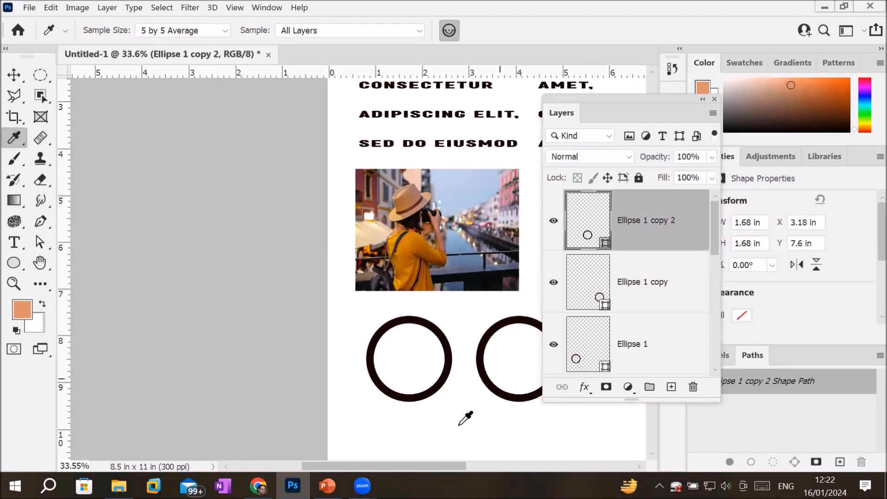
pyautogui.moveTo(451, 467); pyautogui.dragTo(516, 476)
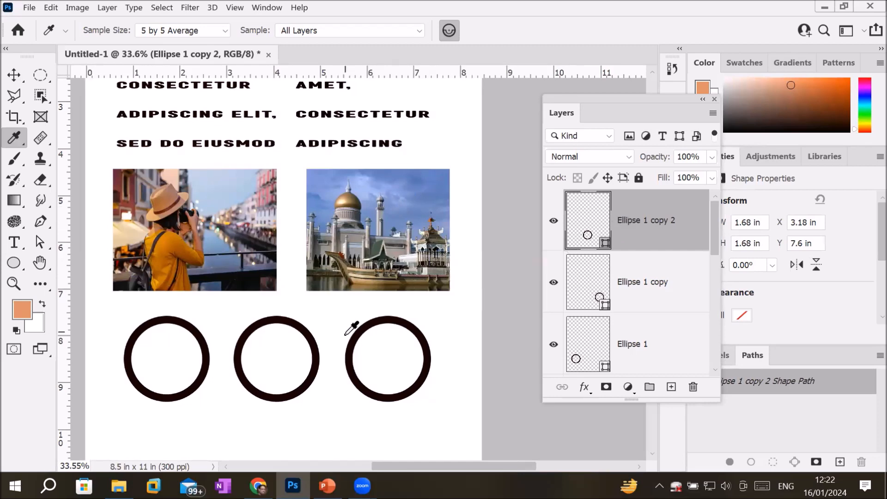
pyautogui.moveTo(598, 246); pyautogui.dragTo(565, 254)
pyautogui.hotkey('ctrl', 't')
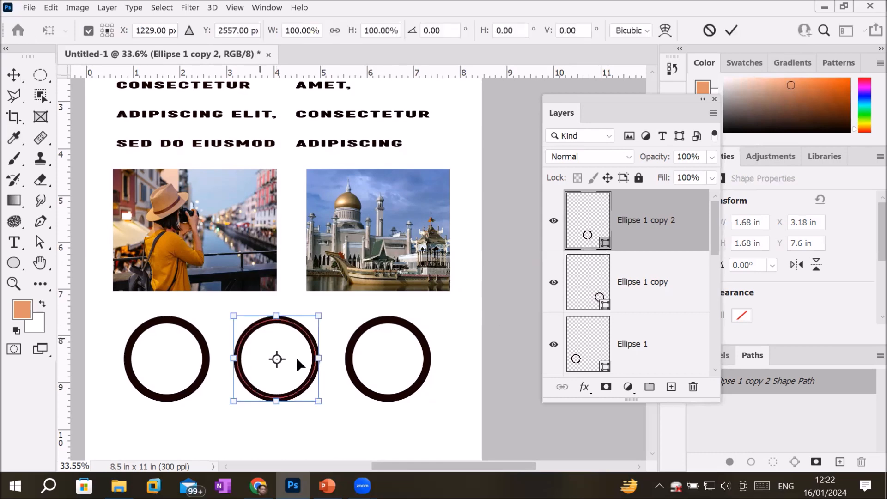
pyautogui.click(731, 30)
# - Sample a light blue foreground colour with the Eyedropper from the sky in the mosque photo
pyautogui.click(15, 125)
pyautogui.click(15, 131)
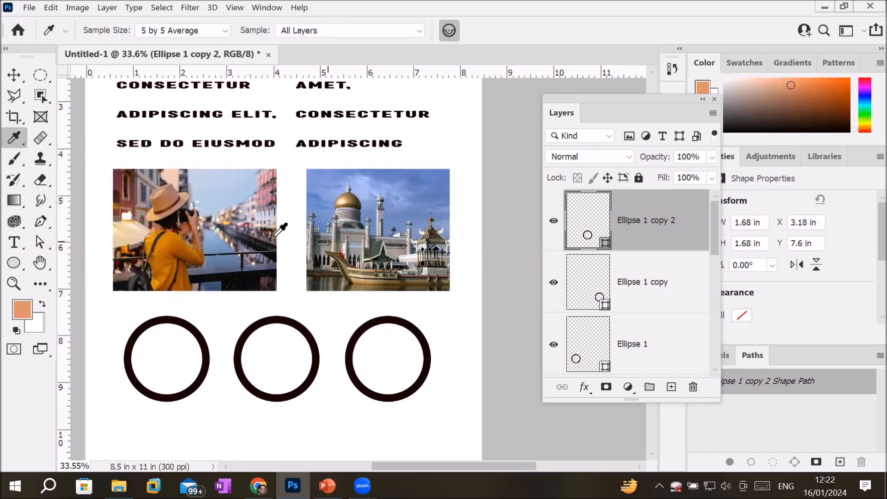
pyautogui.scroll(5, 439, 185)
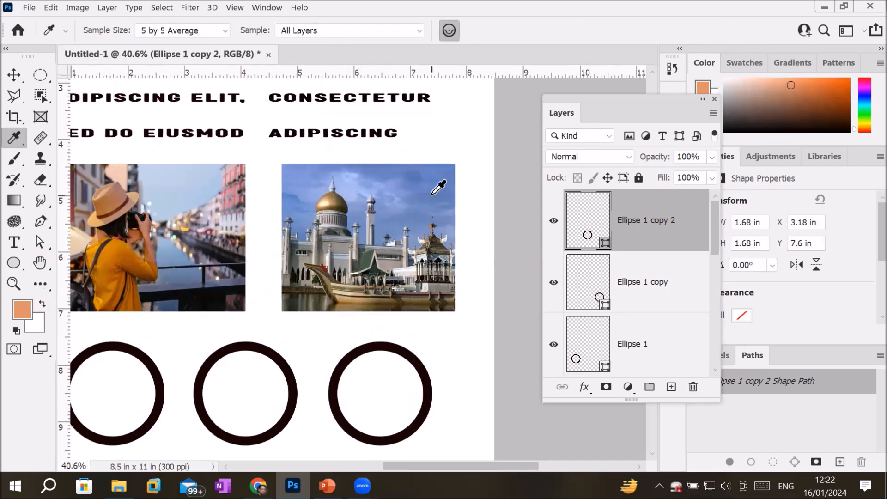
pyautogui.scroll(8, 438, 188)
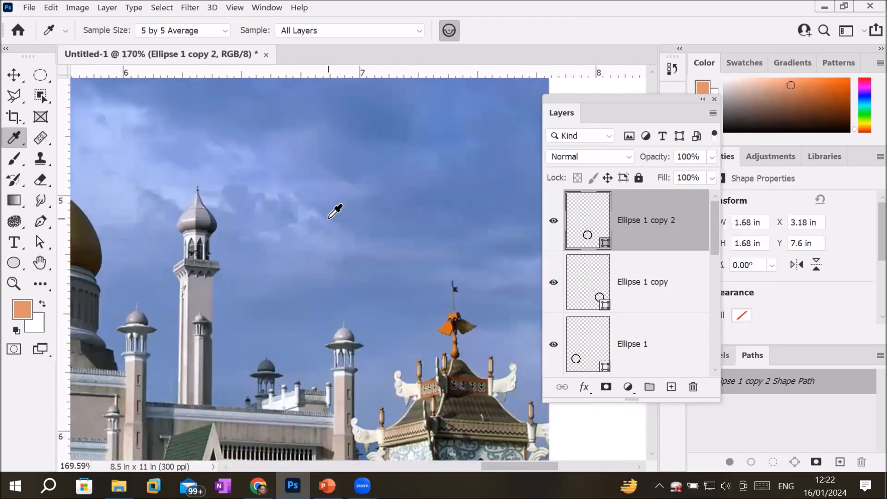
pyautogui.scroll(5, 318, 203)
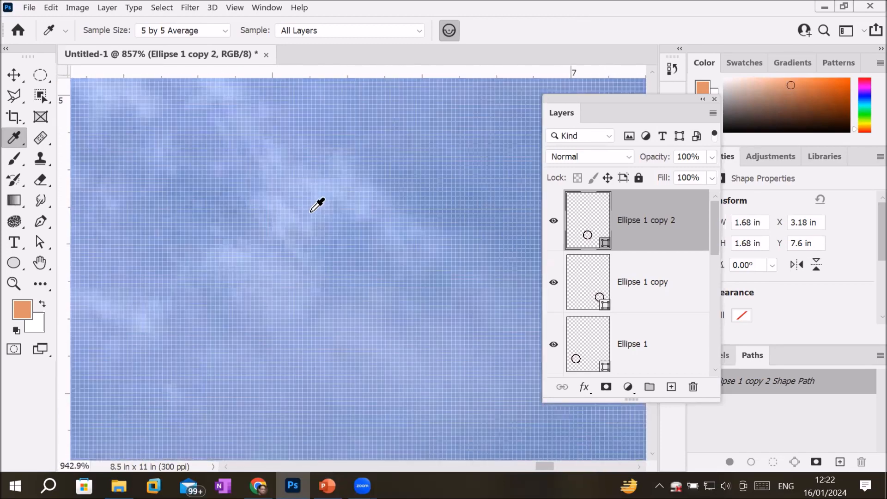
pyautogui.scroll(6, 317, 204)
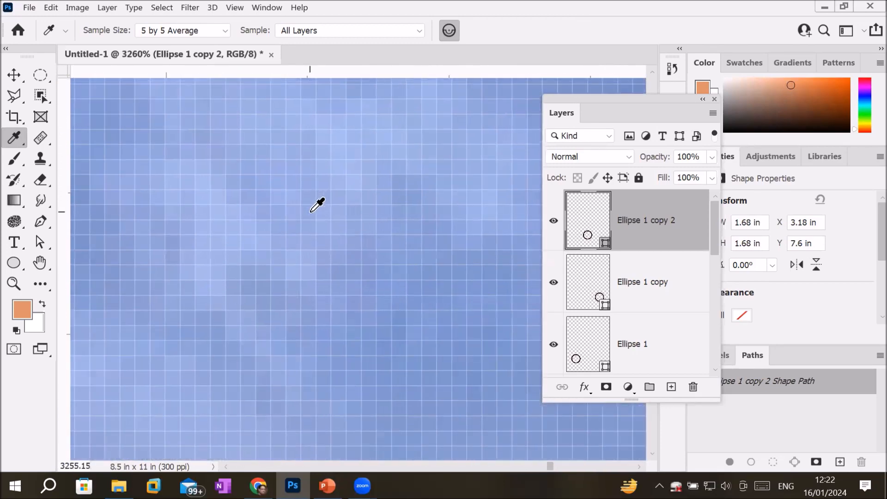
pyautogui.click(317, 203)
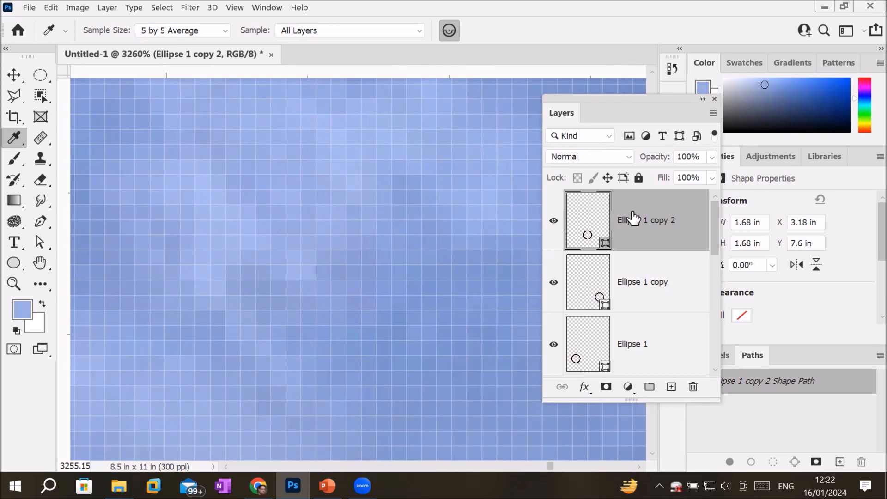
pyautogui.click(472, 162)
# - Set the Eyedropper's sample size to Point Sample and sample light blue foreground and background colours from single sky pixels in the mosque photo
pyautogui.click(223, 31)
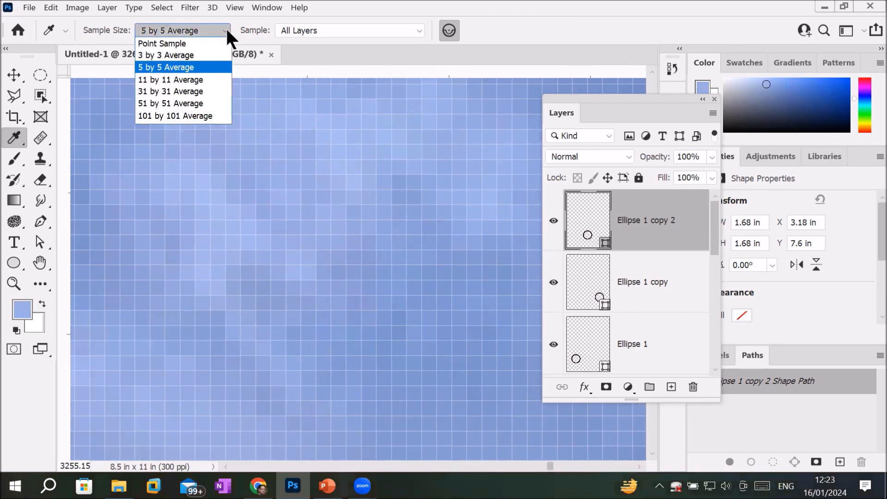
pyautogui.click(194, 44)
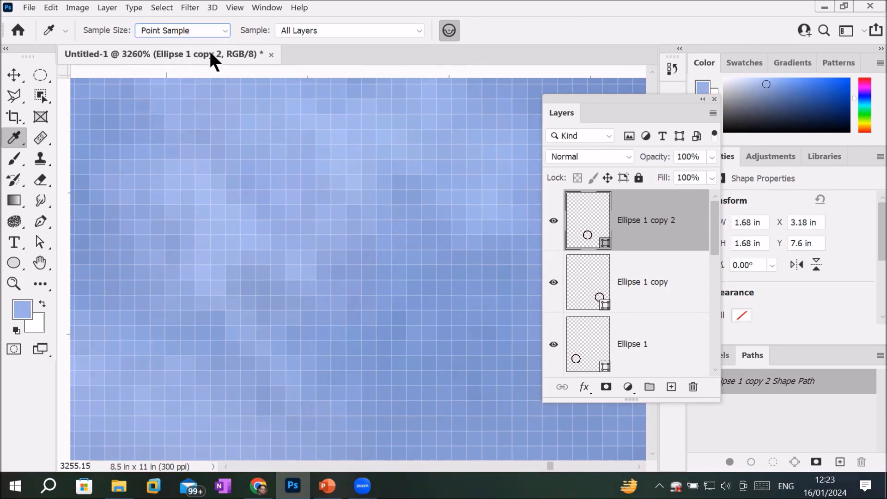
pyautogui.click(335, 139)
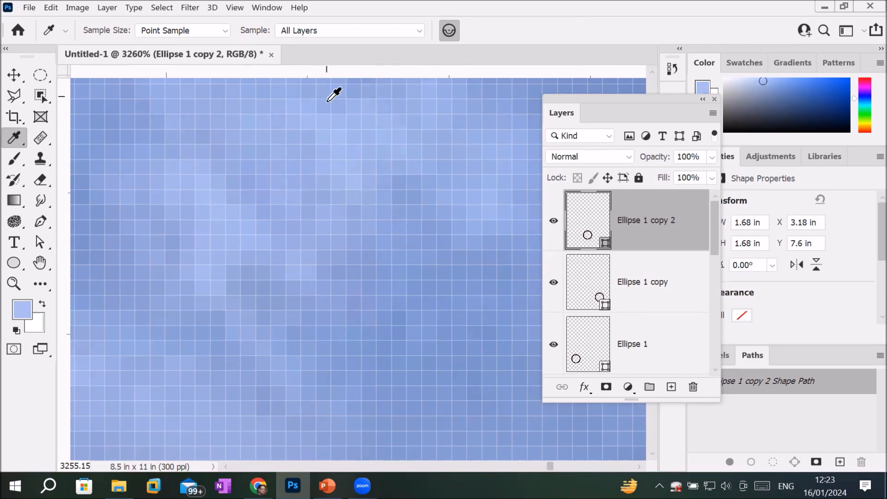
pyautogui.click(338, 108)
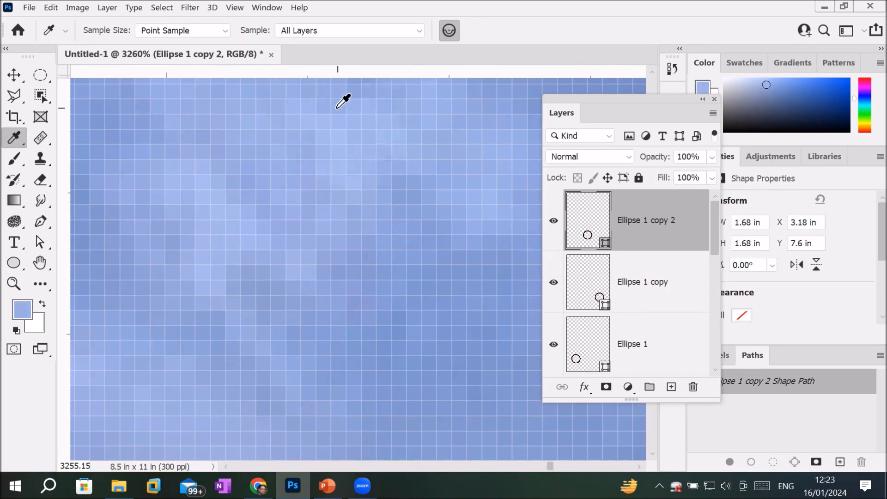
pyautogui.moveTo(257, 485)
pyautogui.click(177, 141)
pyautogui.keyDown('alt'); pyautogui.click(180, 253); pyautogui.keyUp('alt')
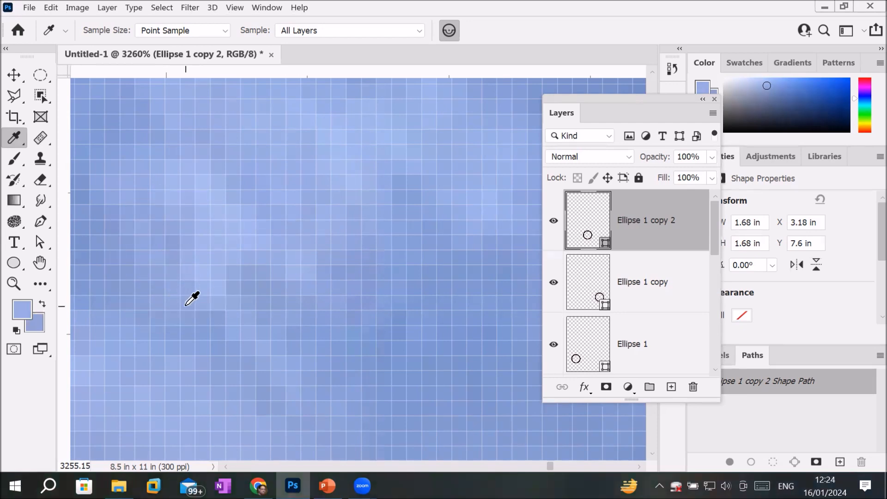
# - Sample an orange background colour from the orange wing of the spire ornament on the mosque photo's pavilion roof
pyautogui.scroll(-5, 214, 307)
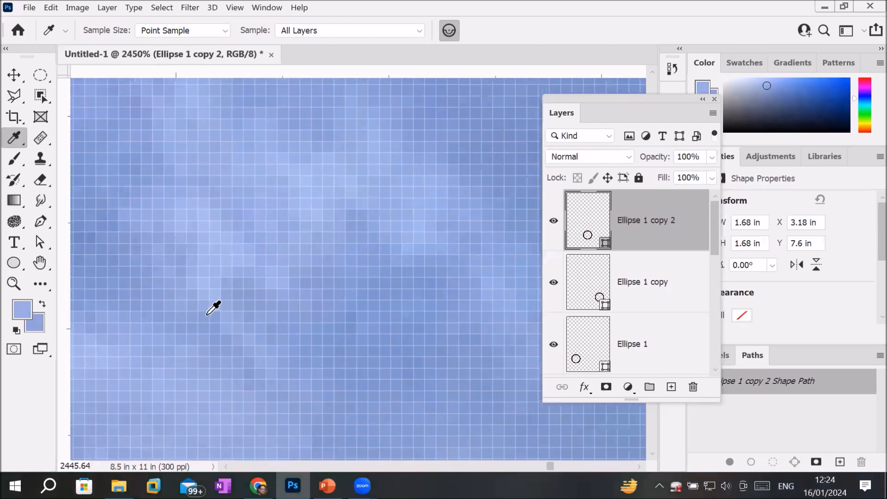
pyautogui.scroll(-3, 214, 307)
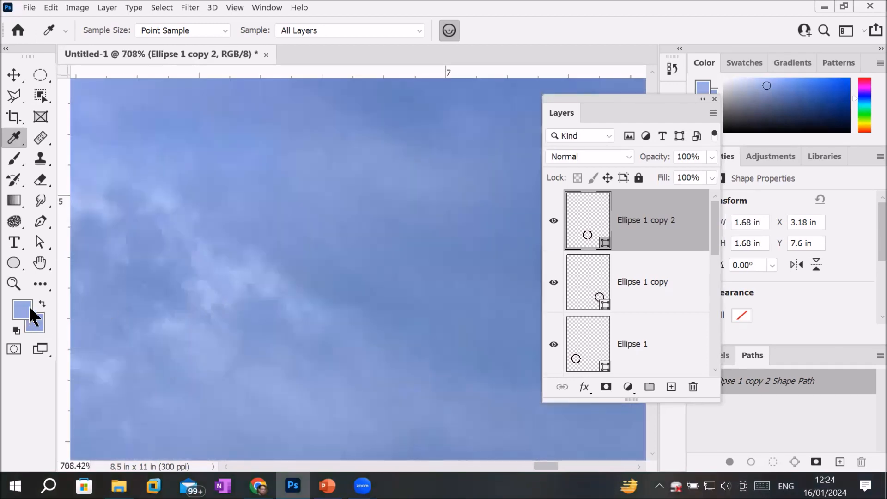
pyautogui.scroll(-11, 143, 319)
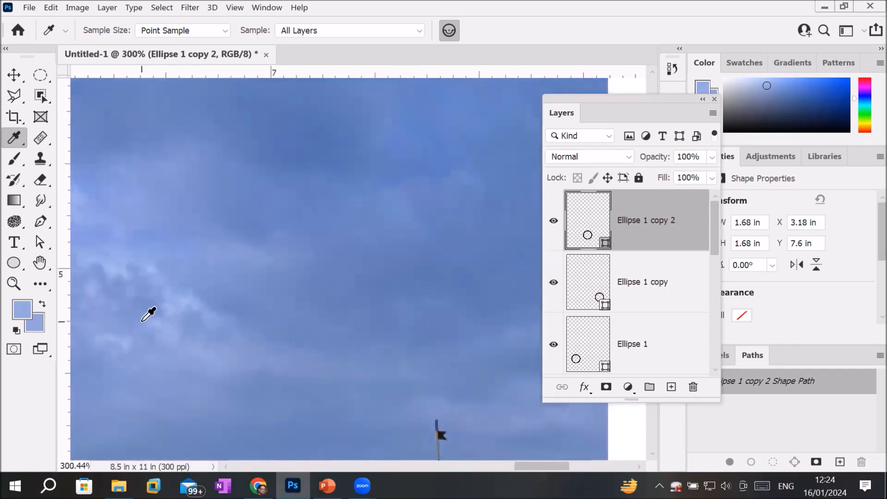
pyautogui.scroll(8, 279, 394)
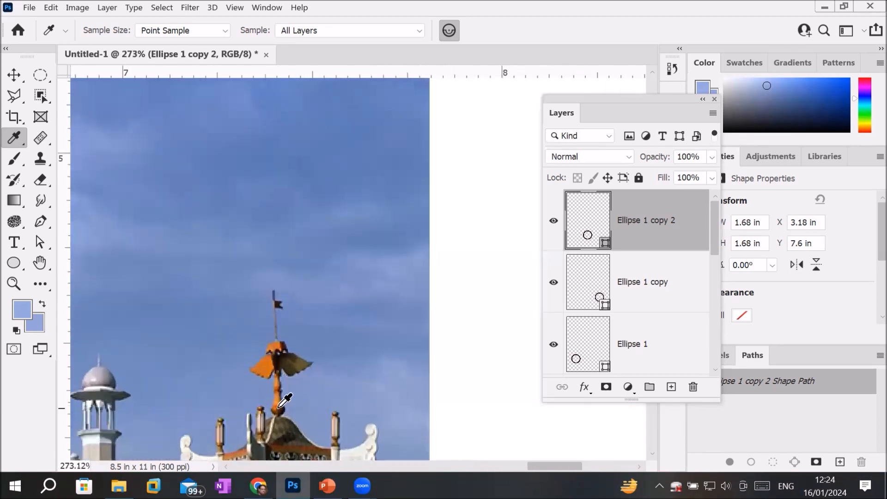
pyautogui.scroll(6, 245, 310)
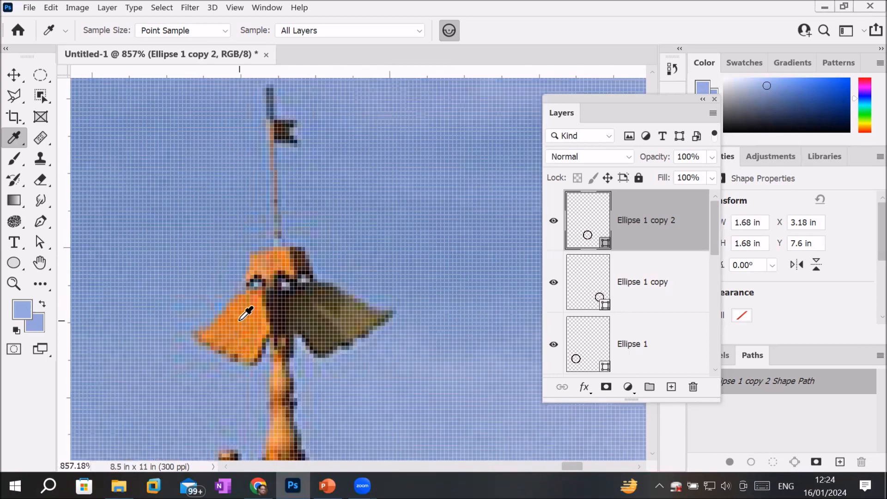
pyautogui.scroll(4, 240, 320)
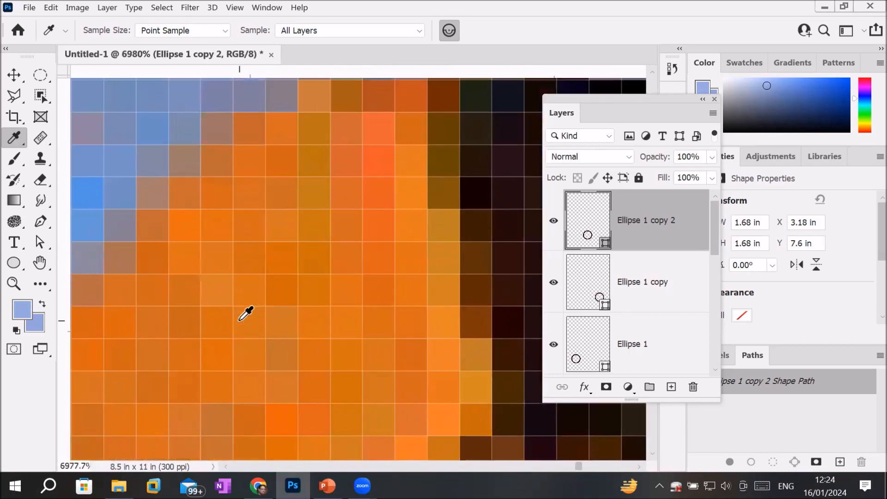
pyautogui.keyDown('alt'); pyautogui.click(257, 322); pyautogui.keyUp('alt')
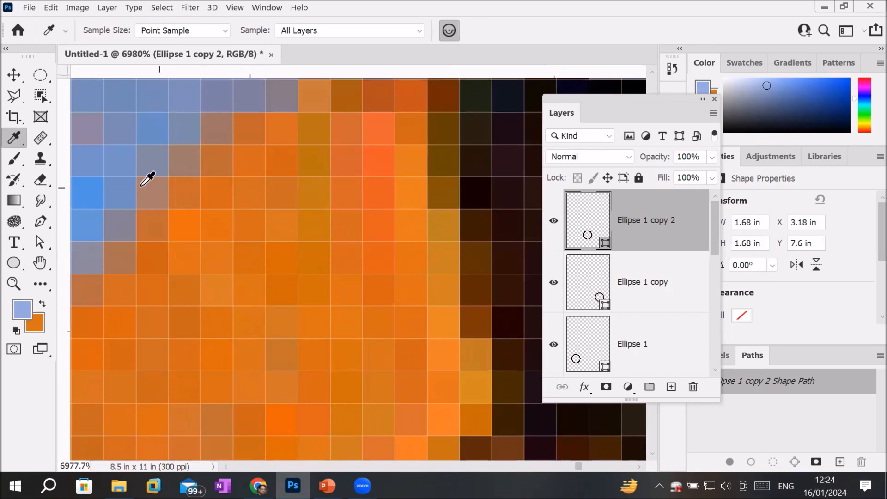
# - Sample pixels along the ornament's orange and blue edge, finishing with an orange foreground and a bright blue background colour
pyautogui.click(128, 180)
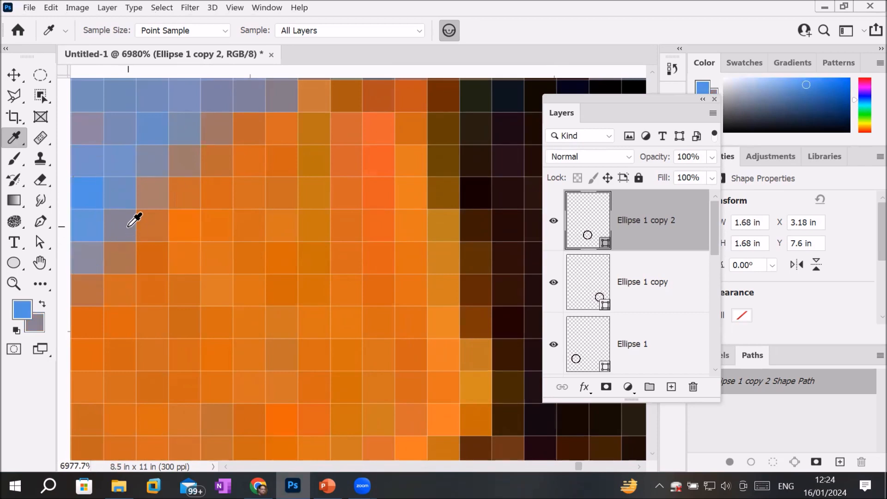
pyautogui.keyDown('alt'); pyautogui.click(120, 257); pyautogui.keyUp('alt')
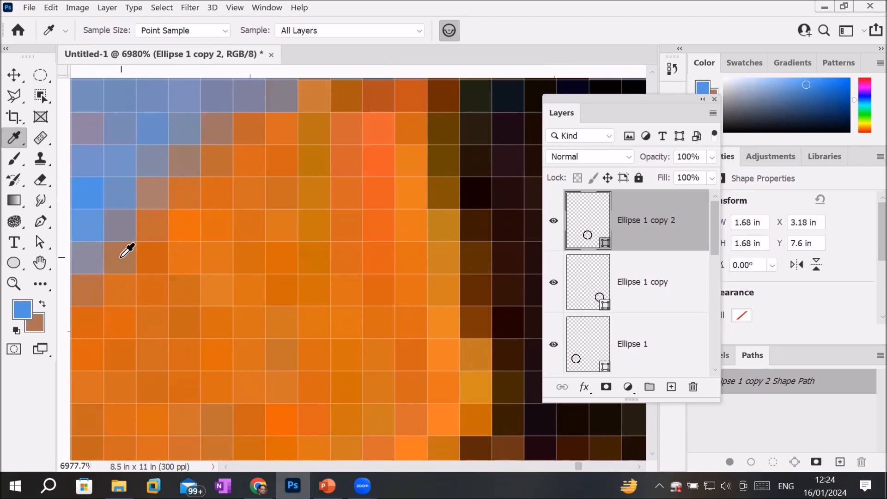
pyautogui.click(225, 220)
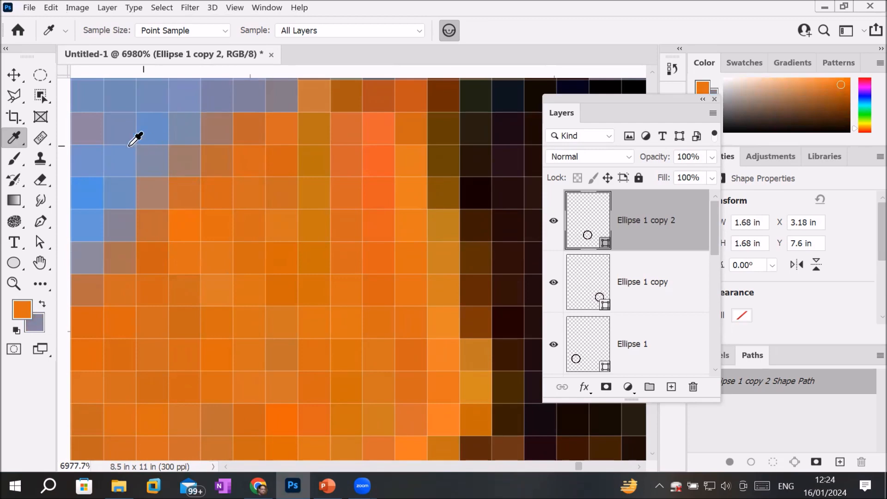
pyautogui.keyDown('alt'); pyautogui.click(93, 183); pyautogui.keyUp('alt')
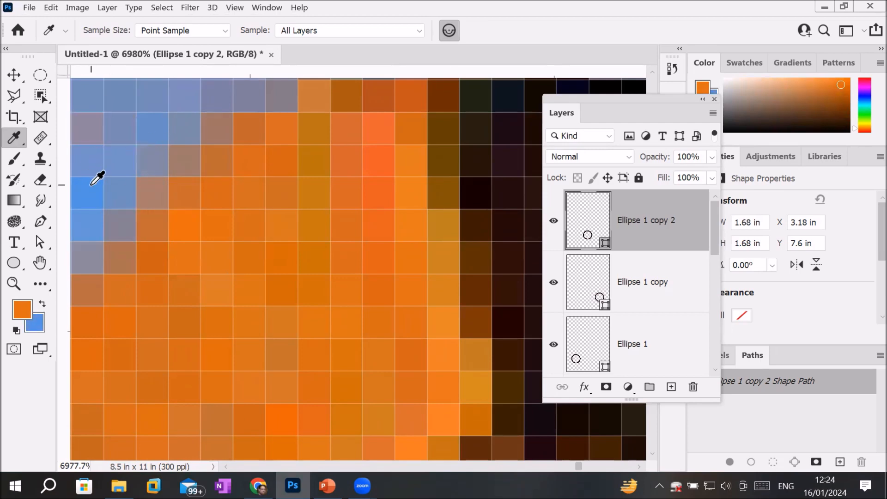
# - Sample the near-black colour of the letter D in EIUSMOD as both the background and the foreground colour
pyautogui.scroll(-2, 182, 213)
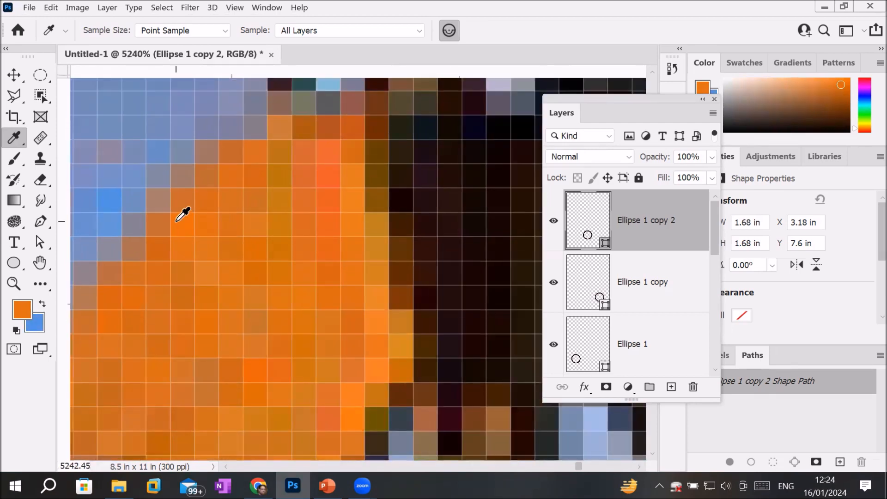
pyautogui.scroll(-10, 182, 212)
pyautogui.scroll(1, 183, 213)
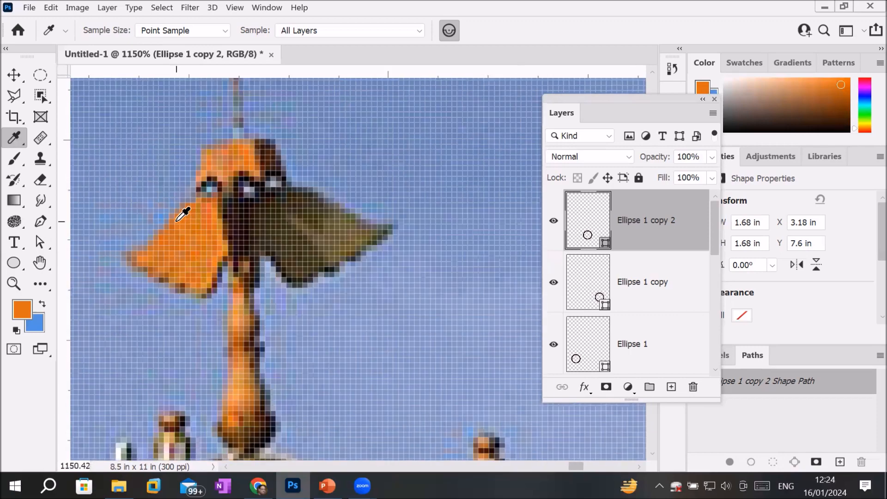
pyautogui.scroll(-5, 182, 213)
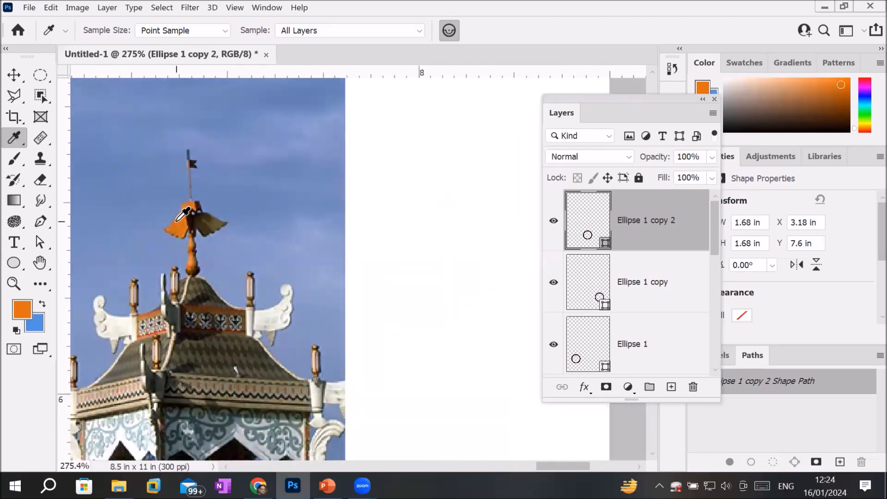
pyautogui.scroll(-6, 182, 213)
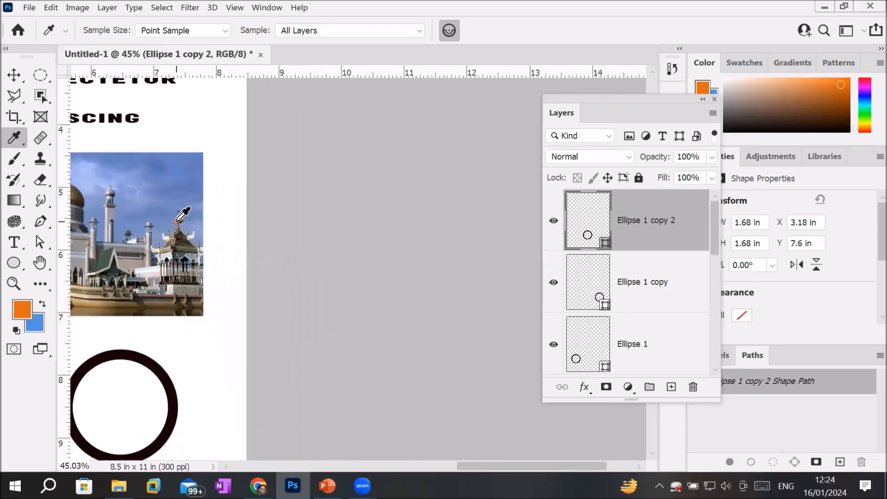
pyautogui.scroll(-2, 182, 212)
pyautogui.scroll(1, 351, 292)
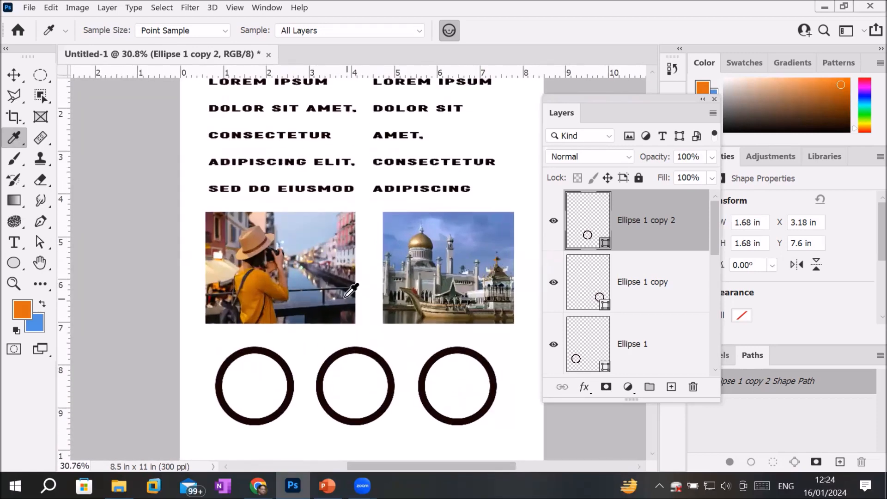
pyautogui.scroll(2, 351, 292)
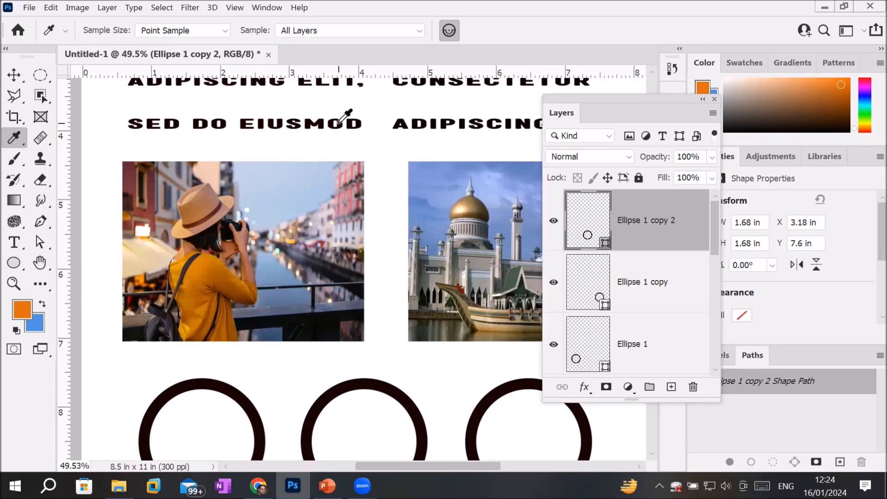
pyautogui.scroll(4, 372, 120)
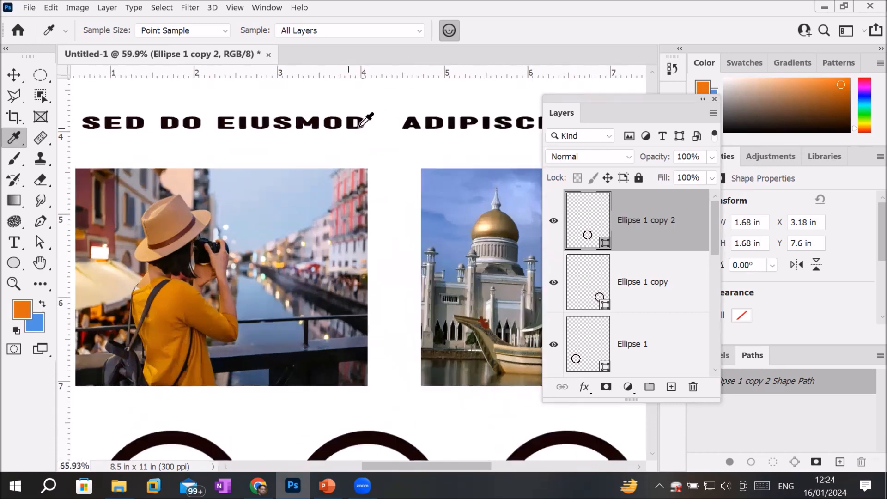
pyautogui.scroll(2, 372, 120)
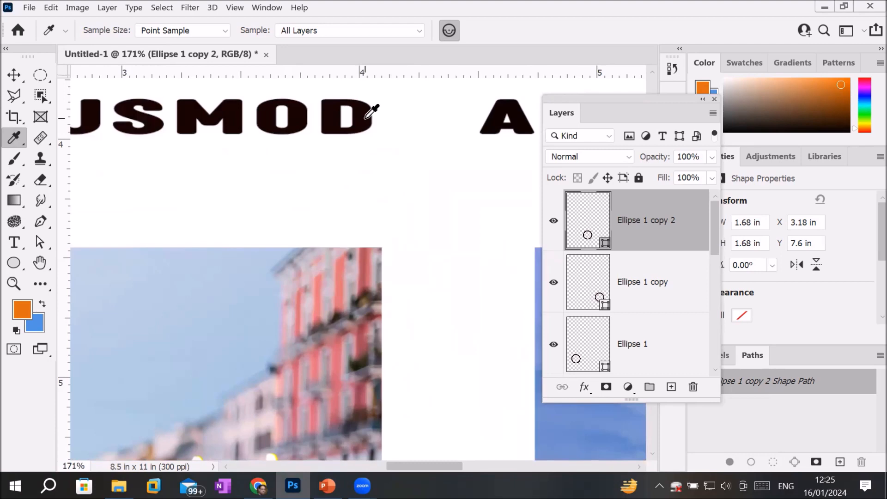
pyautogui.keyDown('alt'); pyautogui.click(368, 118); pyautogui.keyUp('alt')
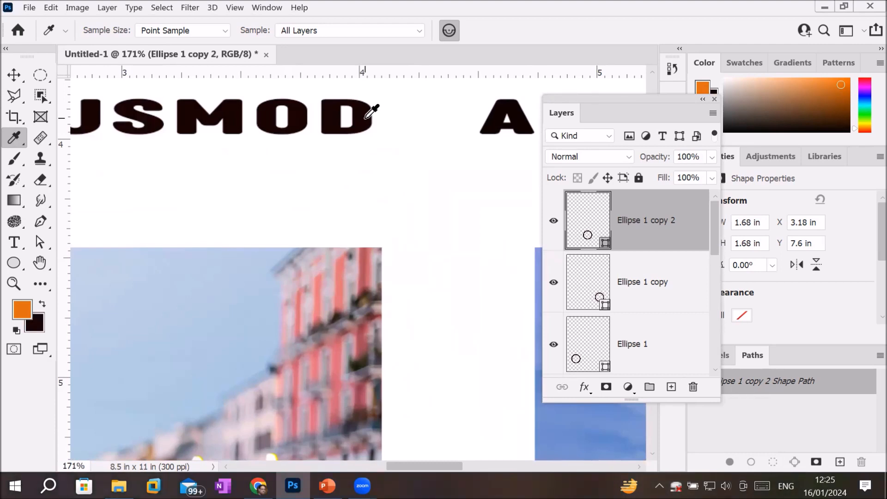
pyautogui.click(367, 117)
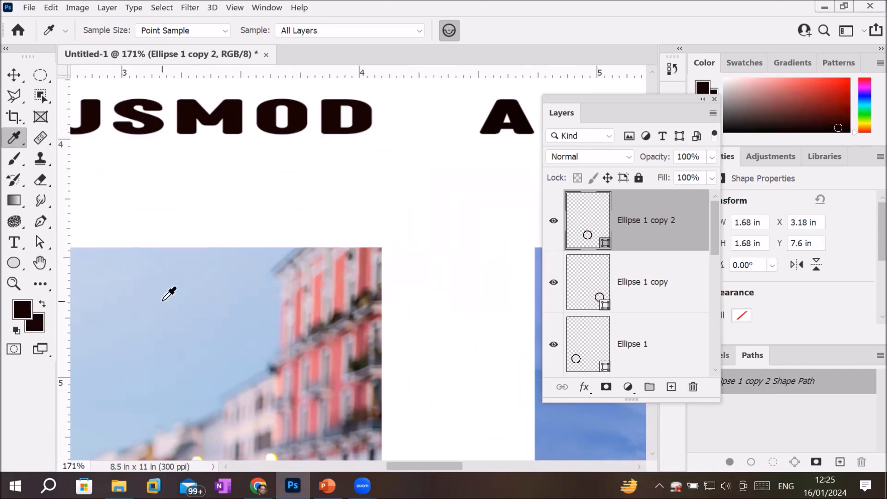
# - In the canal photo, sample a light blue foreground colour from the sky and a red background colour from the building
pyautogui.click(163, 301)
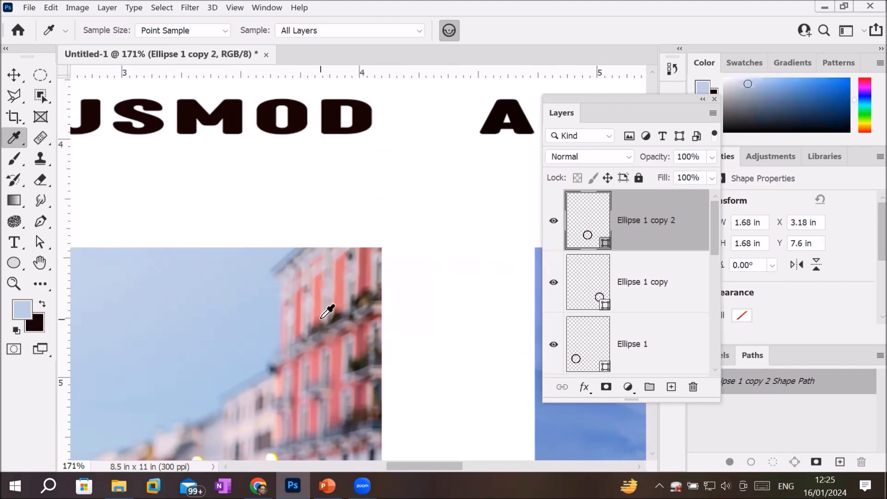
pyautogui.keyDown('alt'); pyautogui.click(319, 318); pyautogui.keyUp('alt')
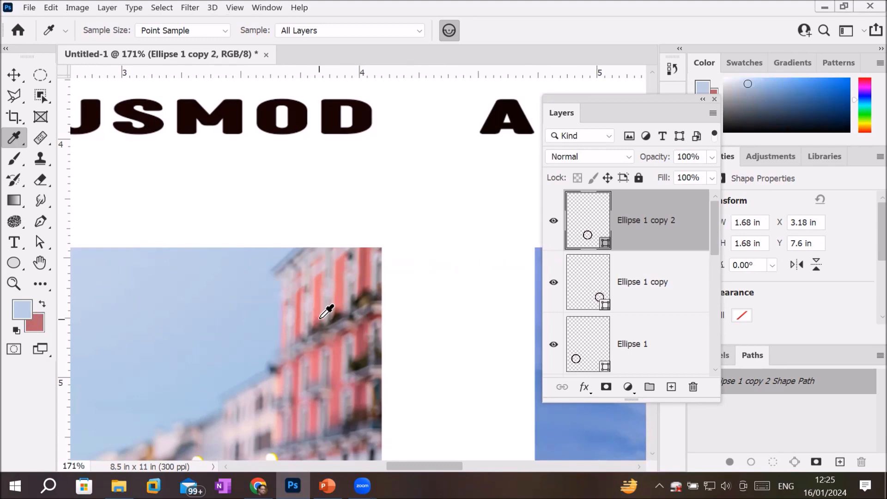
pyautogui.scroll(-6, 326, 312)
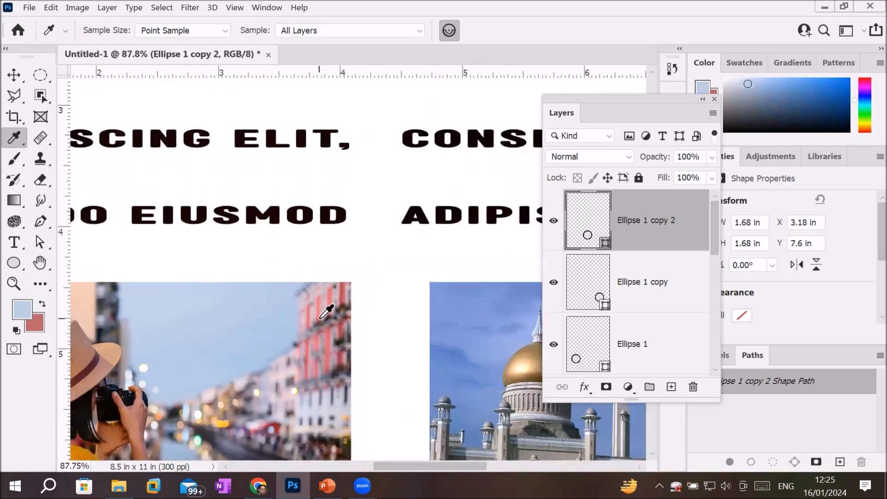
pyautogui.scroll(-3, 325, 312)
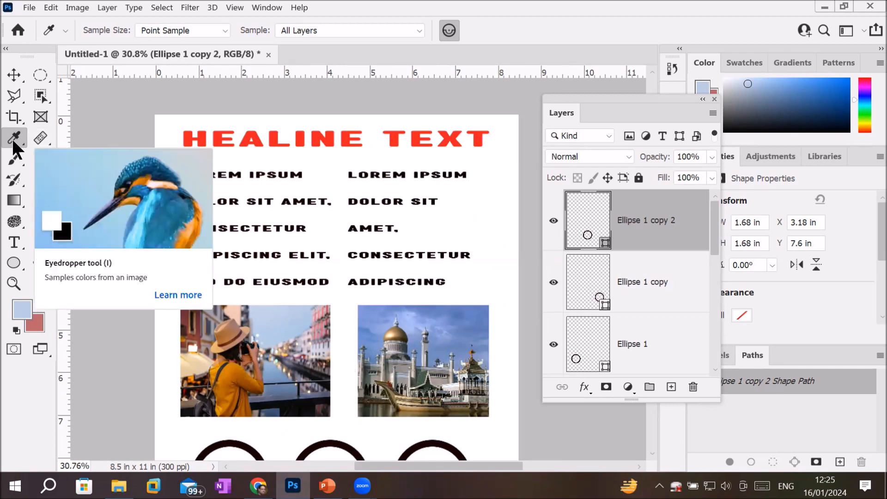
# - Limit the Eyedropper to Current Layer, select the lady with cap layer, and sample light blue foreground and orange background colours from its photo
pyautogui.click(420, 30)
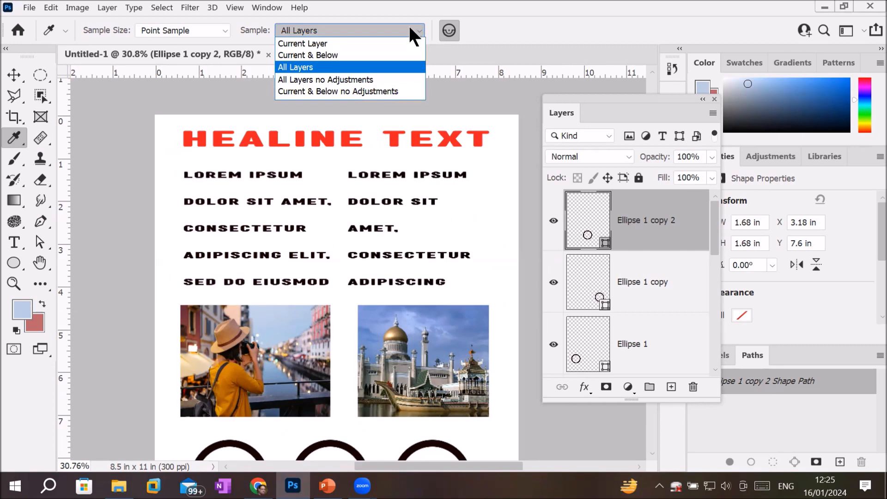
pyautogui.click(378, 44)
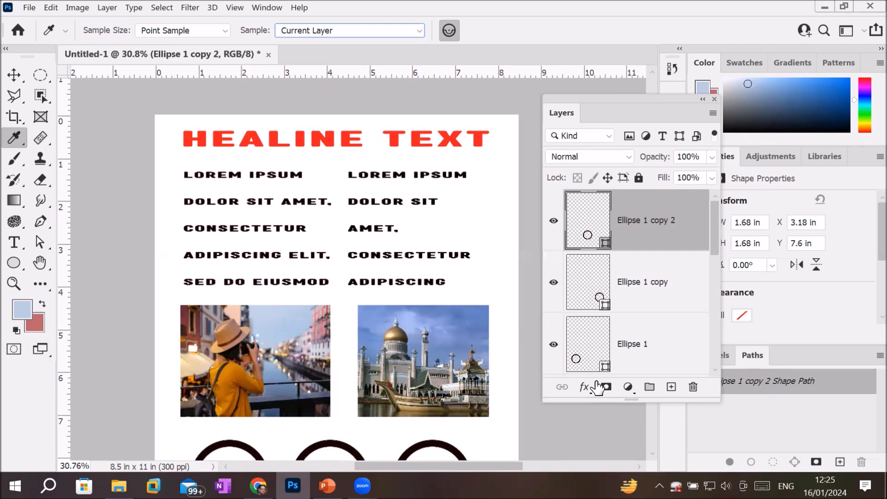
pyautogui.moveTo(717, 248); pyautogui.dragTo(581, 302)
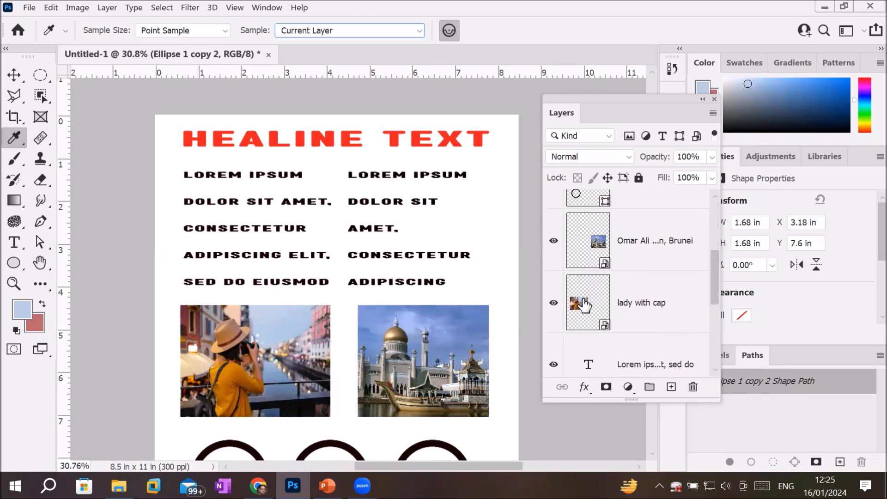
pyautogui.click(581, 301)
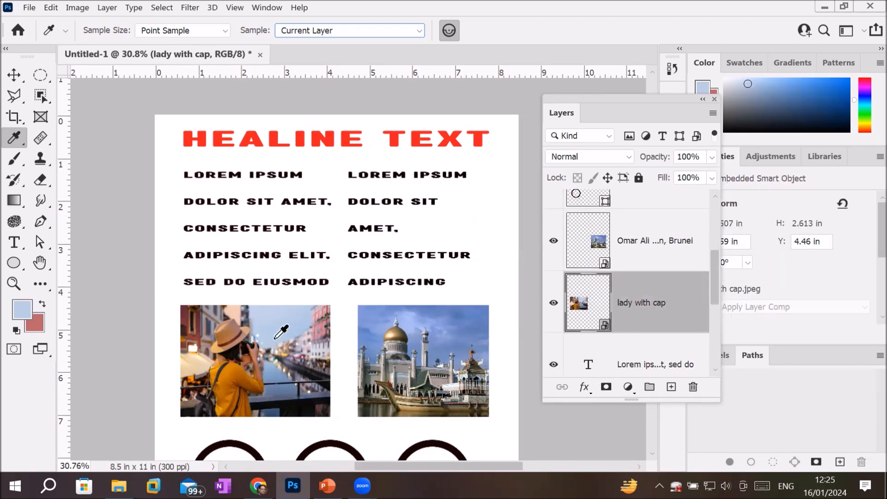
pyautogui.click(275, 339)
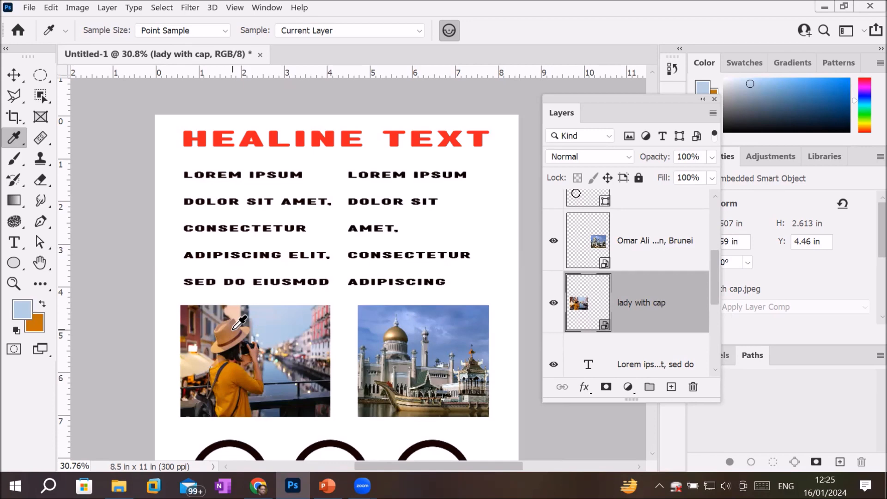
# - Sample a brown foreground colour from the lady's hat and a dark grey background colour from her hair
pyautogui.click(235, 329)
pyautogui.keyDown('alt'); pyautogui.click(241, 356); pyautogui.keyUp('alt')
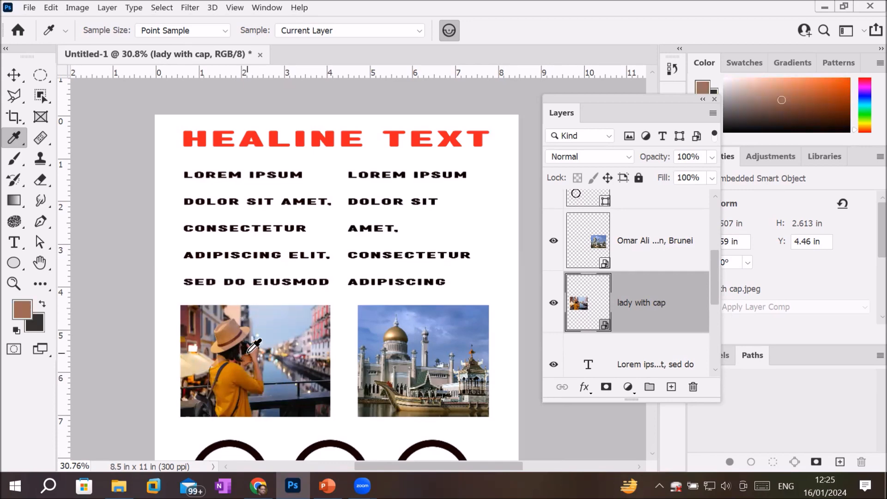
# - Set the Eyedropper to sample All Layers, picking red from the headline as foreground and light blue from the canal photo's sky as background
pyautogui.click(406, 27)
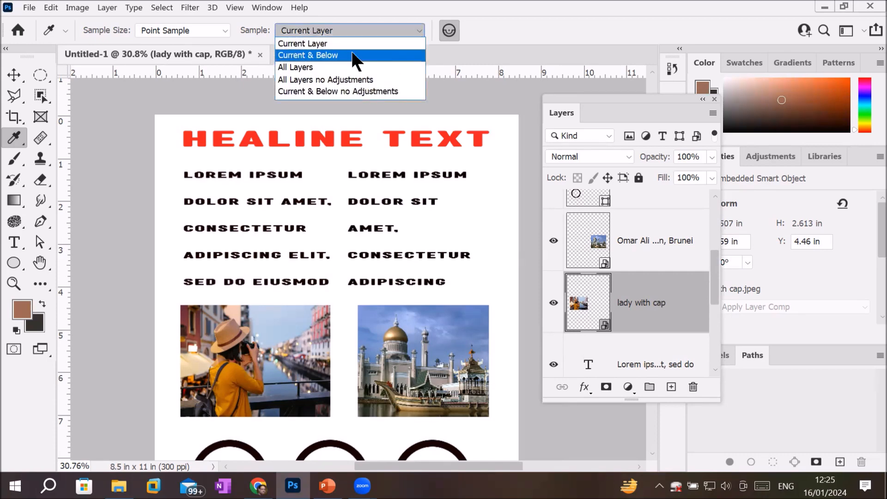
pyautogui.click(331, 67)
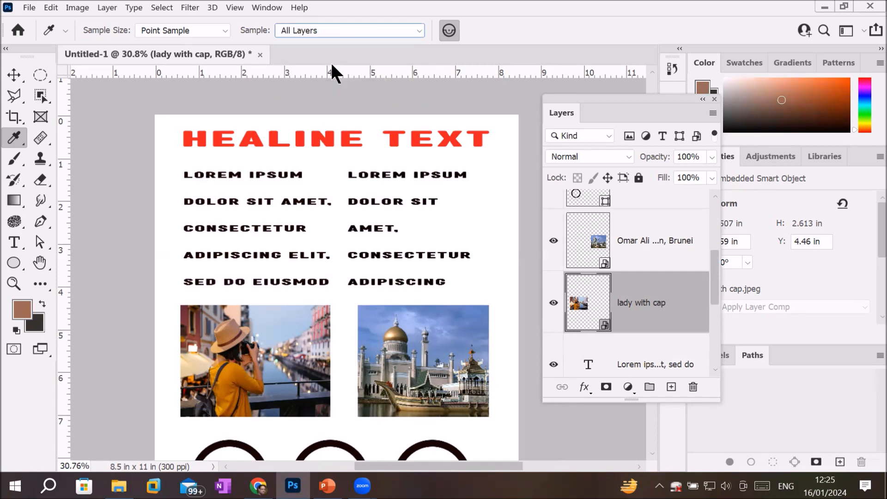
pyautogui.click(347, 135)
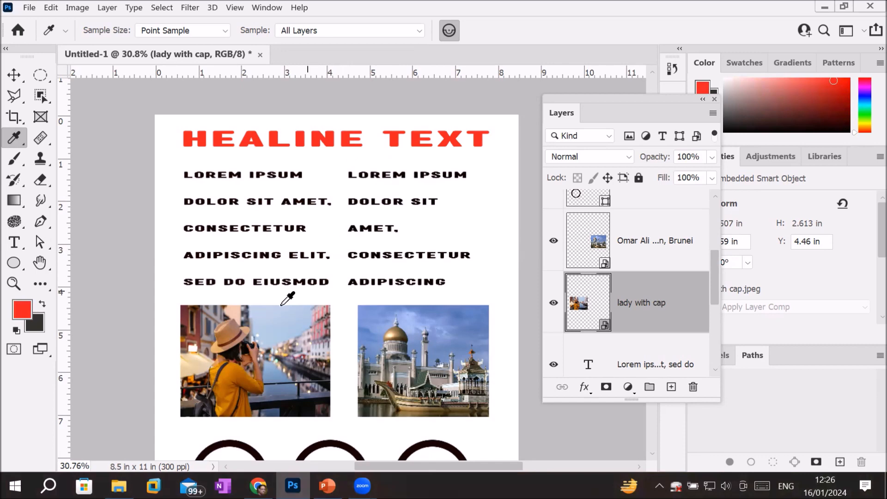
pyautogui.keyDown('alt'); pyautogui.click(270, 329); pyautogui.keyUp('alt')
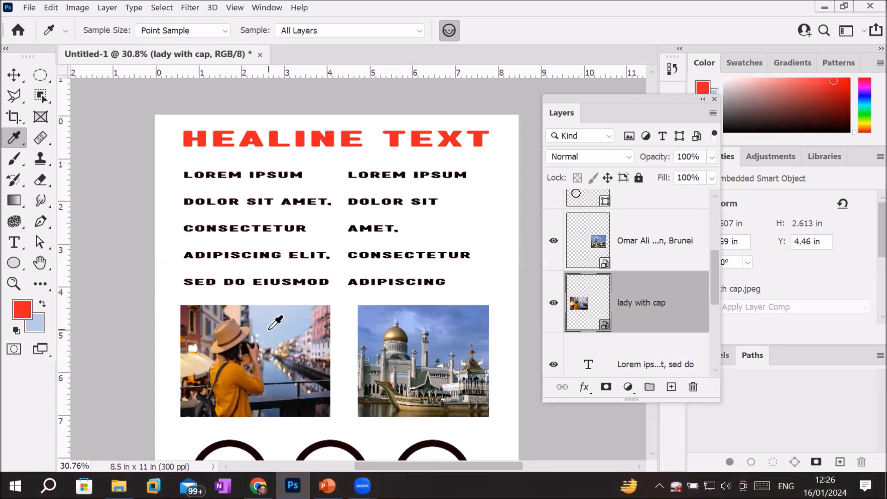
# - Correct the misspelled headline so that it reads Headline Text
pyautogui.click(14, 242)
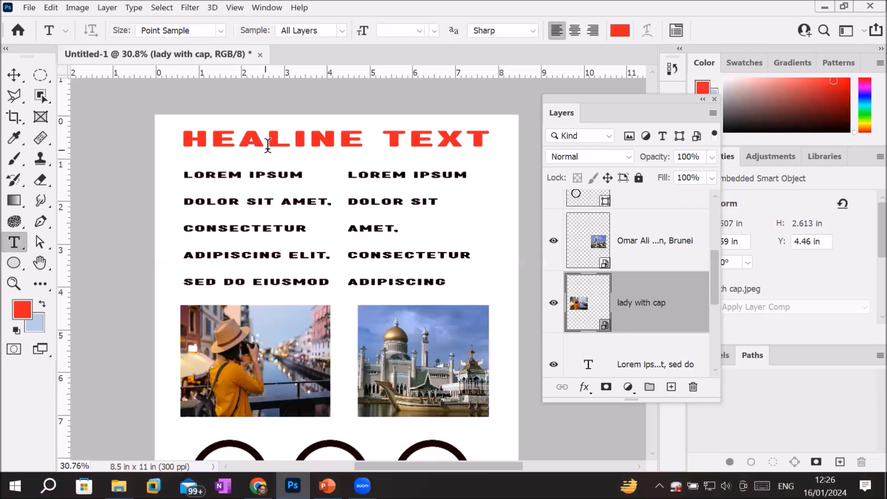
pyautogui.click(266, 144)
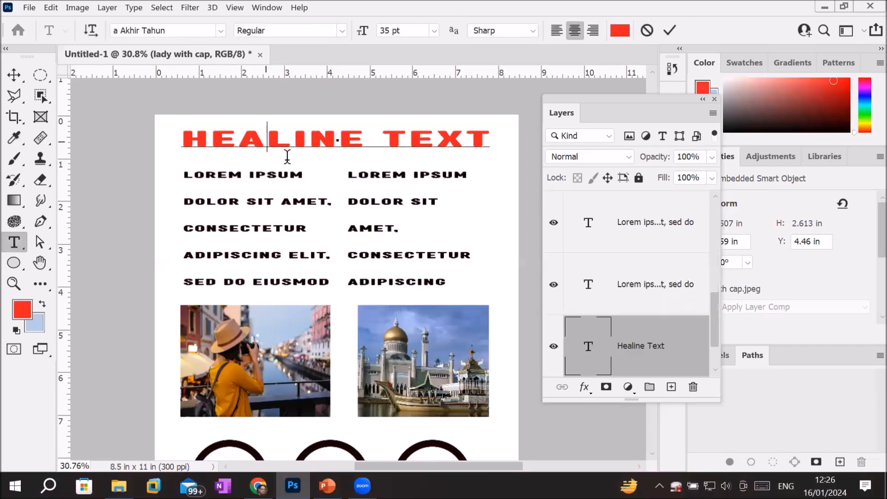
pyautogui.write('S')
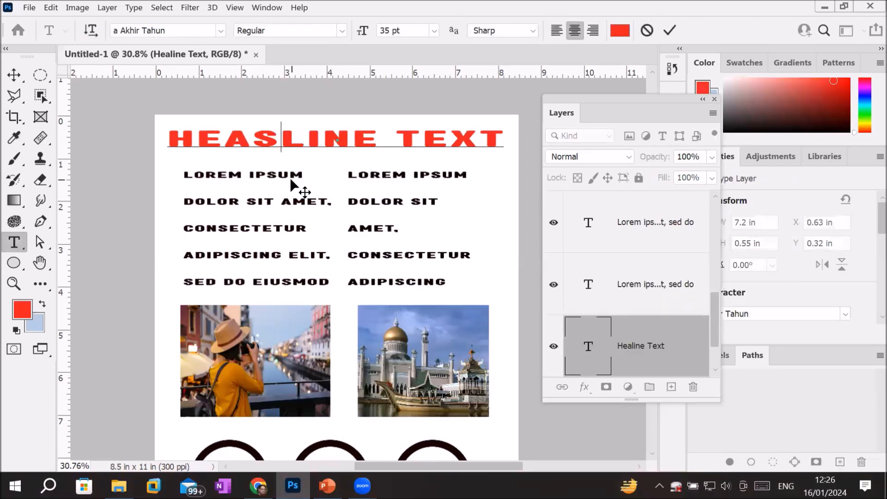
pyautogui.press('BackSpace')
pyautogui.write('D')
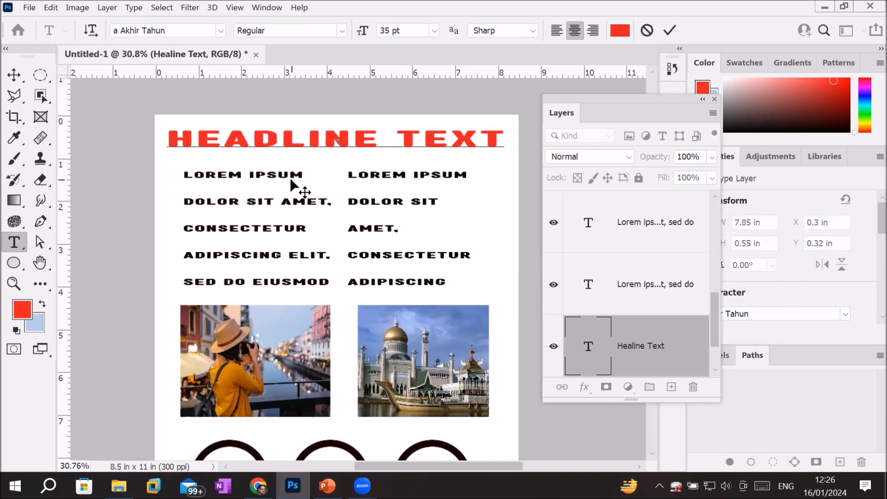
pyautogui.click(667, 28)
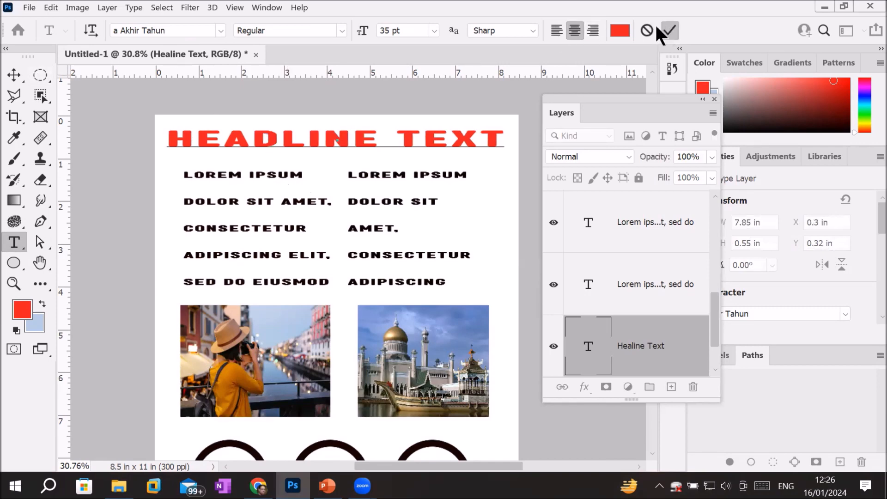
# - Sample an orange foreground colour from the lady's sweater with the Eyedropper
pyautogui.click(15, 137)
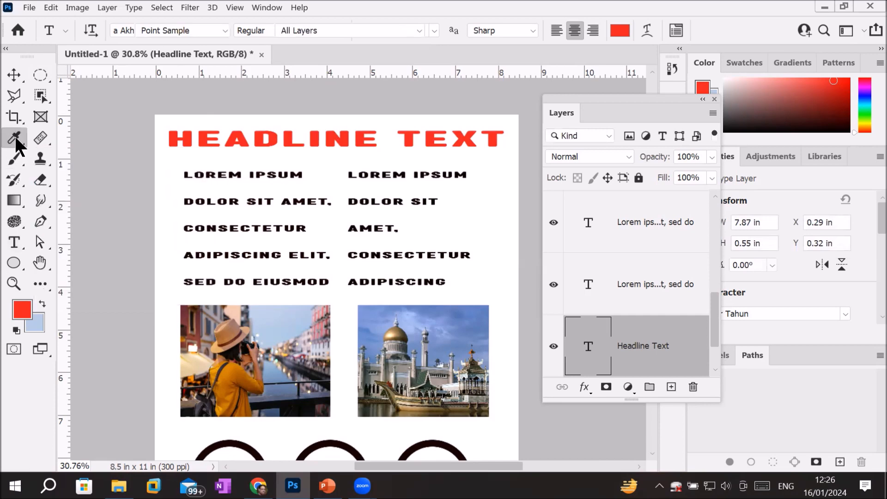
pyautogui.click(80, 132)
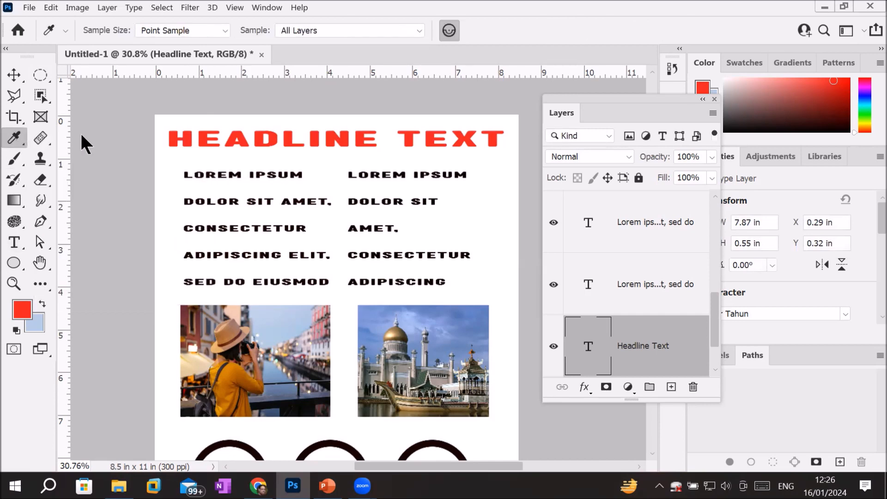
pyautogui.scroll(-1, 247, 328)
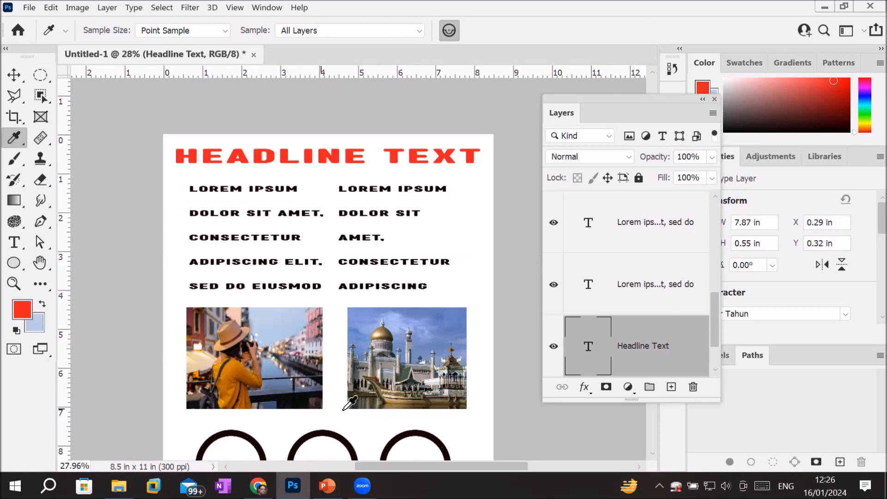
pyautogui.scroll(-2, 529, 444)
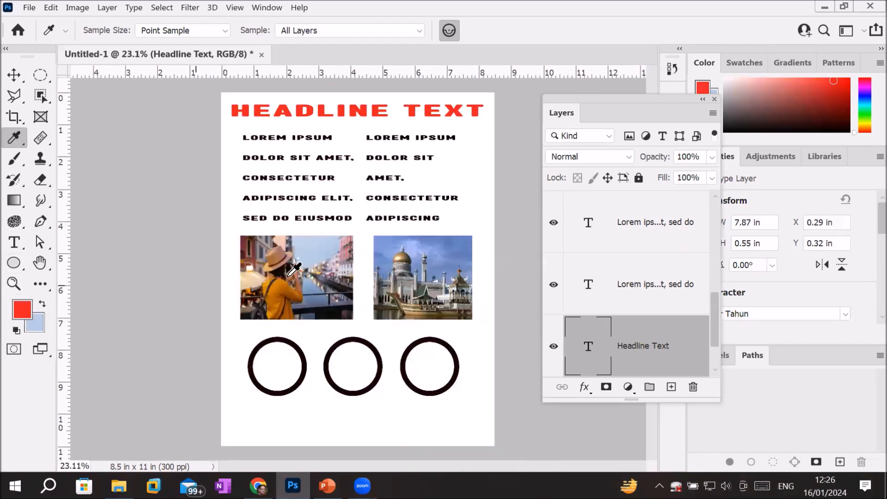
pyautogui.scroll(2, 289, 277)
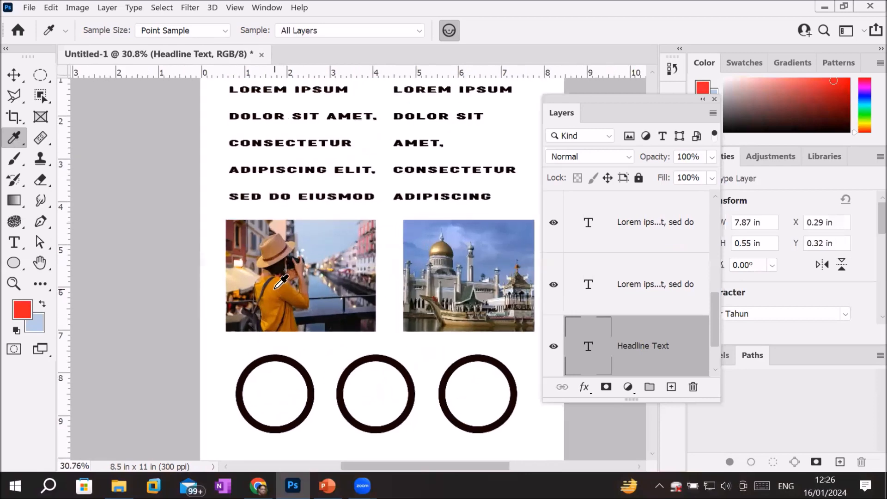
pyautogui.click(275, 288)
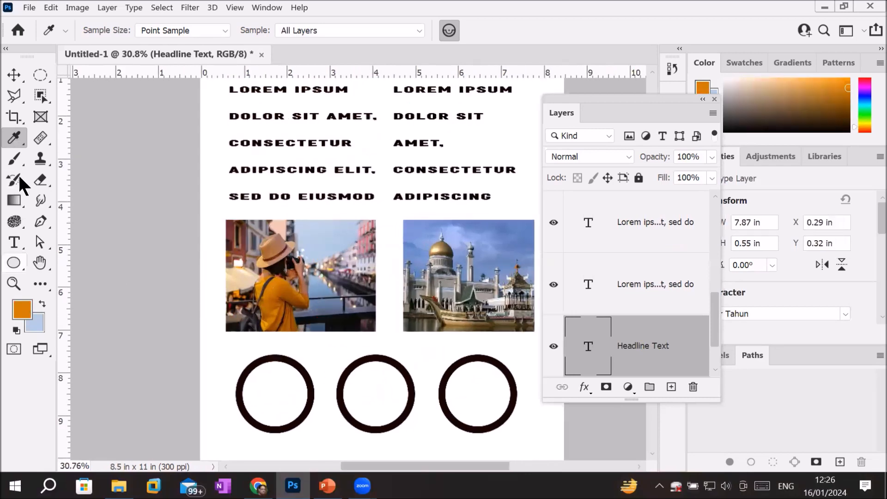
# - Add a new layer and brush a straight orange stripe about 8.5 in long across the foot of the page
pyautogui.click(14, 159)
pyautogui.scroll(-2, 259, 310)
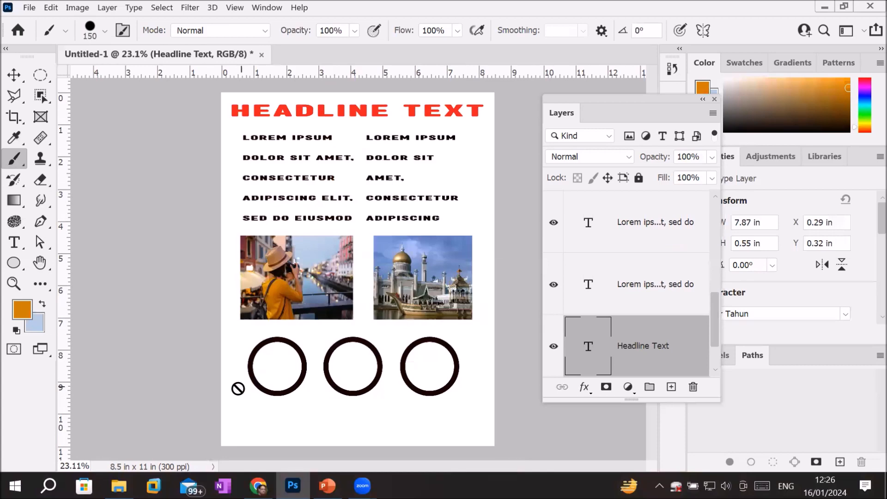
pyautogui.moveTo(715, 317); pyautogui.dragTo(701, 200)
pyautogui.click(671, 388)
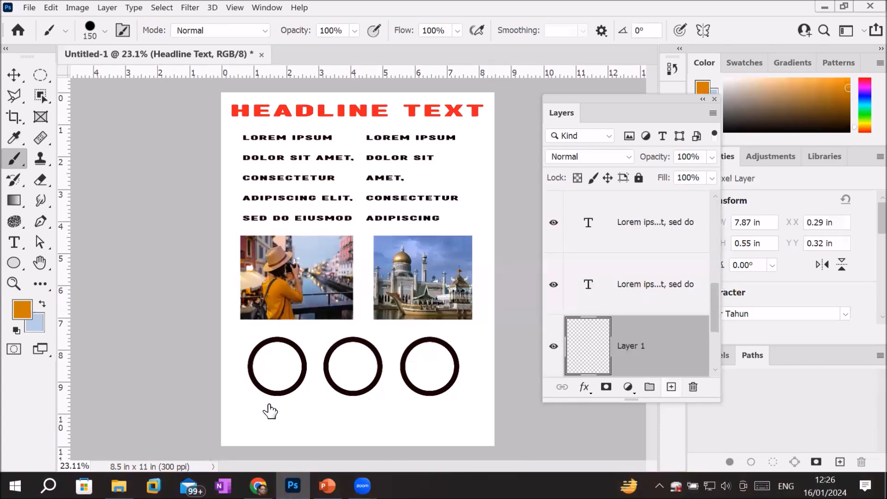
pyautogui.click(231, 433)
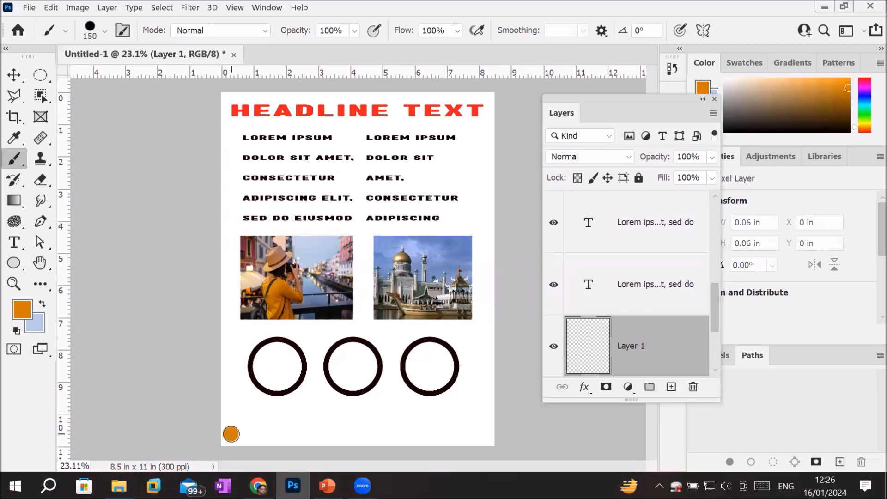
pyautogui.keyDown('shift'); pyautogui.click(489, 433); pyautogui.keyUp('shift')
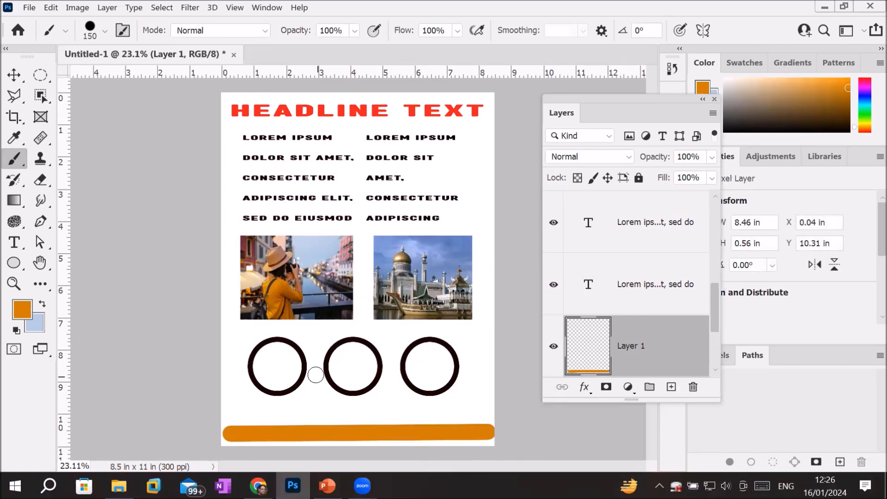
# - Sample a pale cream foreground colour from the umbrella in the canal photo
pyautogui.scroll(3, 239, 278)
pyautogui.scroll(3, 239, 278)
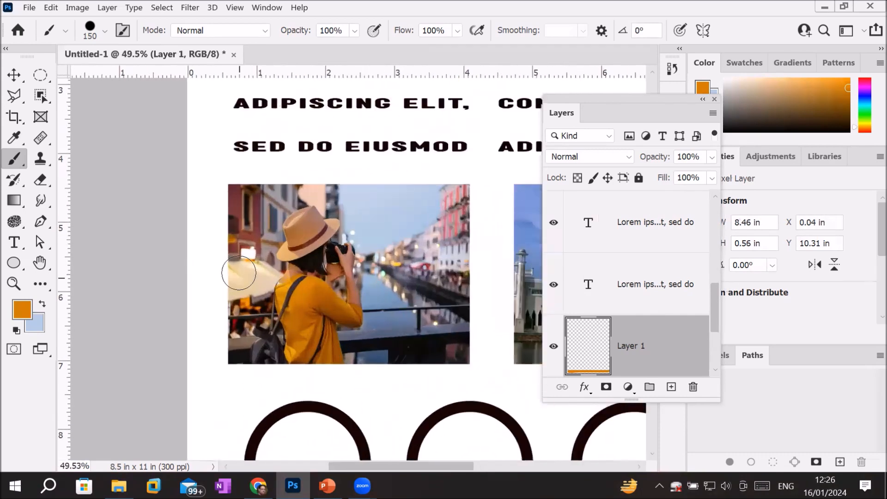
pyautogui.click(15, 138)
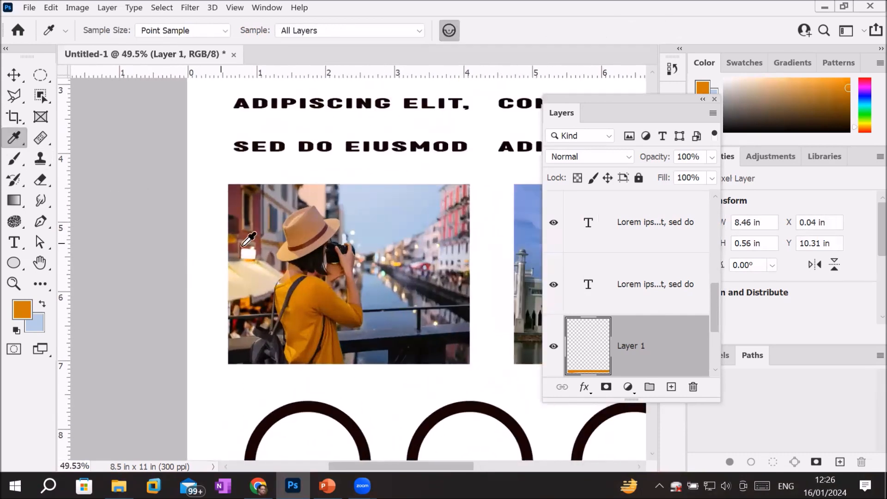
pyautogui.click(253, 272)
# - Brush a straight cream stripe across the page just above the orange one
pyautogui.scroll(-4, 330, 290)
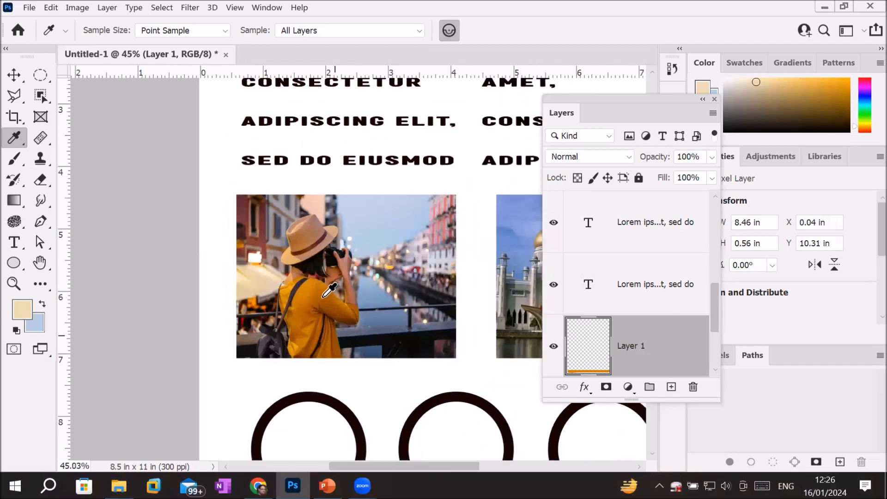
pyautogui.click(14, 158)
pyautogui.click(252, 393)
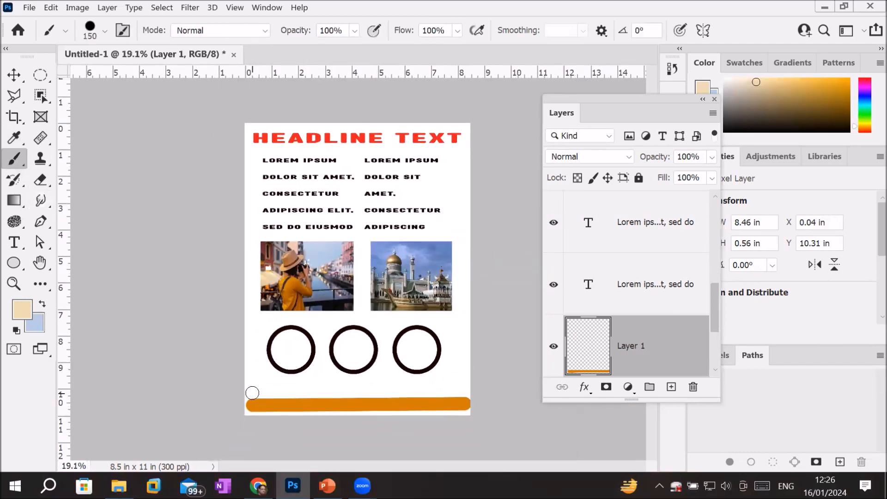
pyautogui.keyDown('shift'); pyautogui.click(462, 391); pyautogui.keyUp('shift')
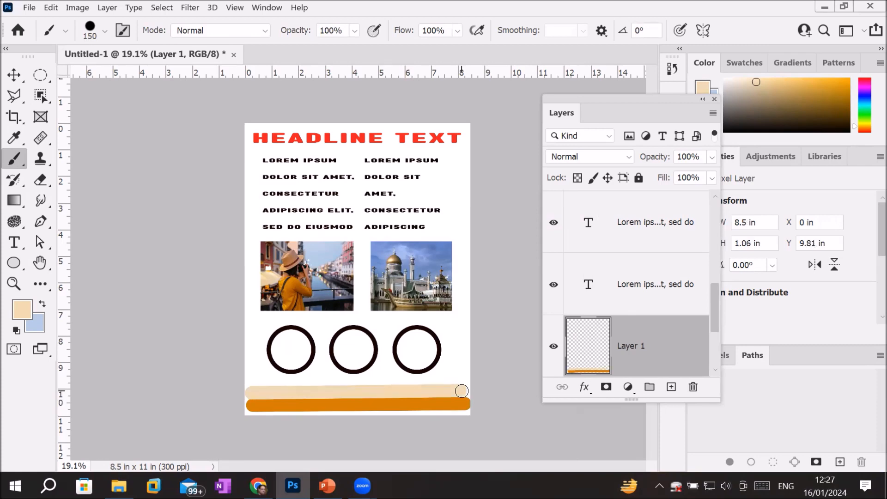
# - Sample a tan foreground colour from the golden dome in the mosque photo
pyautogui.scroll(12, 414, 264)
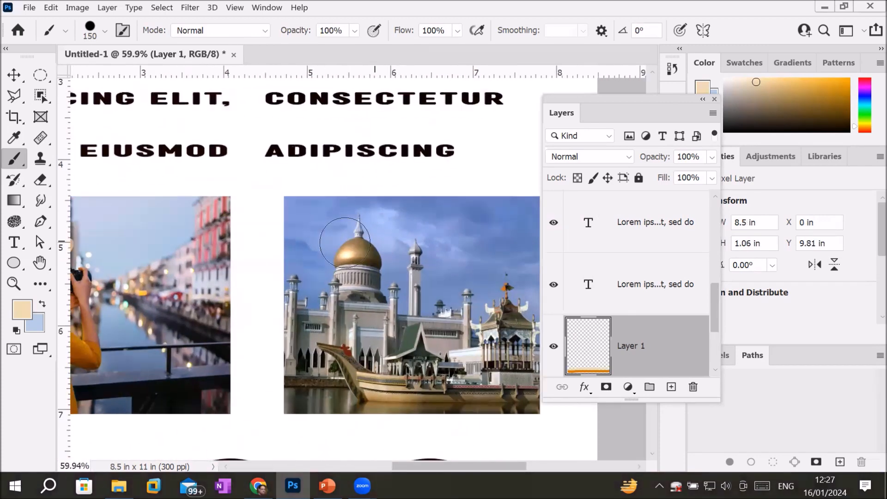
pyautogui.scroll(10, 345, 243)
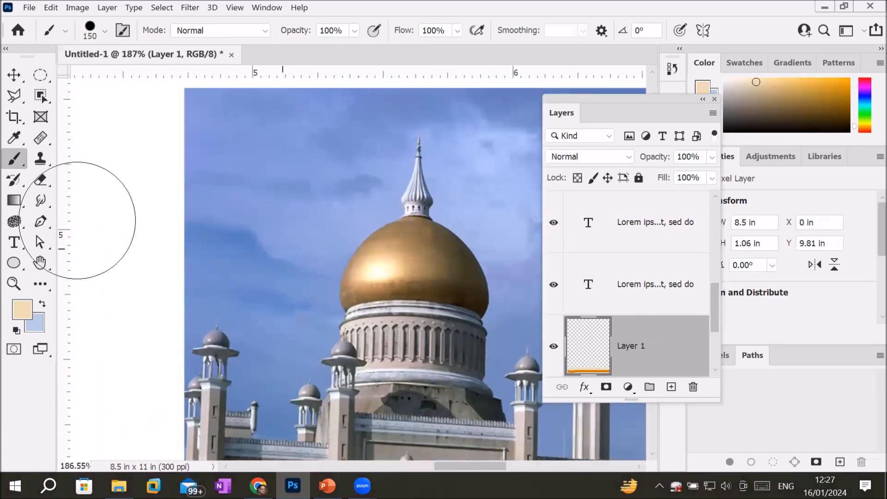
pyautogui.click(14, 138)
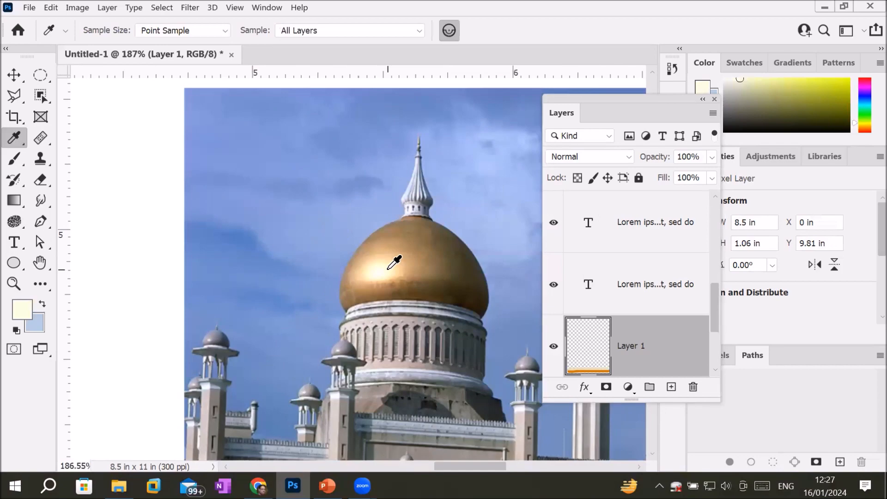
pyautogui.click(416, 246)
# - Brush a straight tan stripe across the page, overlapping the cream and orange stripes
pyautogui.scroll(-5, 417, 277)
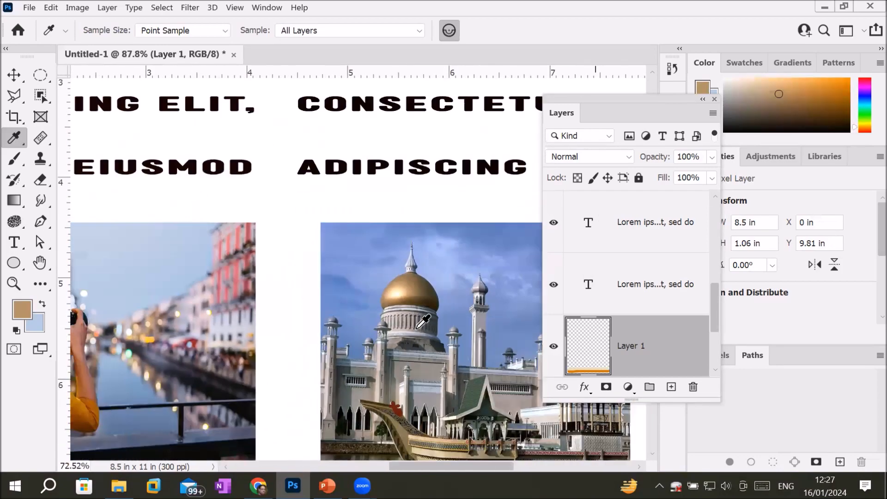
pyautogui.scroll(-7, 422, 322)
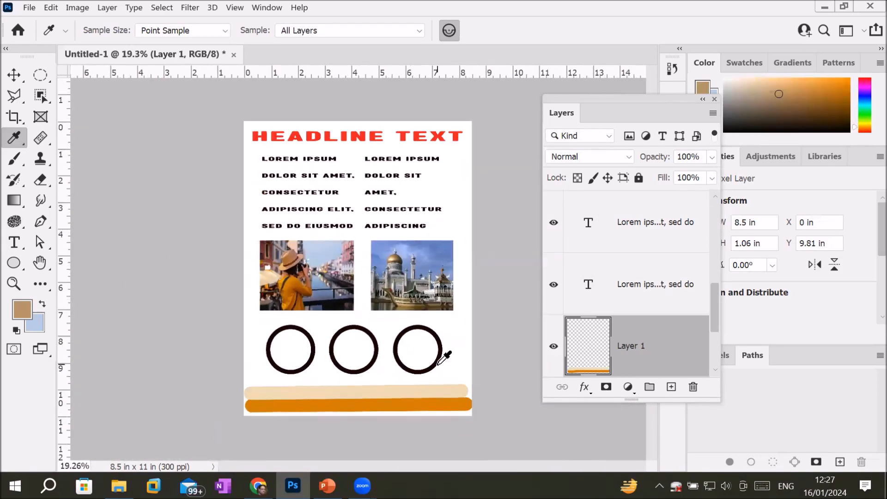
pyautogui.click(13, 158)
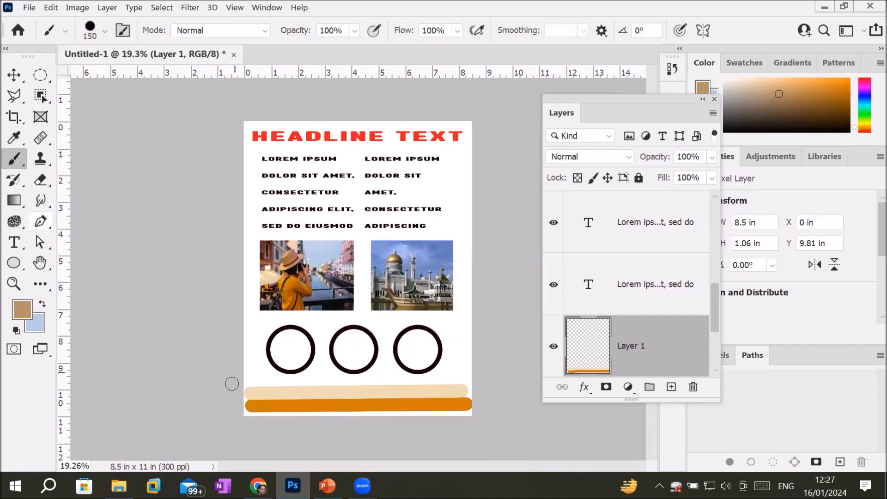
pyautogui.keyDown('shift'); pyautogui.click(454, 397); pyautogui.keyUp('shift')
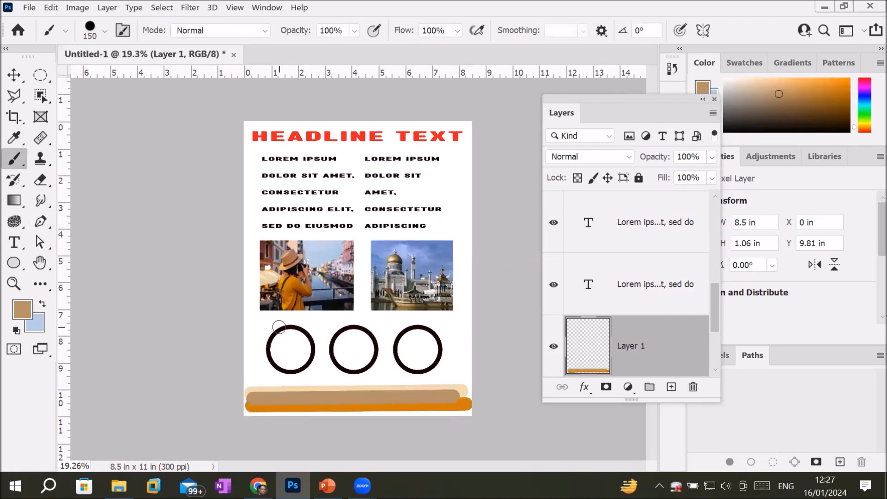
# - Sample an orange foreground colour from the back of the lady's sweater at close range
pyautogui.scroll(6, 312, 297)
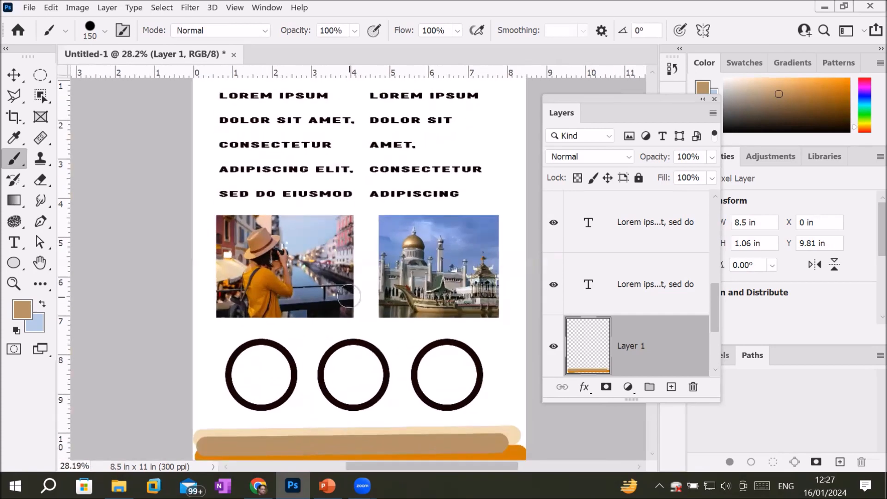
pyautogui.scroll(3, 256, 286)
pyautogui.scroll(4, 261, 279)
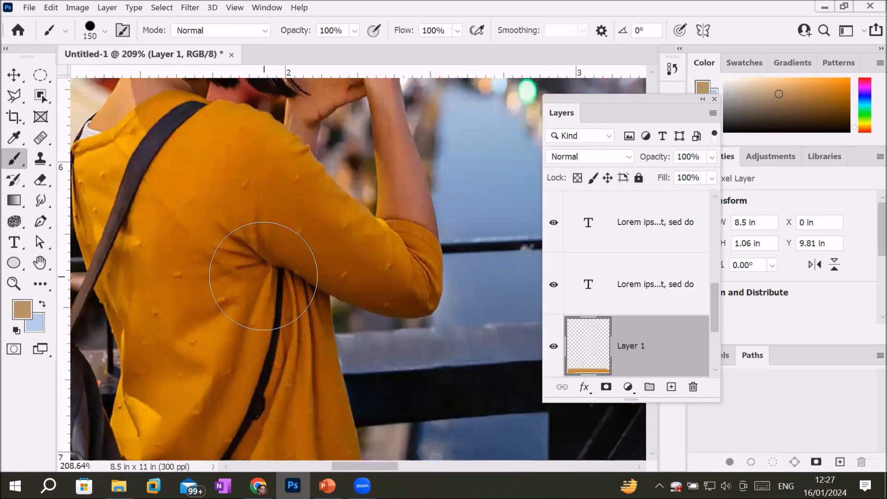
pyautogui.click(13, 137)
pyautogui.click(175, 182)
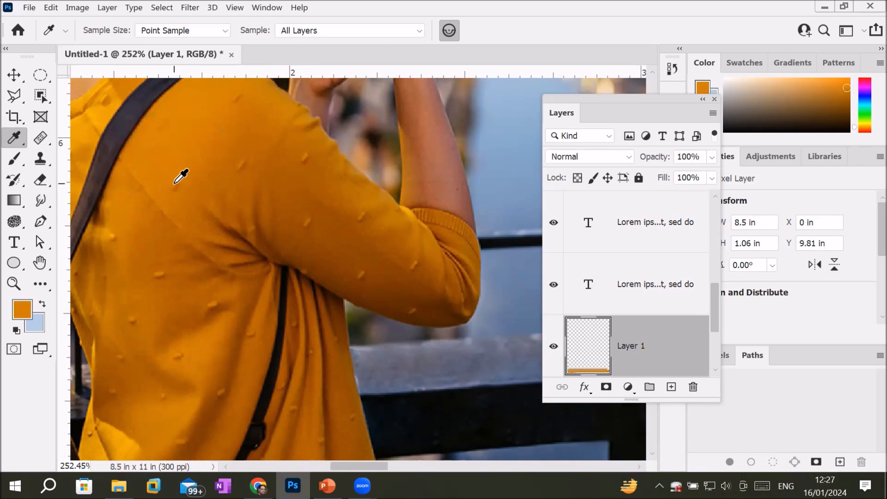
# - Try to fill the first circle with the sampled orange using the Paint Bucket on Layer 1, and undo the fill
pyautogui.scroll(-8, 259, 323)
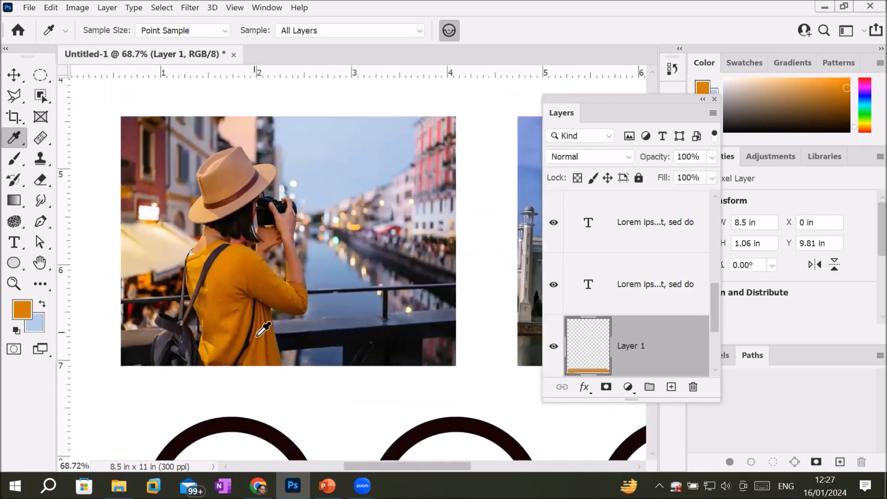
pyautogui.scroll(-3, 273, 410)
pyautogui.scroll(6, 313, 372)
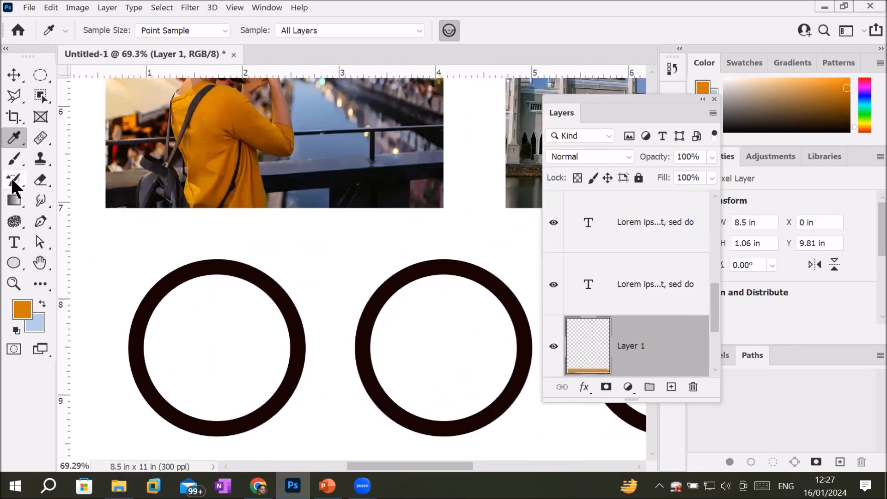
pyautogui.moveTo(17, 196); pyautogui.dragTo(72, 210)
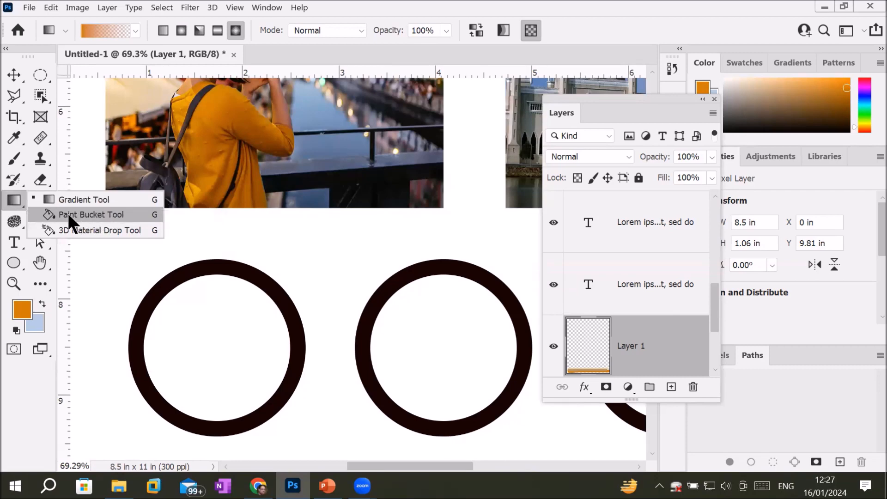
pyautogui.click(85, 217)
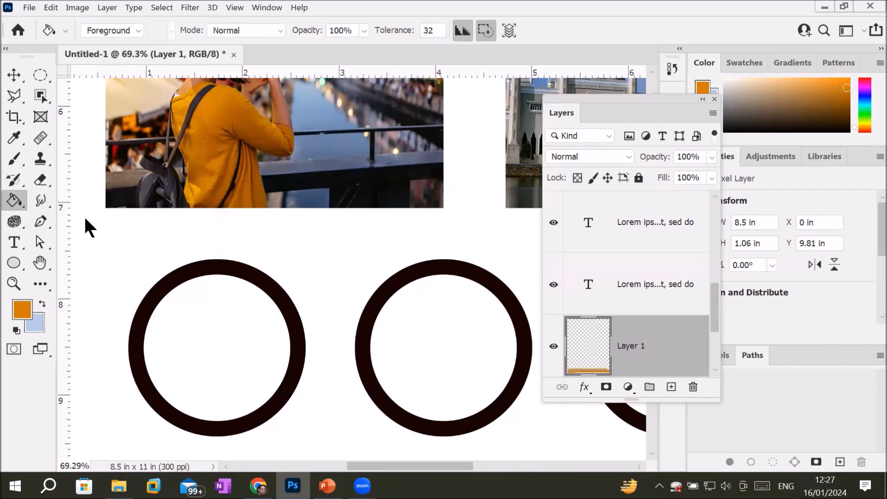
pyautogui.click(204, 312)
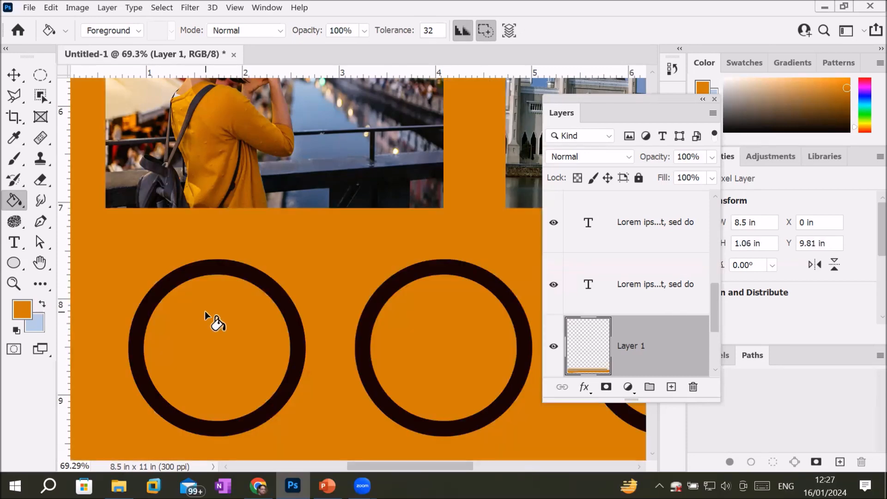
pyautogui.hotkey('ctrl', 'z')
# - Rasterize the Ellipse 1 shape layer and fill the inside of the first circle with the sampled orange
pyautogui.moveTo(712, 309); pyautogui.dragTo(735, 222)
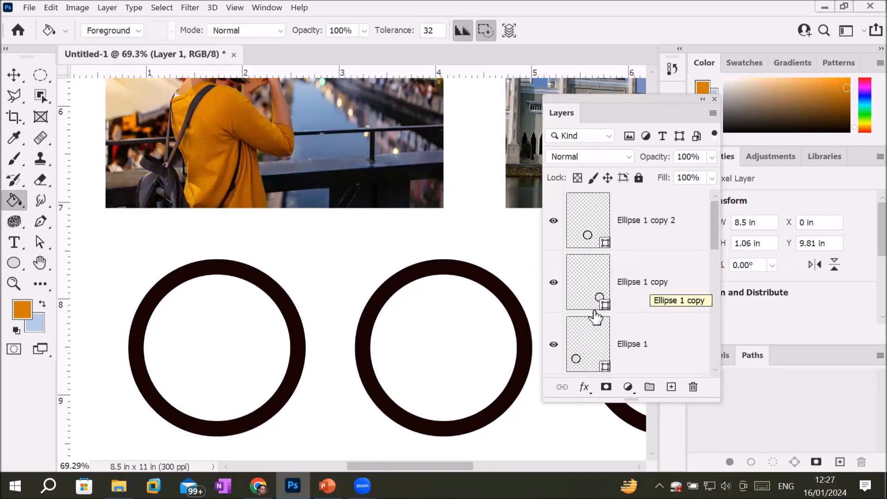
pyautogui.click(580, 352)
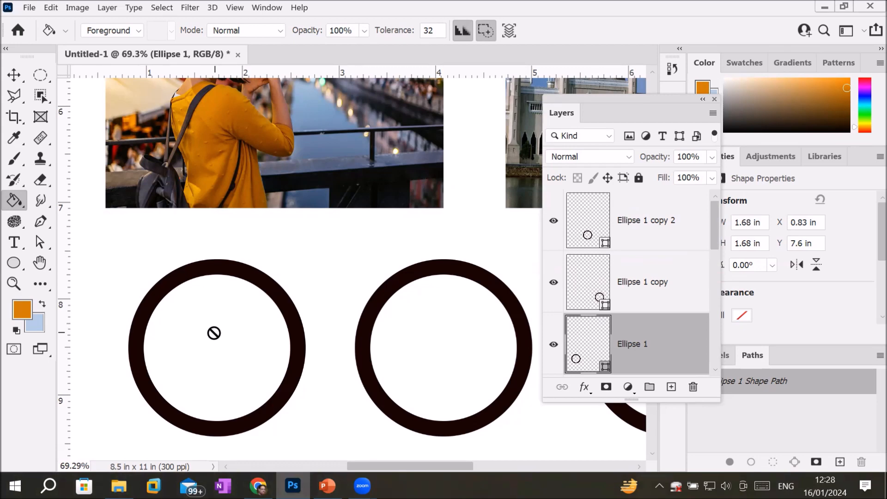
pyautogui.click(213, 332)
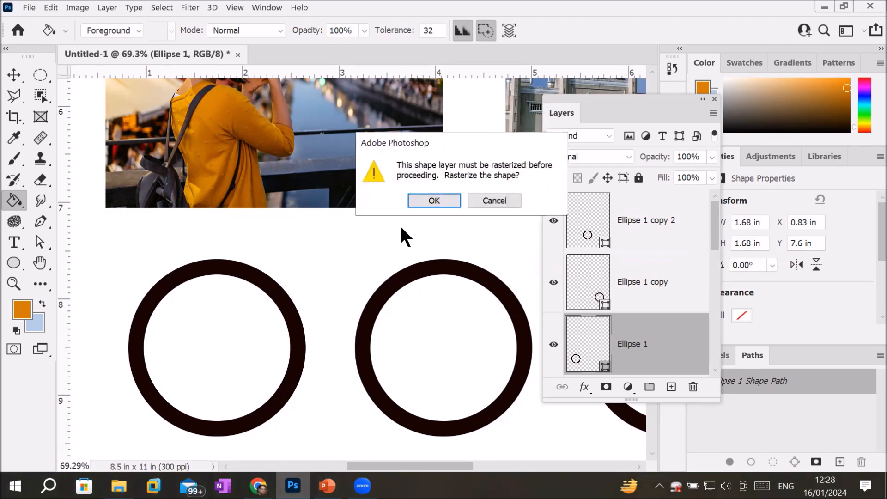
pyautogui.click(435, 200)
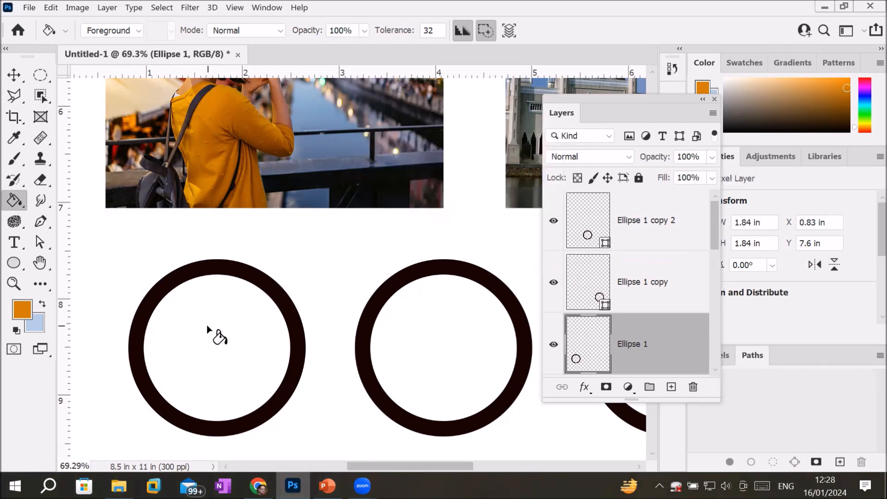
pyautogui.click(207, 324)
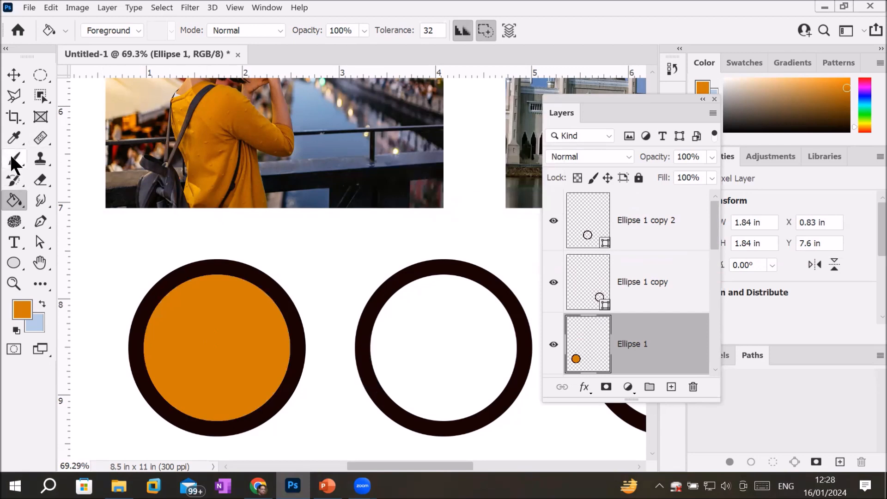
# - Sample a cream foreground colour from the awning in the lady's photo and switch back to the Paint Bucket
pyautogui.click(14, 137)
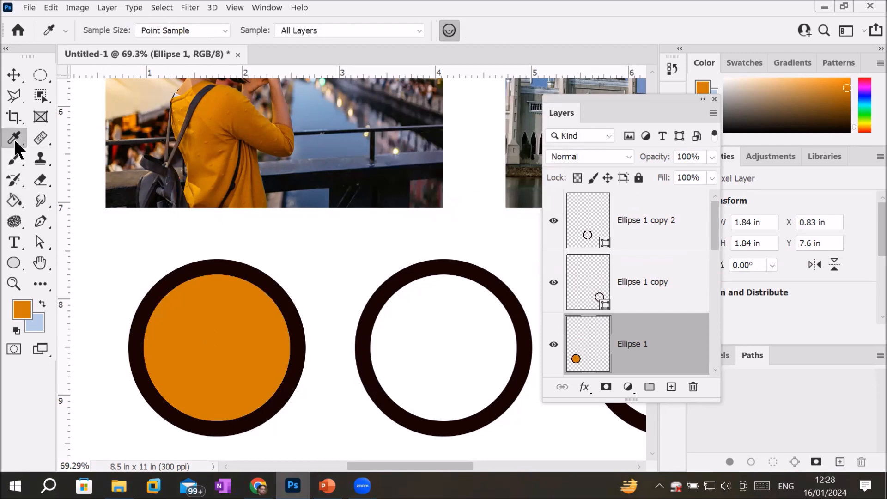
pyautogui.click(126, 96)
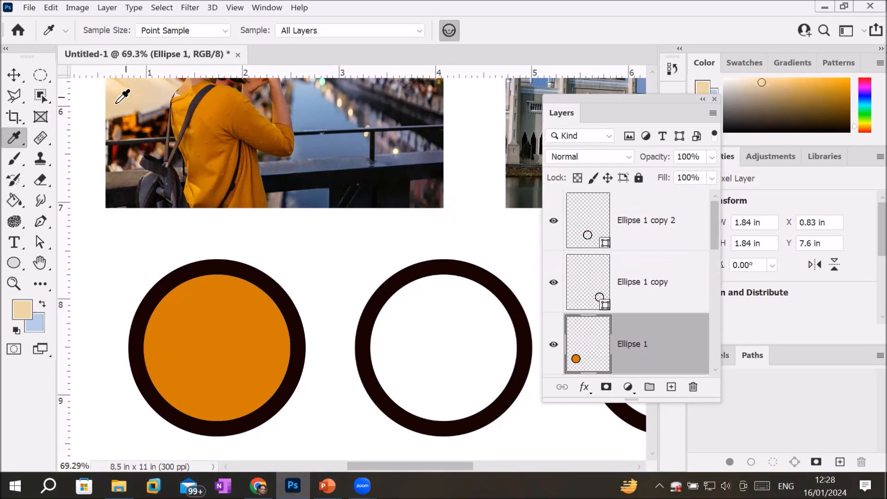
pyautogui.click(14, 202)
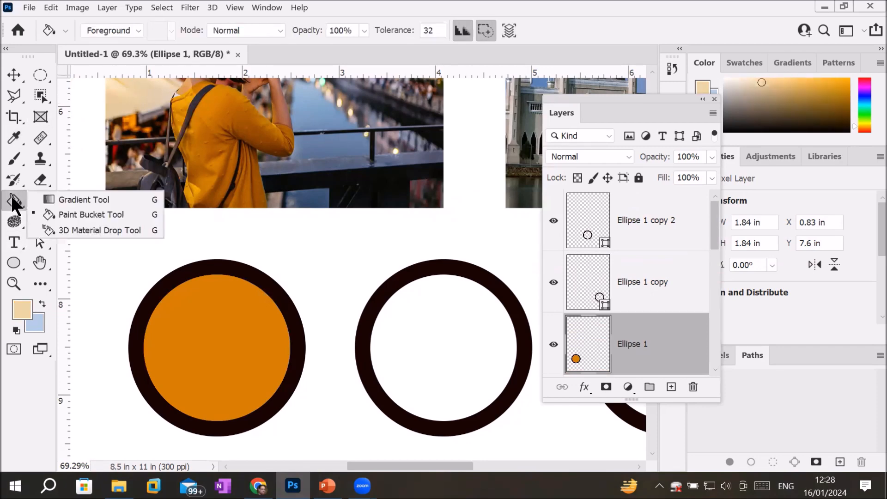
pyautogui.click(69, 214)
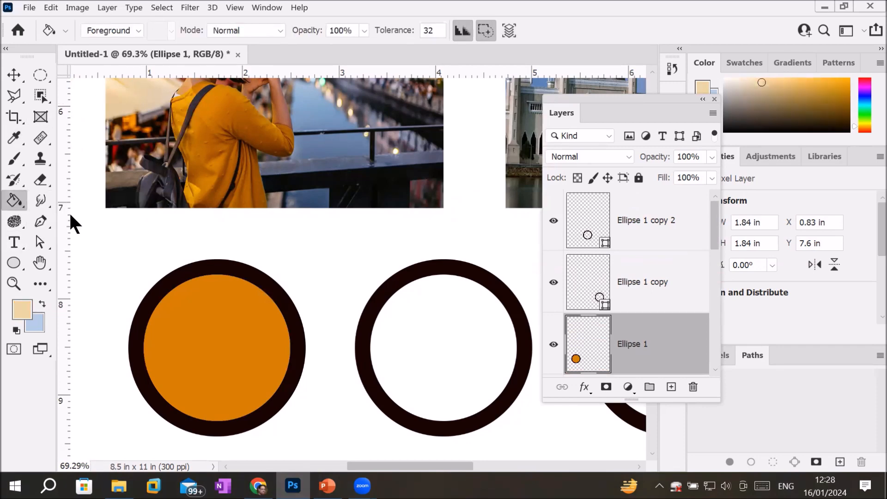
# - Try to fill the middle circle with cream on the Ellipse 1 layer, and undo the fill
pyautogui.click(429, 340)
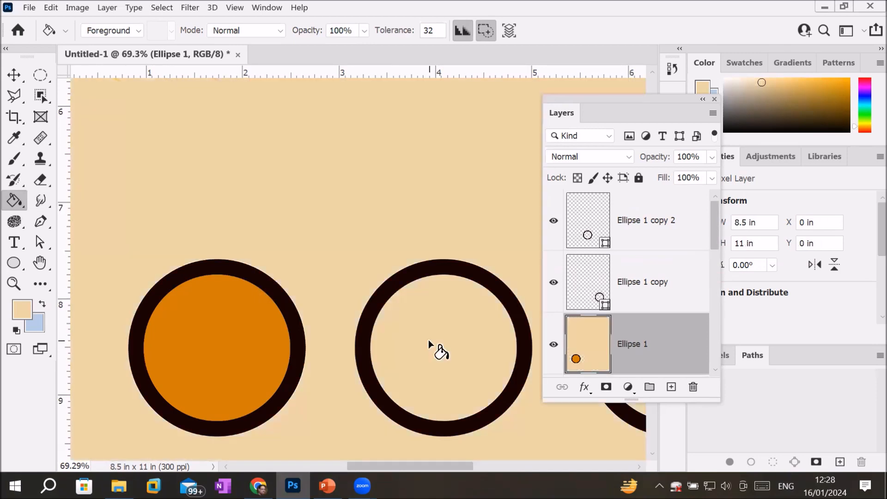
pyautogui.hotkey('ctrl', 'z')
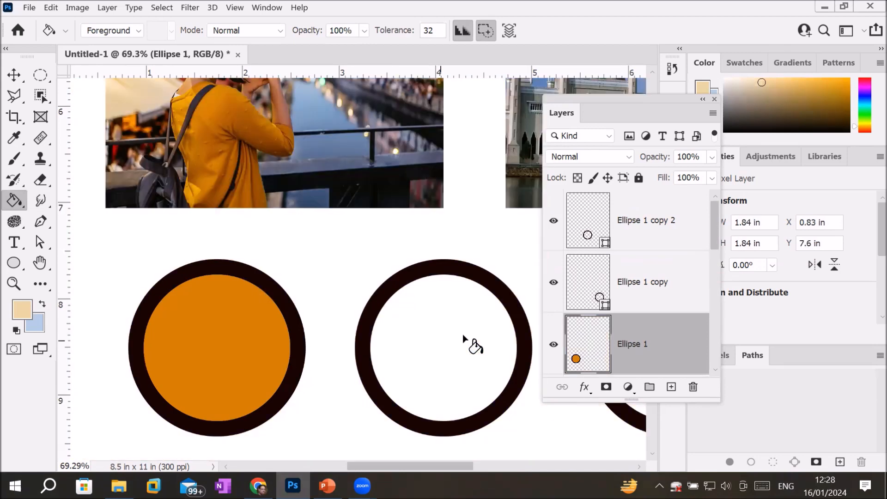
# - Rasterize the Ellipse 1 copy 2 layer and fill the inside of the middle circle with cream
pyautogui.click(583, 232)
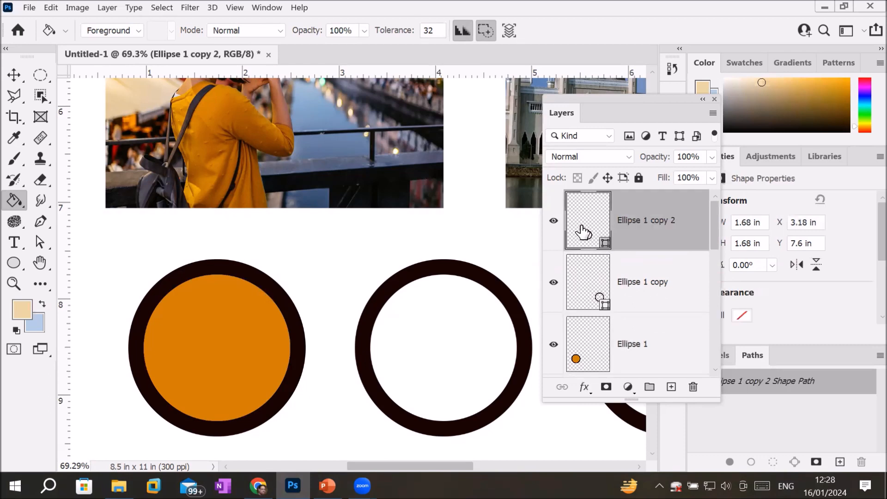
pyautogui.click(439, 343)
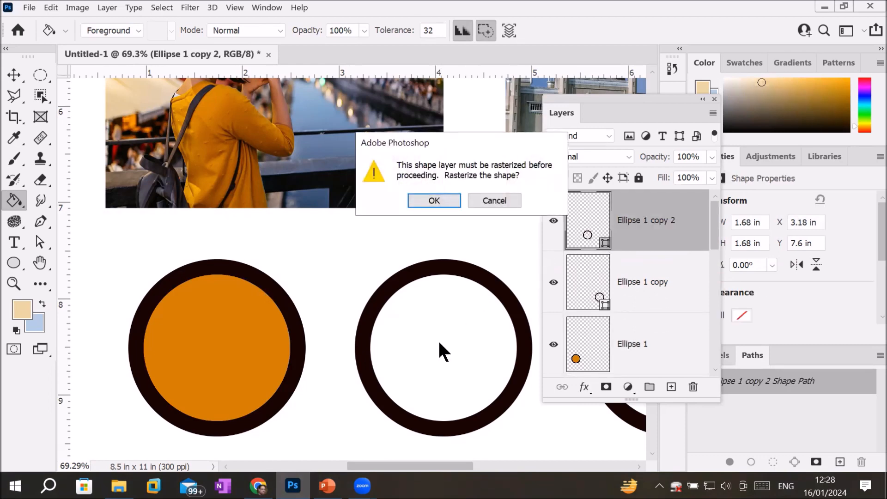
pyautogui.click(443, 202)
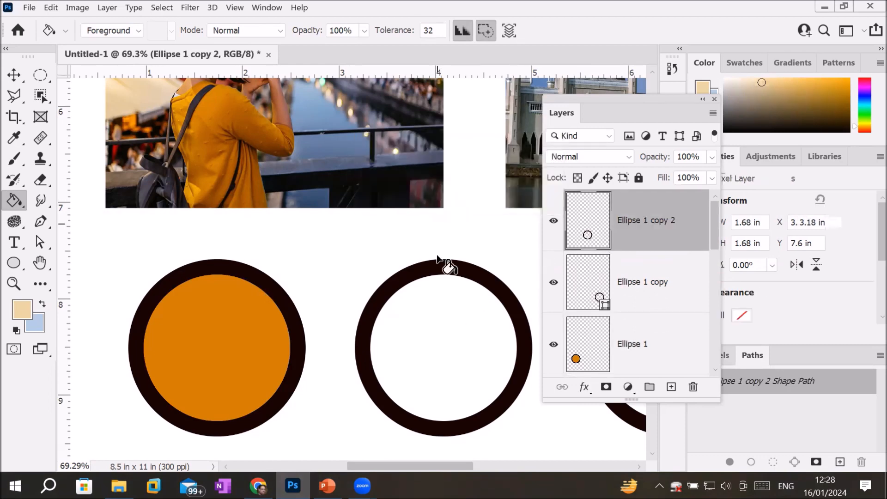
pyautogui.click(427, 325)
# - Make Ellipse 1 copy the active layer and sample a dark green foreground colour from the pavilion roof in the mosque photo
pyautogui.scroll(-2, 431, 329)
pyautogui.scroll(-3, 431, 329)
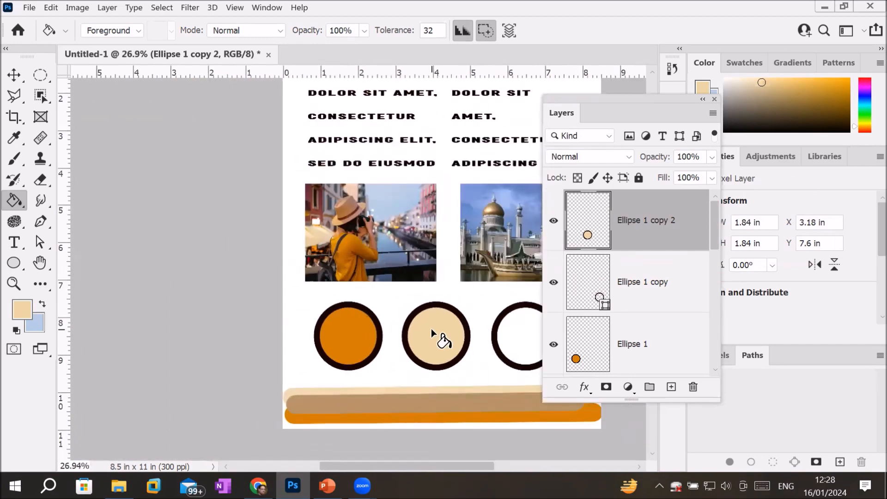
pyautogui.scroll(2, 470, 358)
pyautogui.scroll(3, 470, 358)
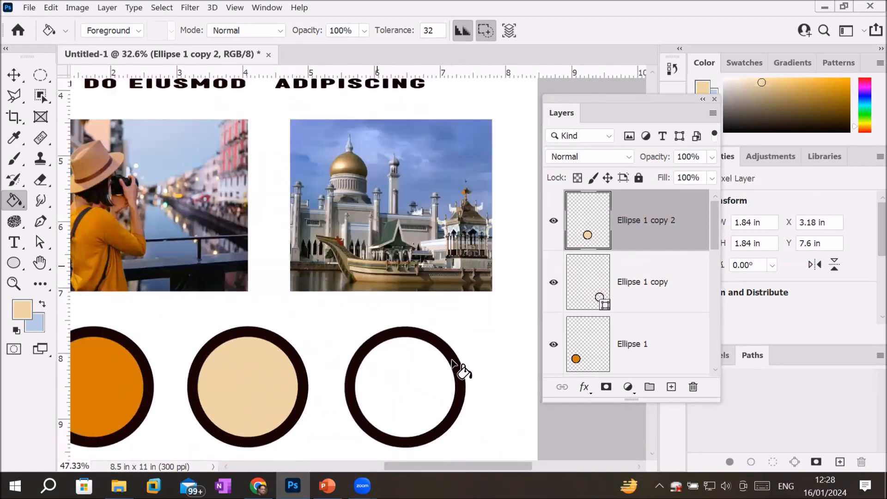
pyautogui.click(574, 283)
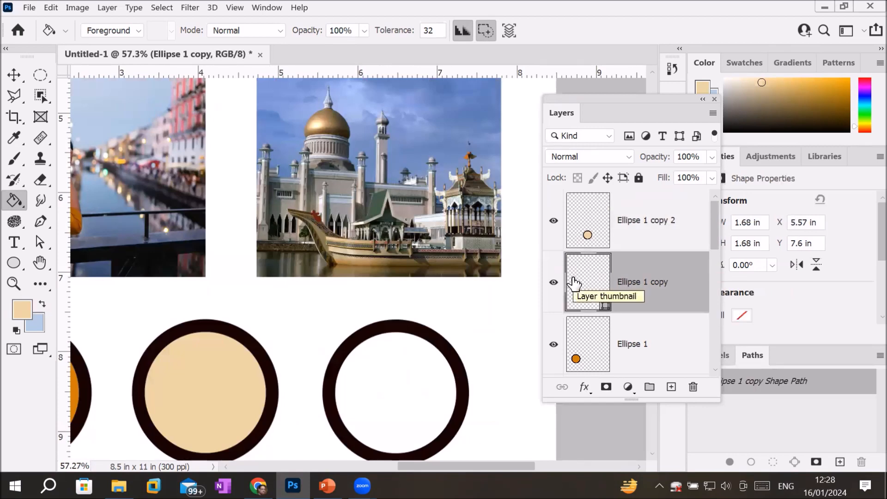
pyautogui.scroll(3, 388, 217)
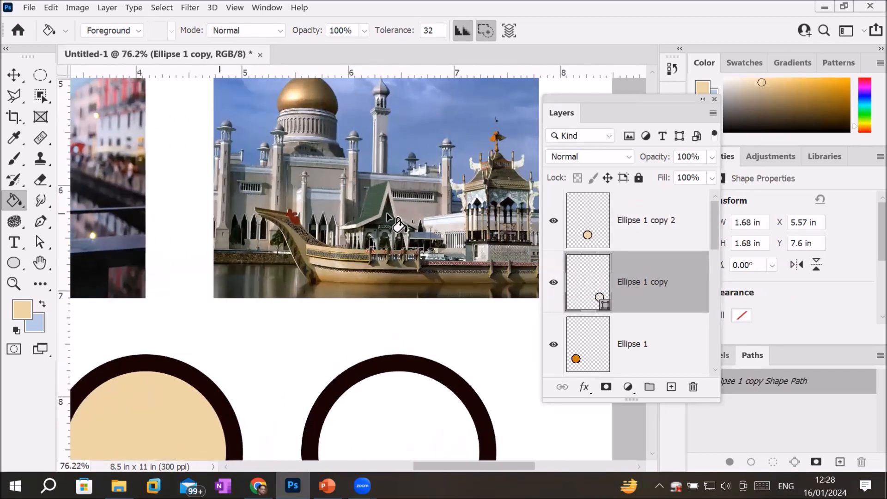
pyautogui.scroll(2, 389, 217)
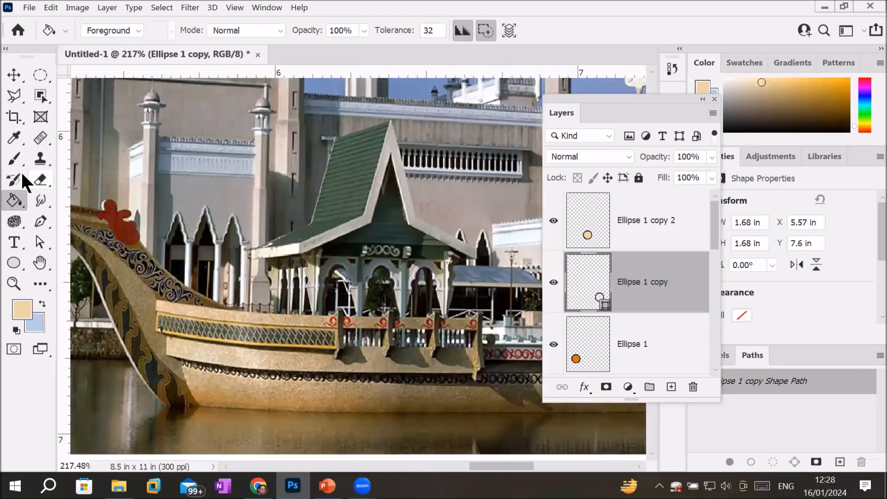
pyautogui.click(14, 137)
pyautogui.click(338, 180)
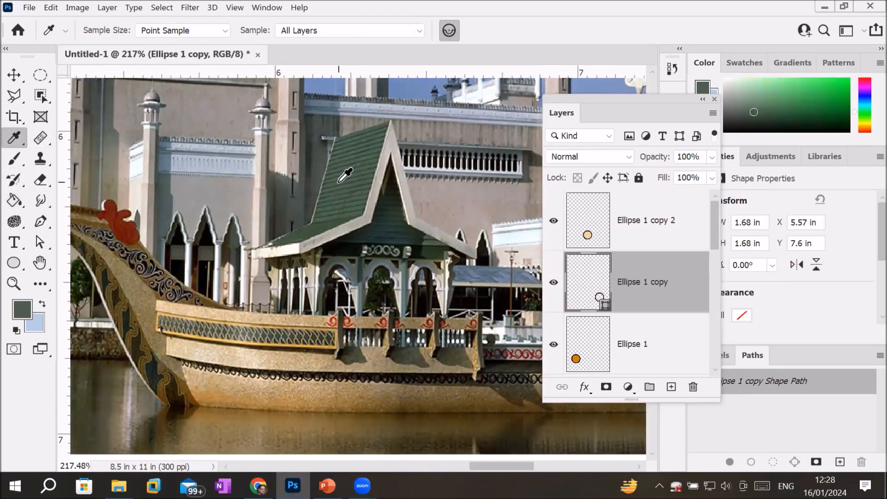
# - Rasterize the Ellipse 1 copy layer and fill the inside of the third circle with the sampled dark green using the Paint Bucket
pyautogui.scroll(-2, 419, 287)
pyautogui.scroll(-5, 424, 281)
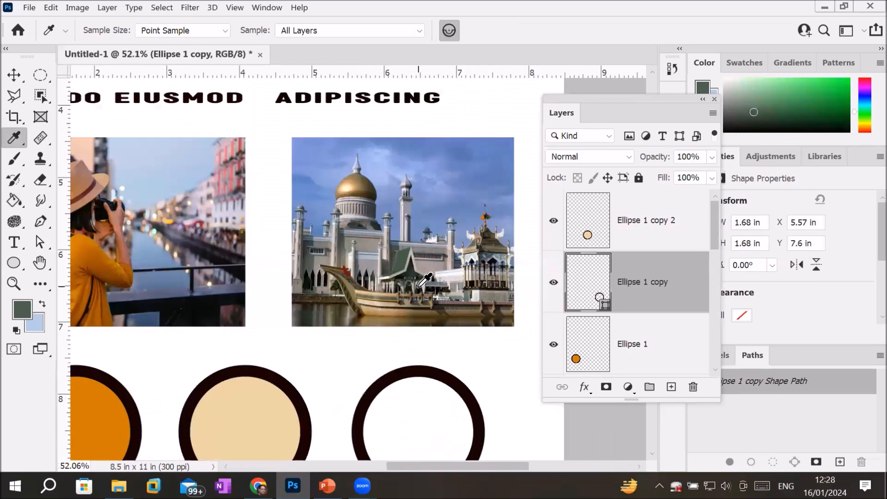
pyautogui.scroll(2, 428, 393)
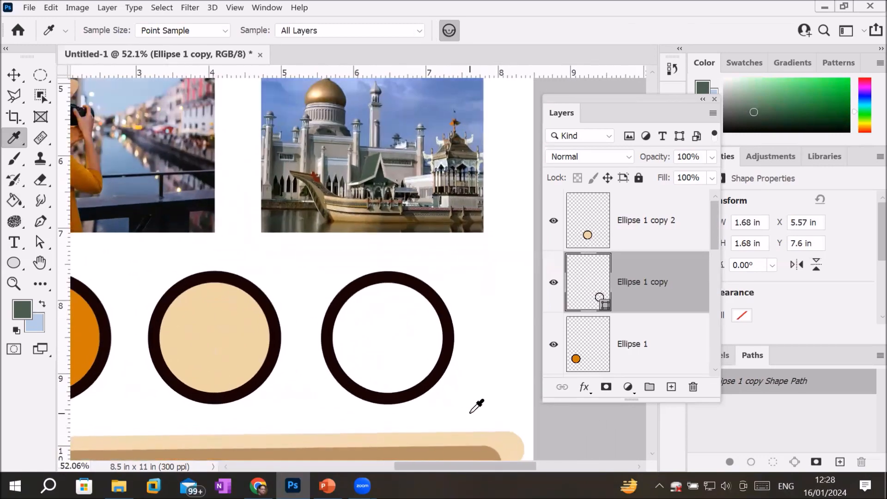
pyautogui.click(14, 201)
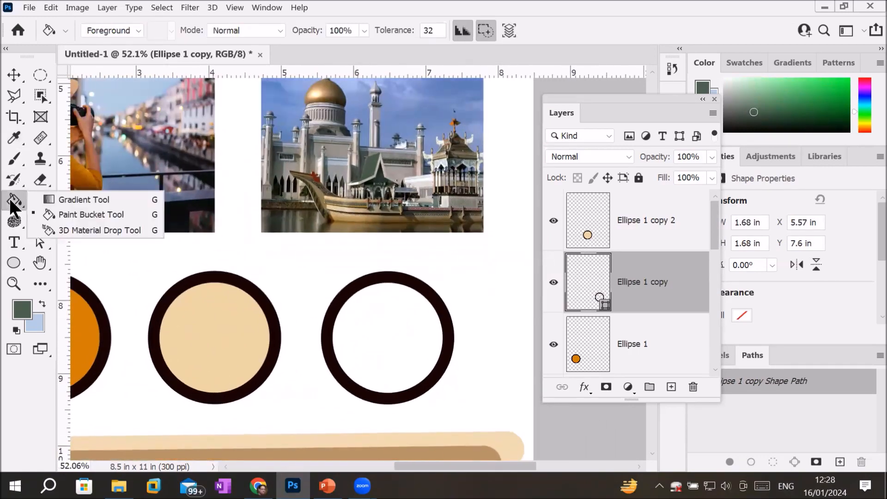
pyautogui.click(71, 214)
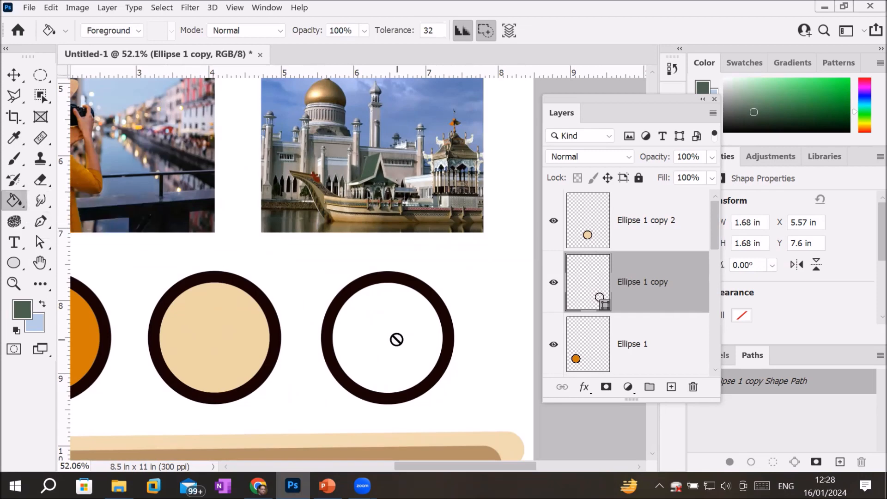
pyautogui.click(397, 339)
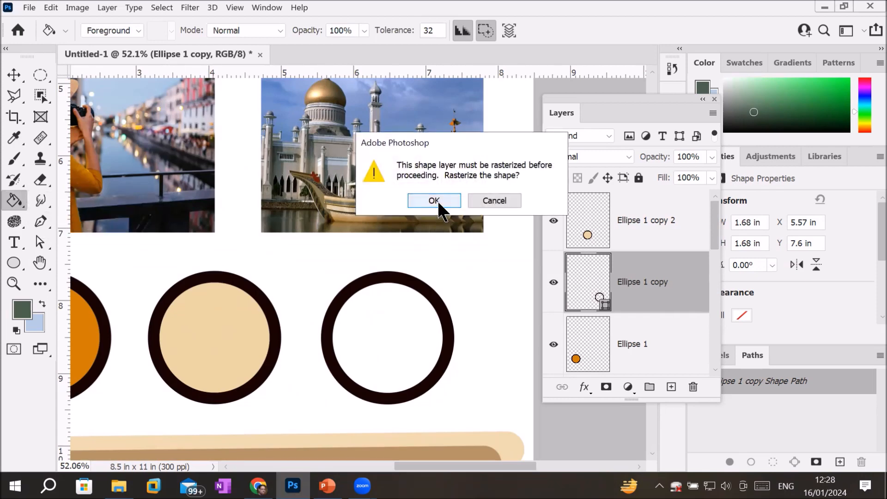
pyautogui.click(438, 201)
pyautogui.click(381, 340)
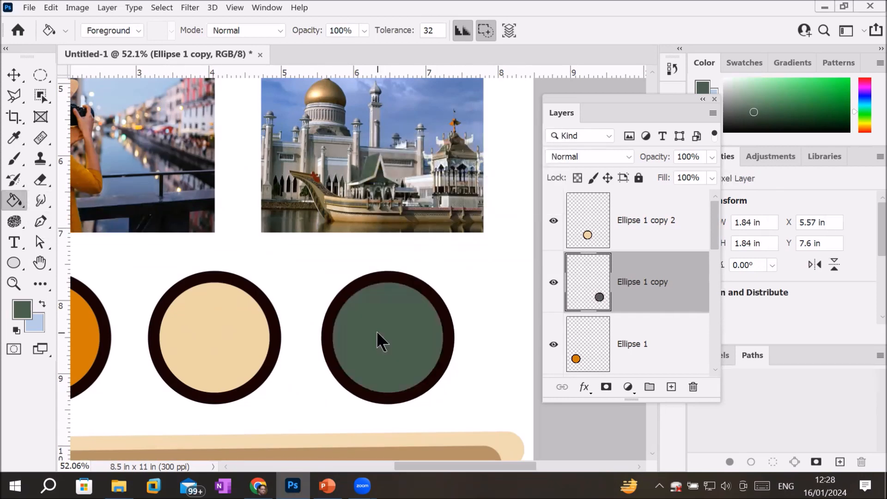
# - Draw a closed zigzag shape about 239 by 2341 px with the Pen tool along the right edge of the page
pyautogui.scroll(-5, 376, 361)
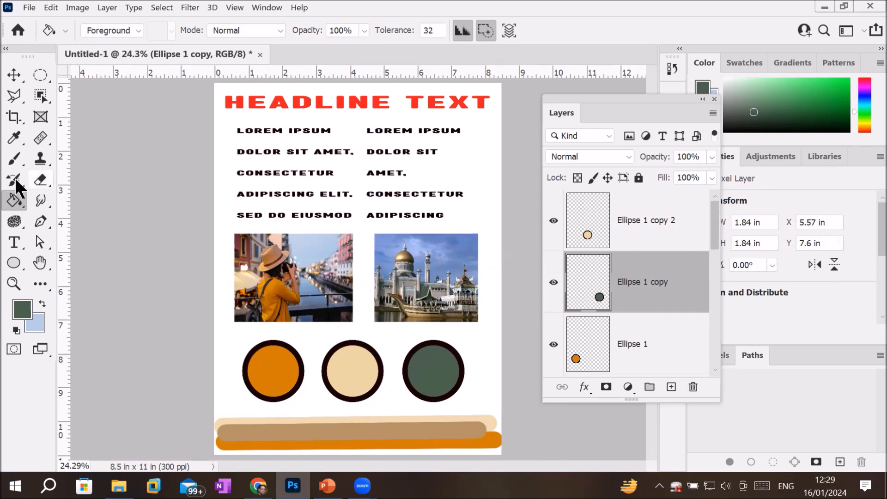
pyautogui.click(42, 216)
pyautogui.click(107, 217)
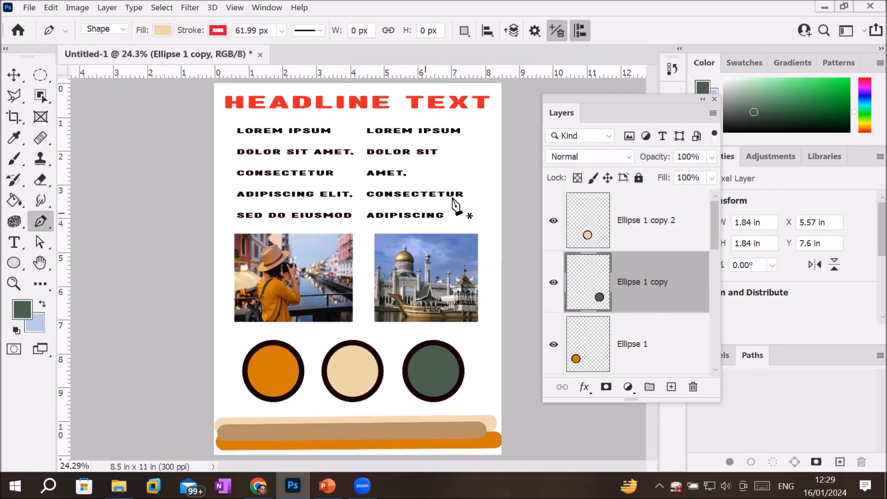
pyautogui.click(500, 126)
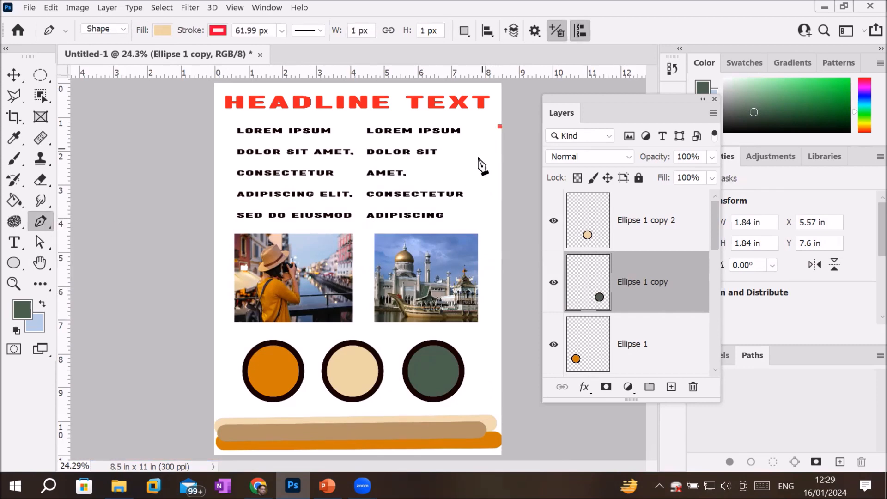
pyautogui.click(473, 164)
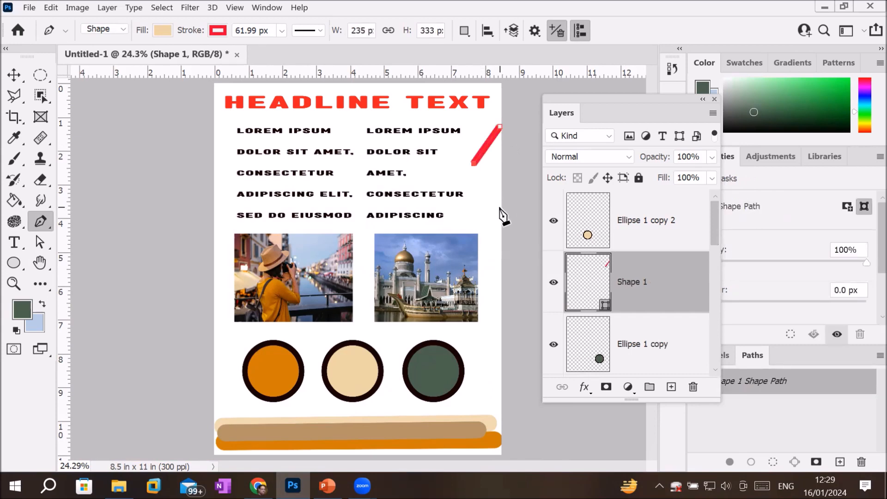
pyautogui.click(500, 208)
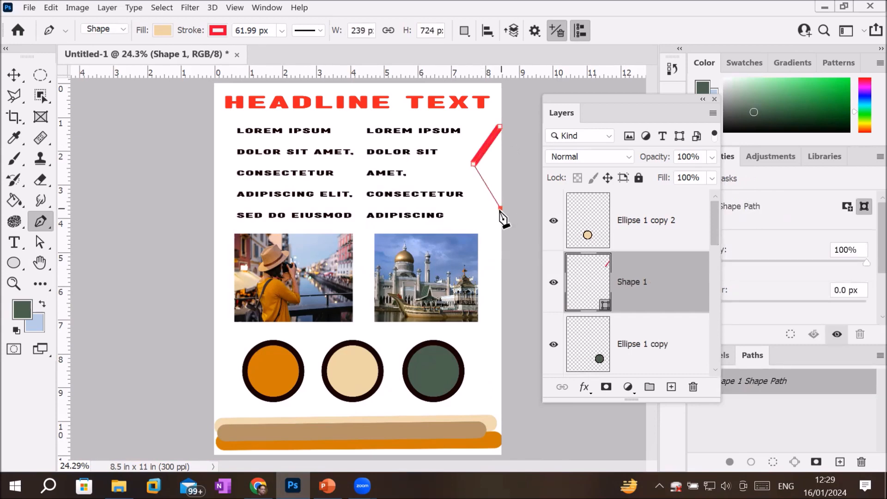
pyautogui.click(481, 250)
pyautogui.click(500, 292)
pyautogui.click(479, 342)
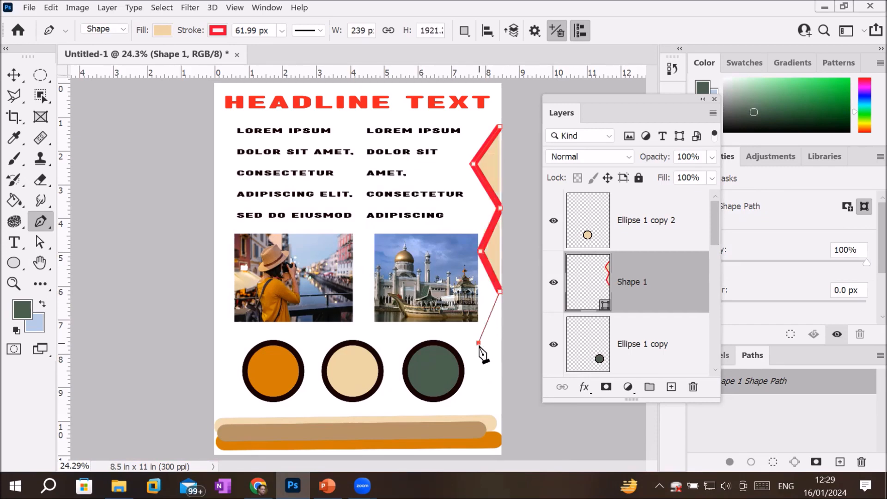
pyautogui.click(500, 391)
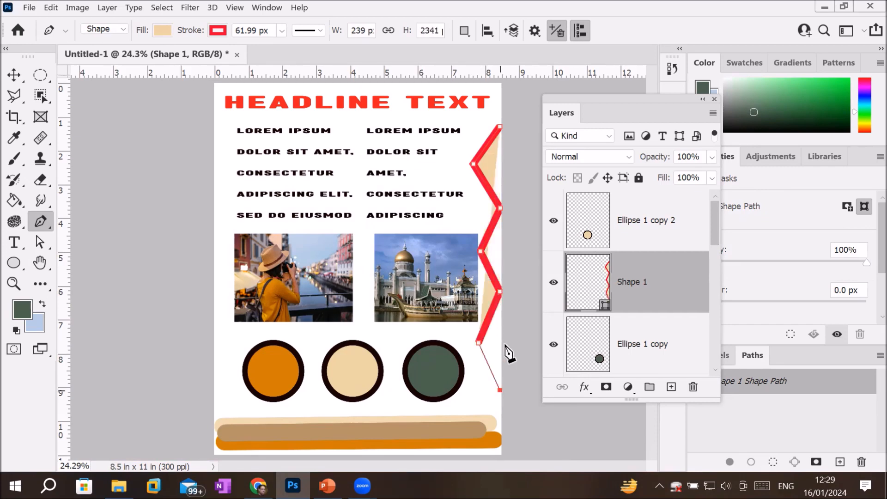
pyautogui.click(500, 127)
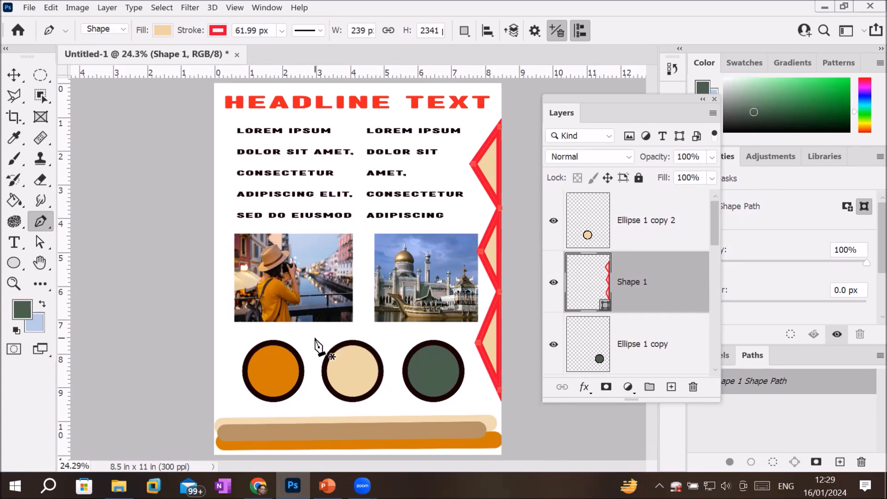
# - Rasterize the Shape 1 layer so that it can be filled with the Paint Bucket
pyautogui.click(13, 201)
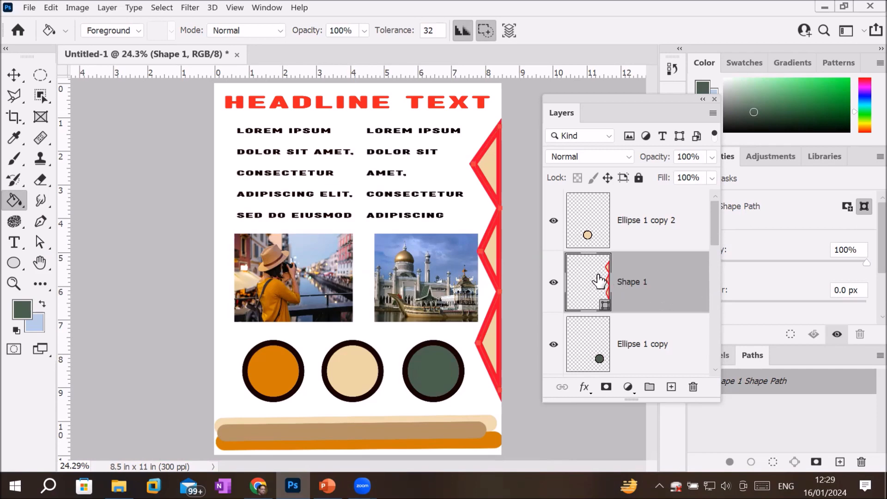
pyautogui.click(489, 162)
pyautogui.click(436, 200)
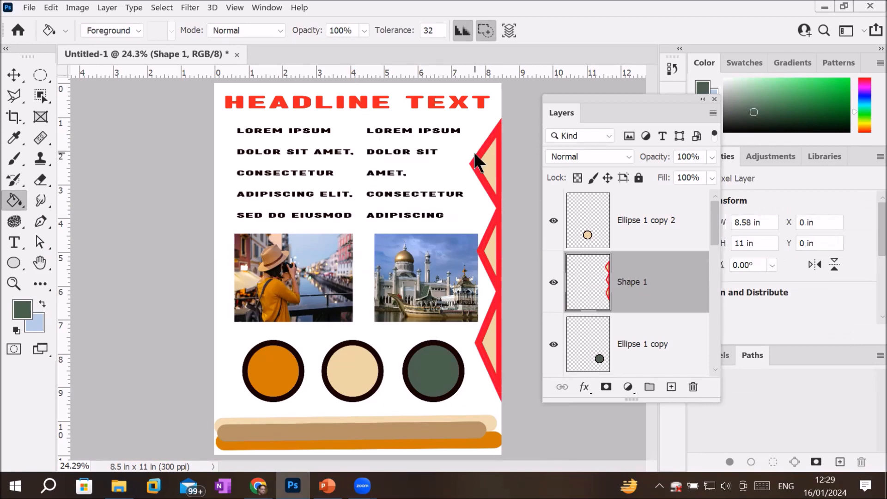
# - Try to fill the area outside the zigzag with dark green, and undo the fill
pyautogui.click(475, 155)
pyautogui.hotkey('ctrl', 'z')
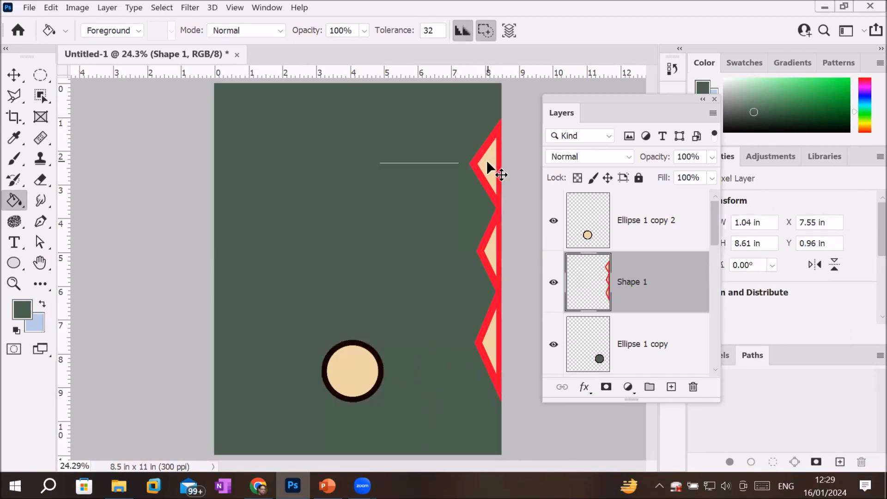
# - Fill the inside of the zigzag's upper and lower triangles with dark green, leaving the middle one cream
pyautogui.scroll(5, 513, 162)
pyautogui.scroll(3, 515, 170)
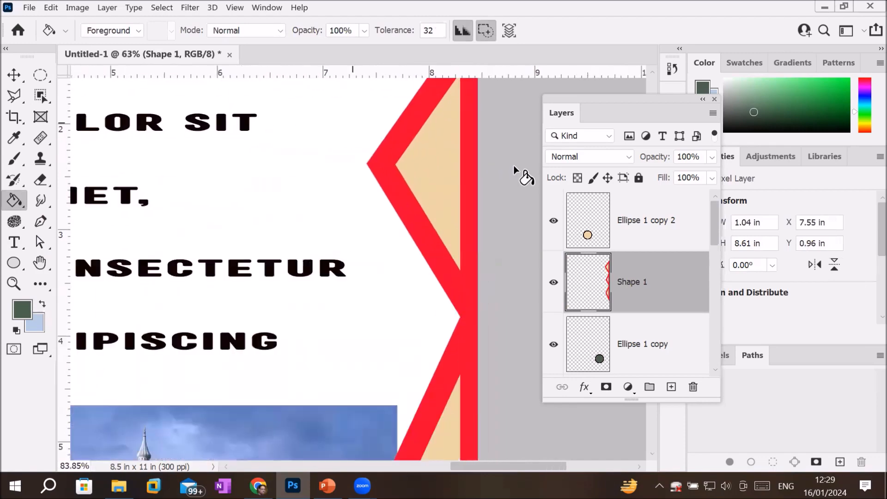
pyautogui.click(422, 164)
pyautogui.scroll(-8, 470, 240)
pyautogui.scroll(6, 474, 345)
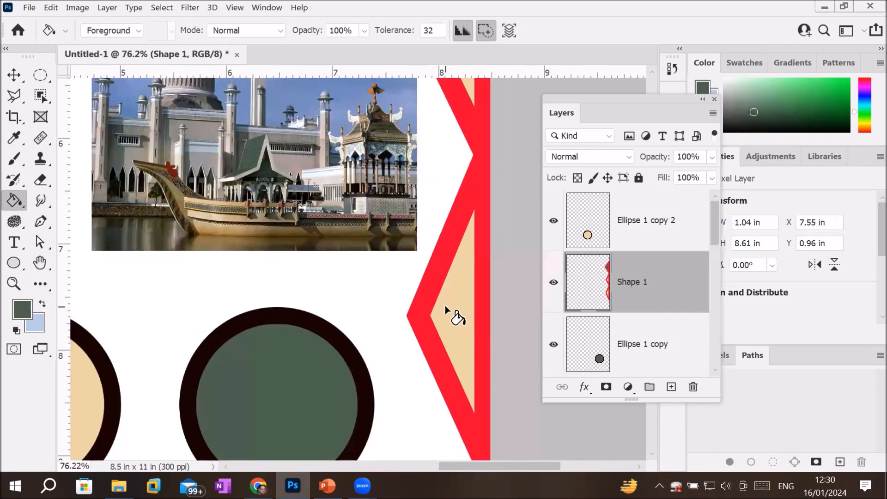
pyautogui.click(445, 306)
pyautogui.scroll(-3, 463, 348)
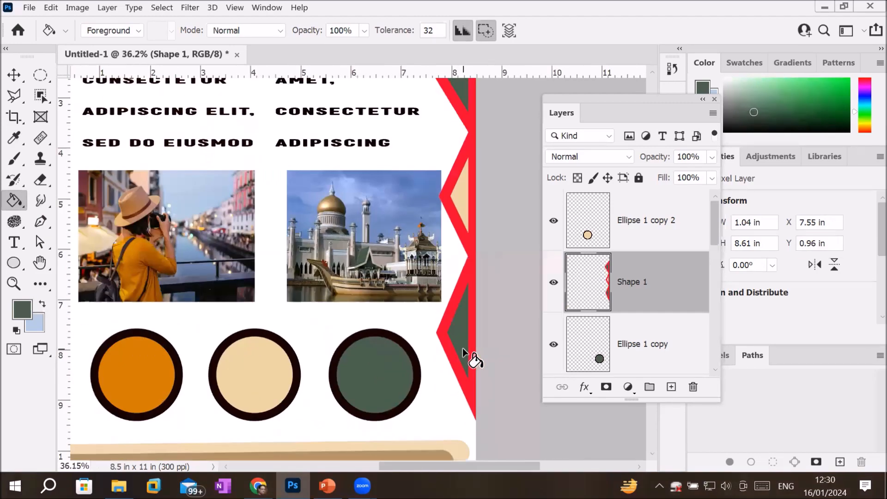
# - Recolour the zigzag's red outline with the dark green foreground colour
pyautogui.scroll(-1, 463, 348)
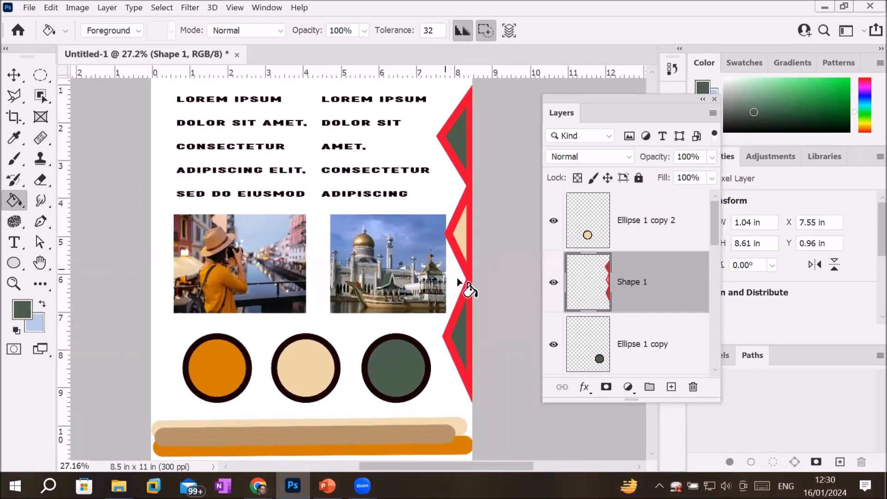
pyautogui.scroll(6, 458, 278)
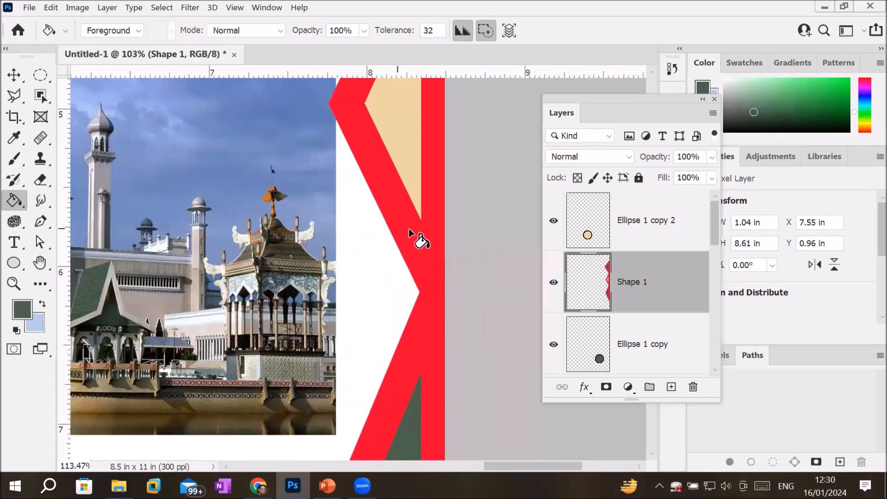
pyautogui.click(405, 234)
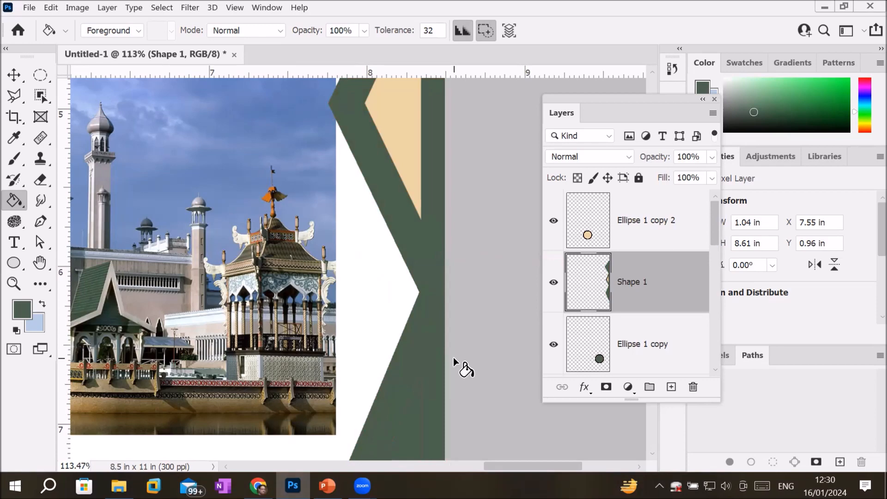
pyautogui.scroll(-5, 454, 360)
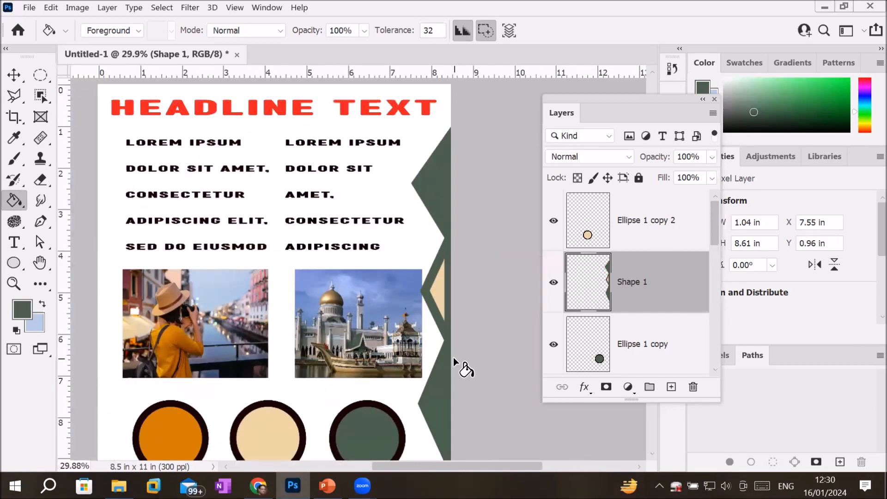
pyautogui.scroll(3, 435, 211)
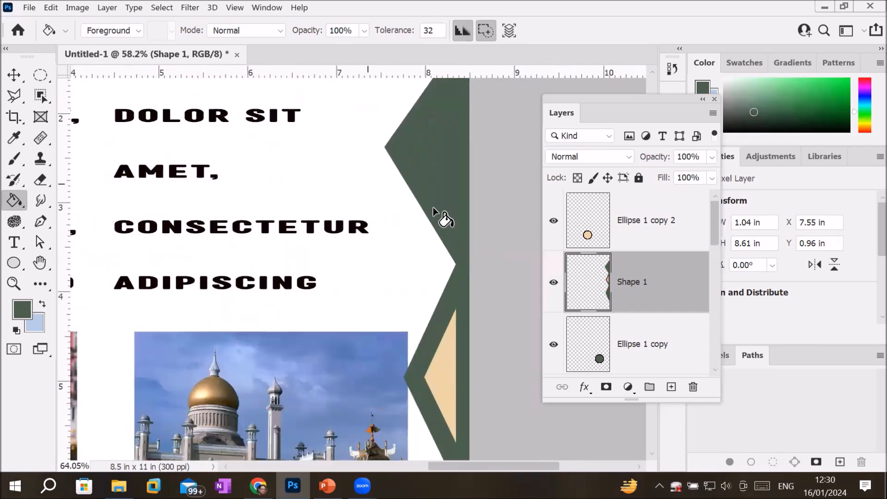
pyautogui.scroll(1, 434, 207)
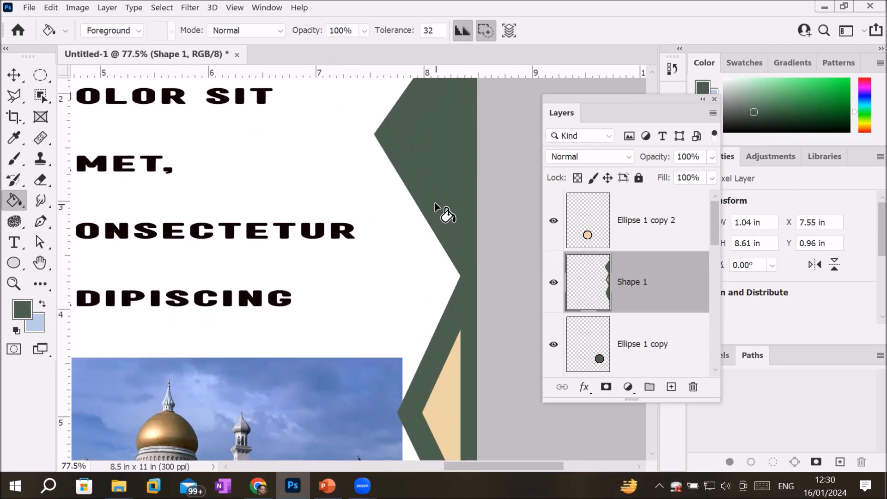
# - Make Ellipse 1 the active layer and fill the outer ring of the orange circle with dark green
pyautogui.scroll(-5, 434, 202)
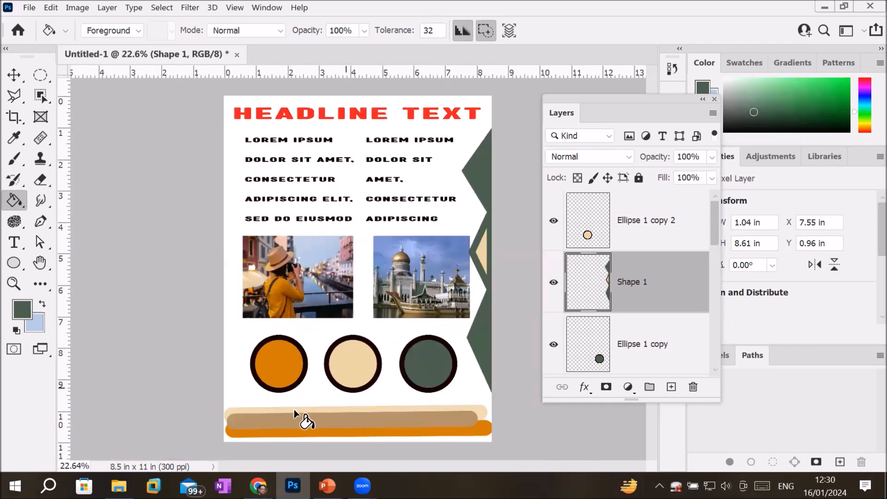
pyautogui.scroll(5, 252, 384)
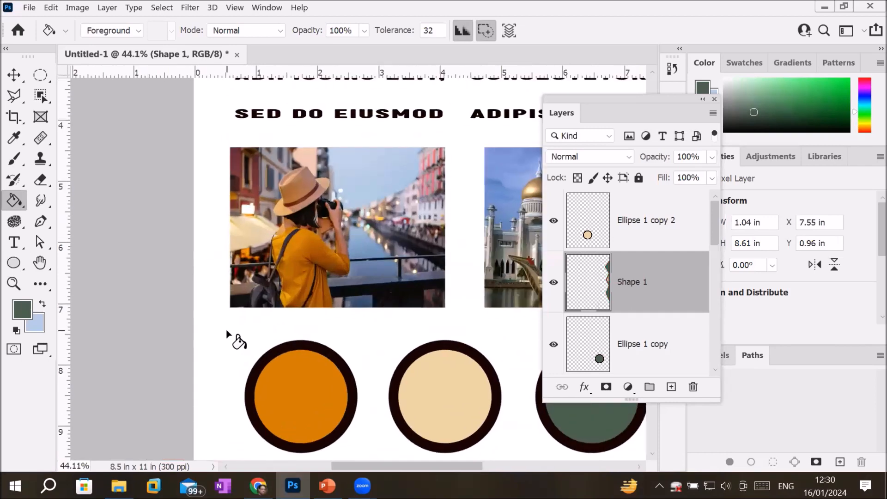
pyautogui.scroll(1, 238, 339)
pyautogui.scroll(6, 310, 358)
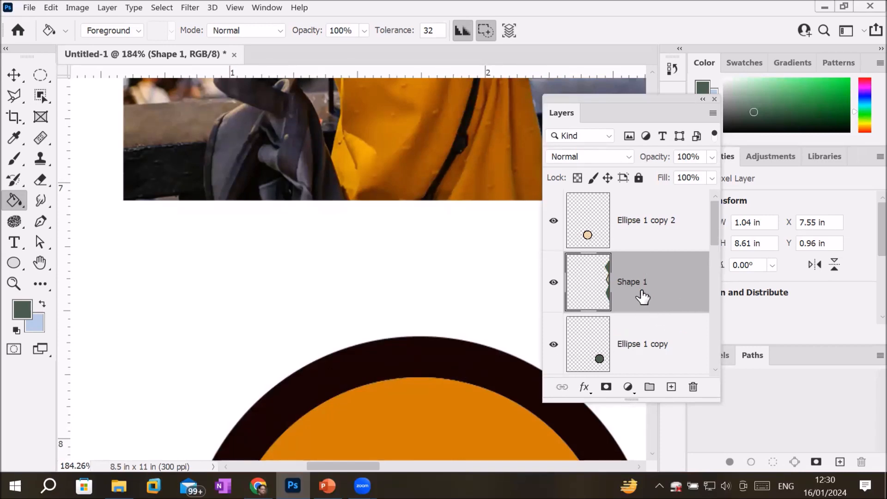
pyautogui.moveTo(716, 237); pyautogui.dragTo(713, 270)
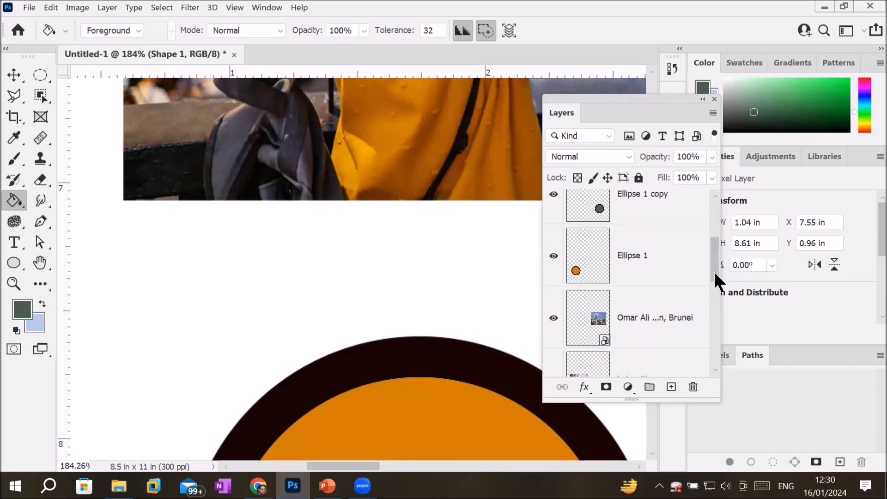
pyautogui.click(593, 278)
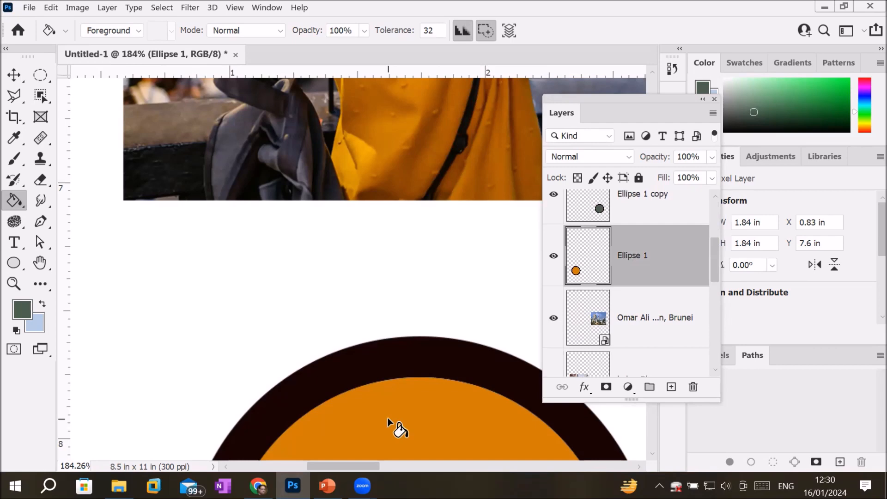
pyautogui.click(374, 353)
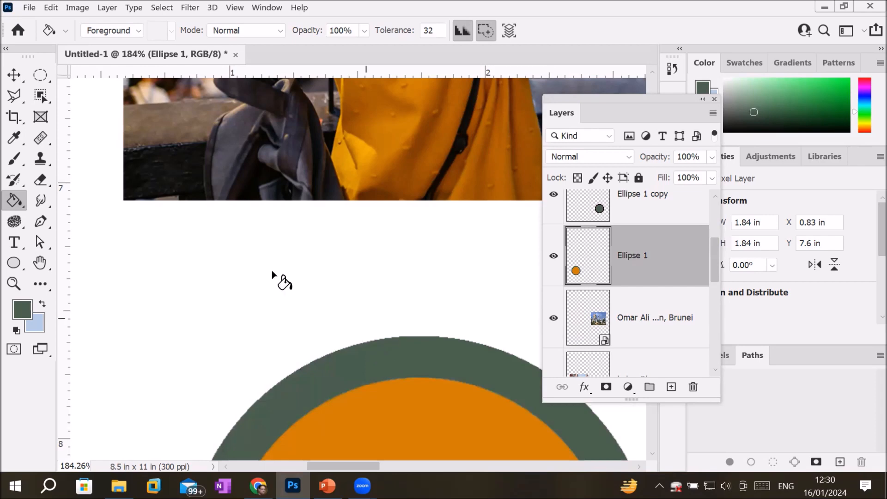
# - Sample a brown from the ledge beside the backpack in the canal photo and fill the orange circle's ring with it
pyautogui.click(14, 138)
pyautogui.click(195, 117)
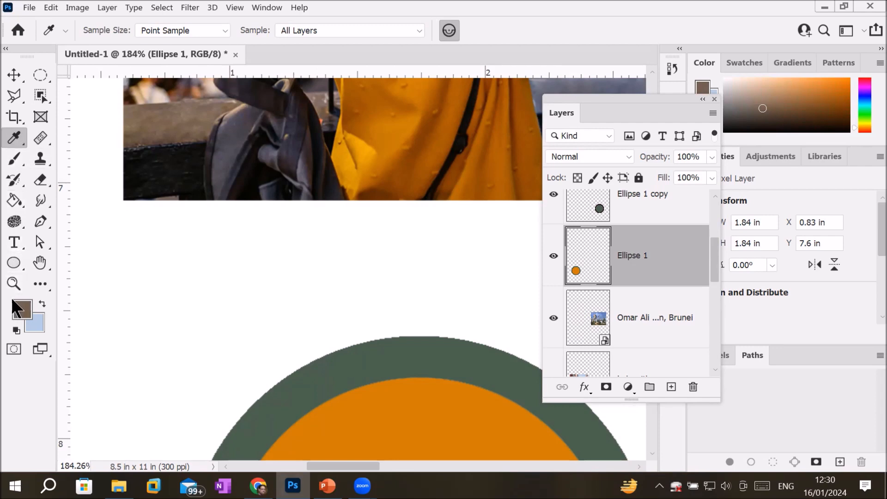
pyautogui.click(14, 201)
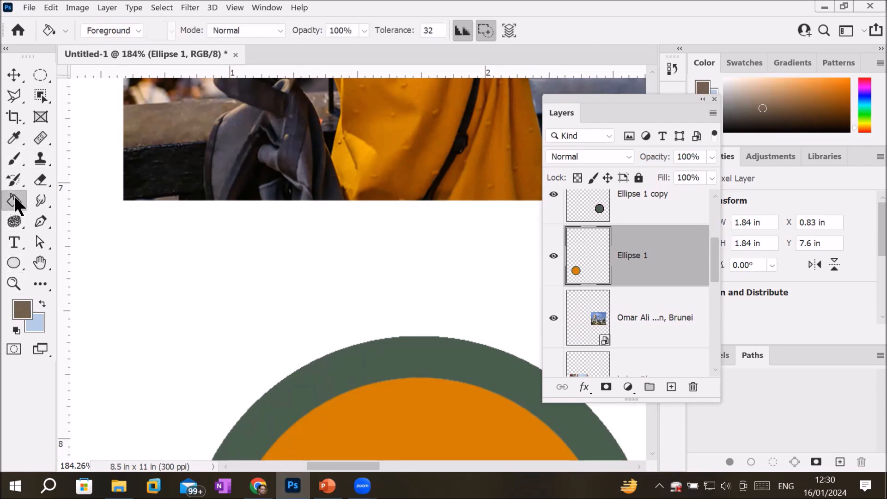
pyautogui.click(321, 379)
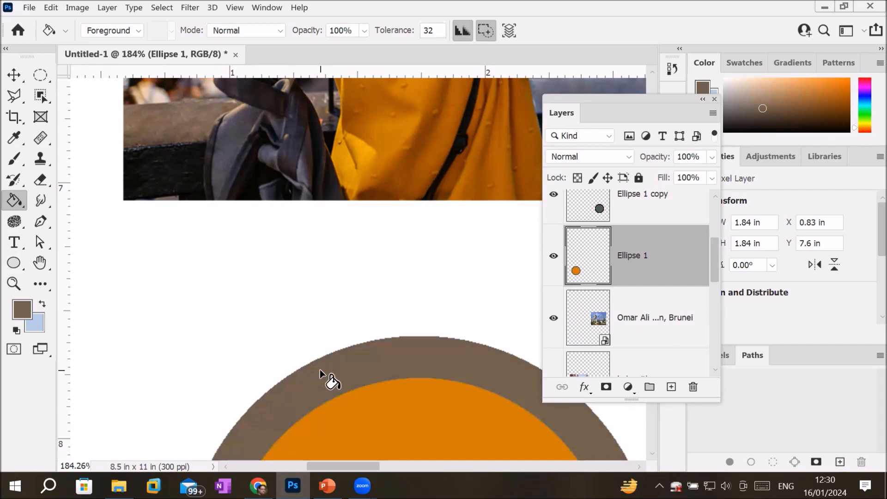
# - Sample a near-black from the backpack in the canal photo and fill the orange circle's ring with it
pyautogui.click(13, 138)
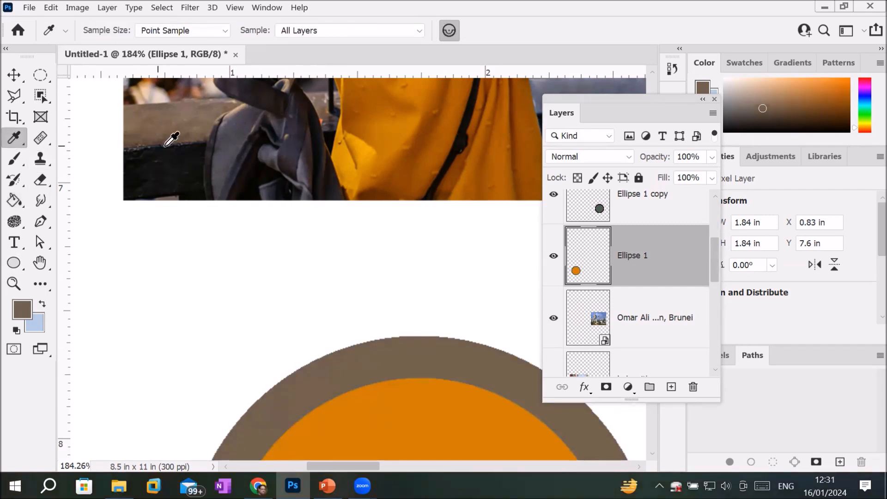
pyautogui.click(253, 136)
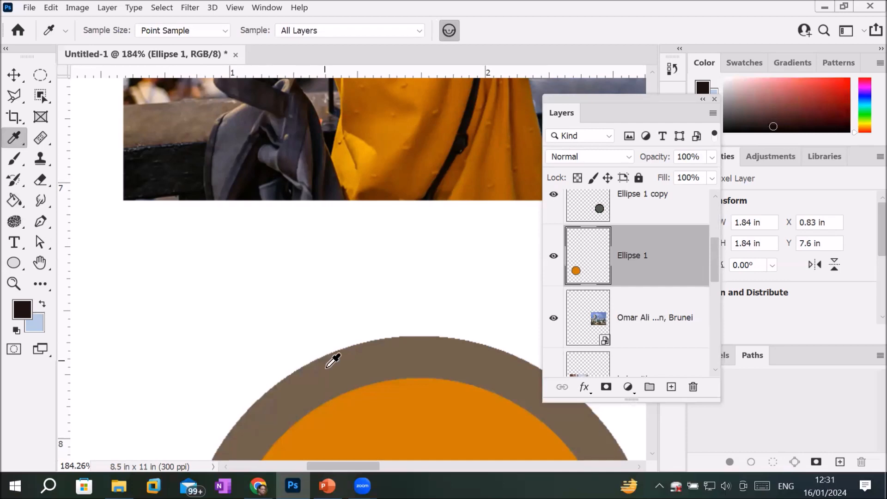
pyautogui.click(16, 207)
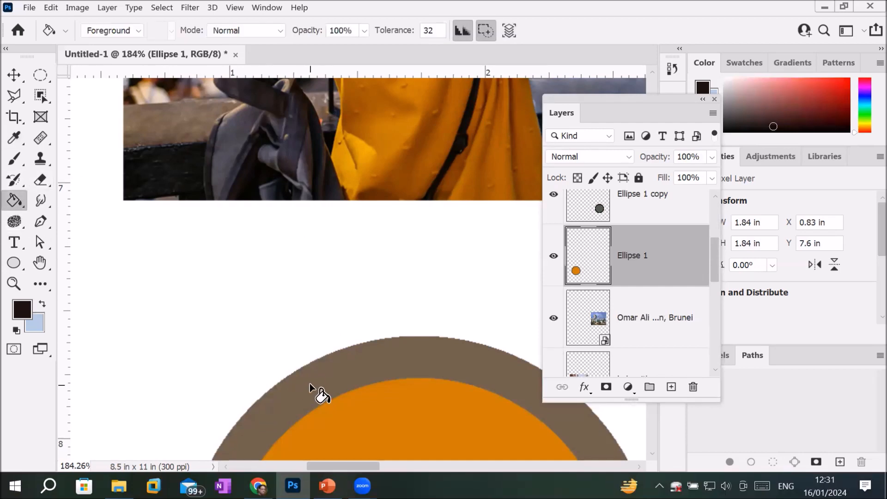
pyautogui.click(308, 376)
pyautogui.scroll(-3, 379, 374)
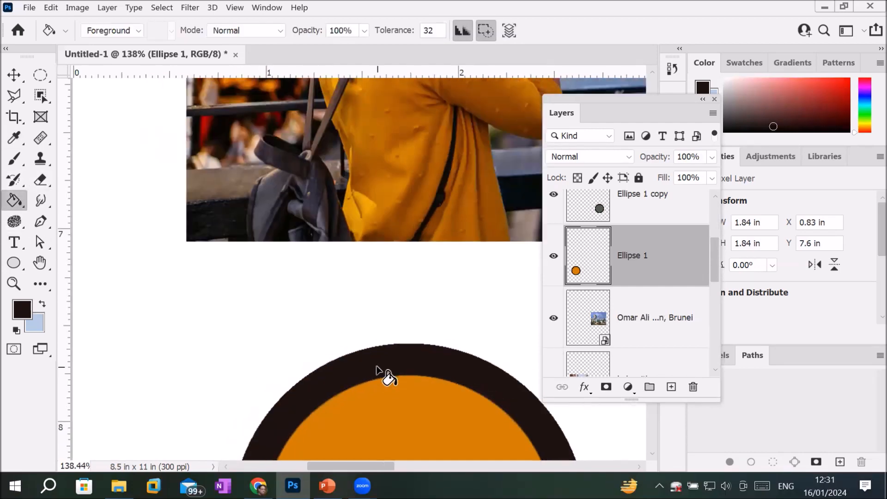
pyautogui.scroll(-6, 420, 398)
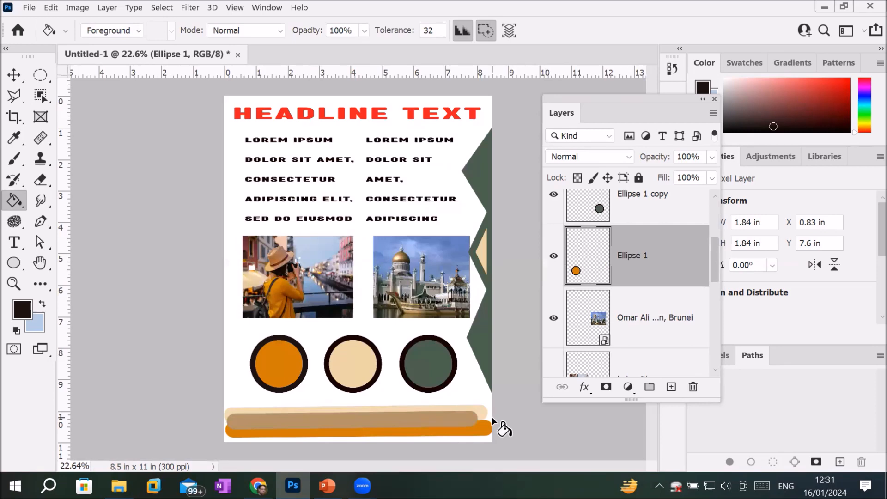
# - Switch to the Eyedropper tool and review its layer sampling options and the related tools grouped with it
pyautogui.click(13, 156)
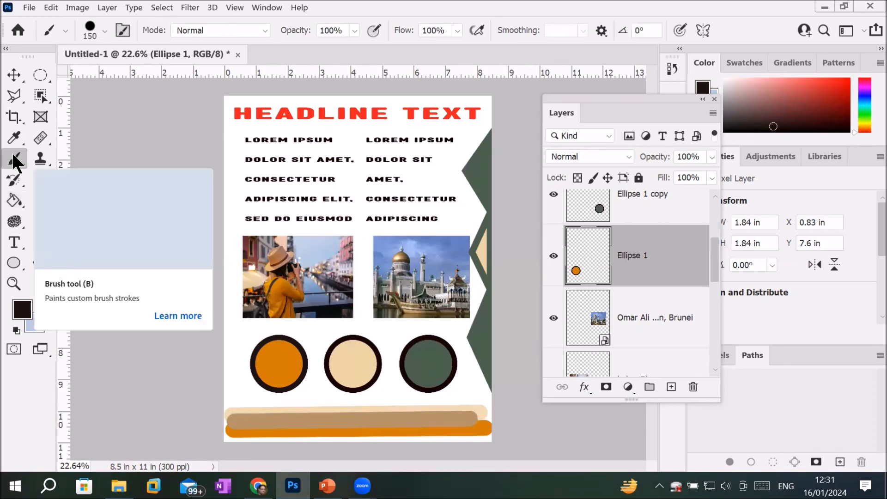
pyautogui.rightClick(13, 156)
pyautogui.click(13, 139)
pyautogui.rightClick(13, 139)
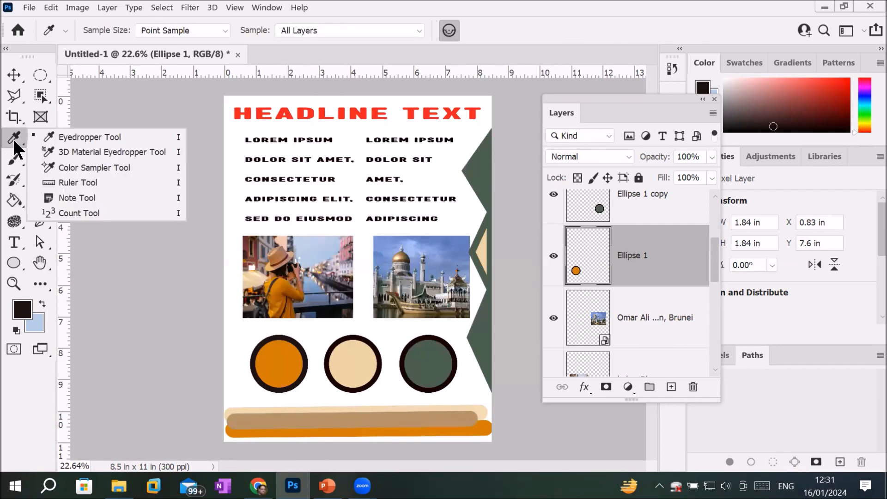
pyautogui.click(90, 137)
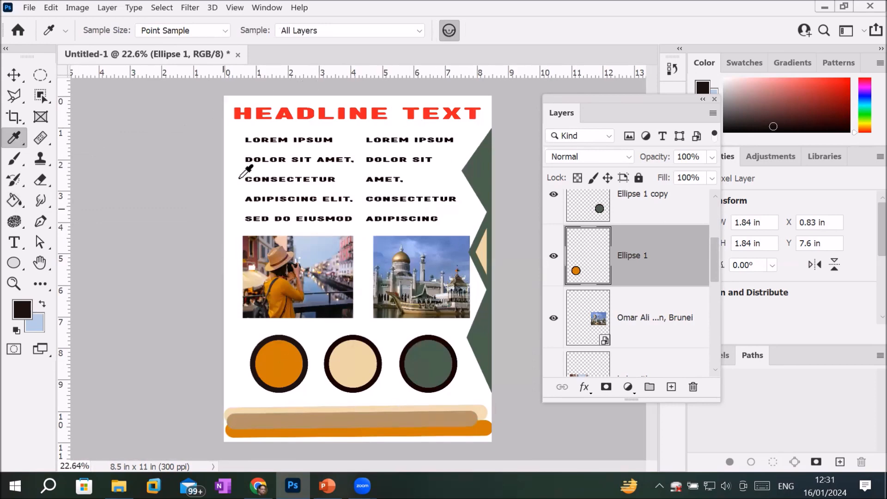
pyautogui.click(349, 30)
pyautogui.click(348, 30)
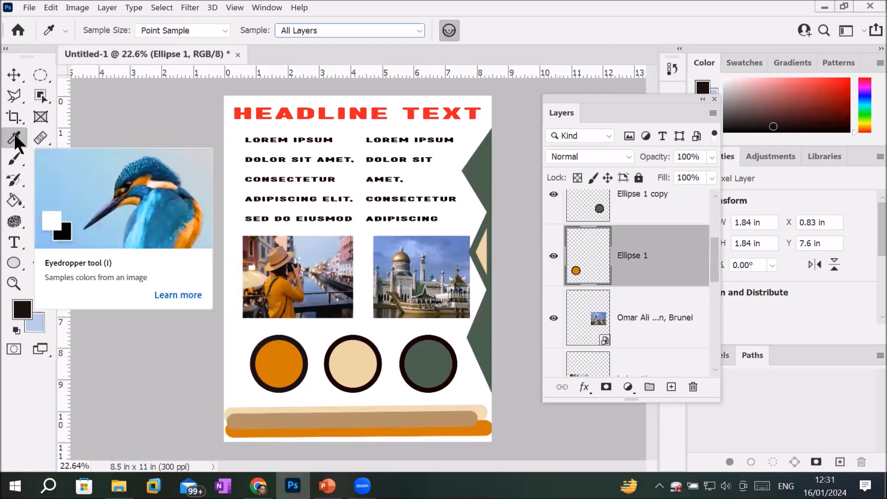
pyautogui.rightClick(14, 135)
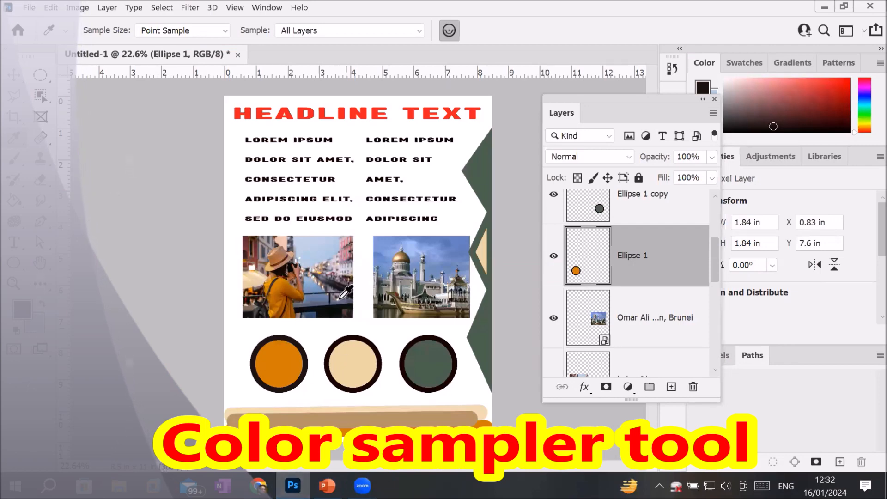
# - Place a Color Sampler point on the pale blue sky beside the camera in the canal photo and view its colour mode options
pyautogui.scroll(3, 335, 203)
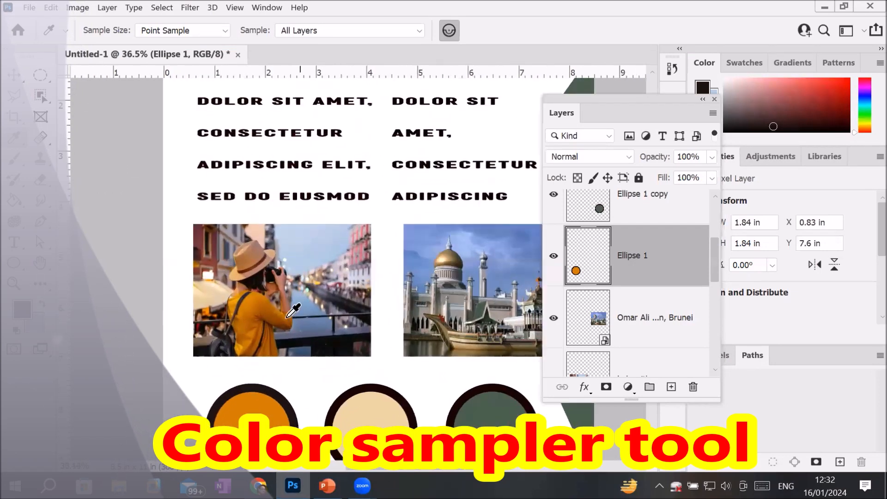
pyautogui.scroll(5, 293, 310)
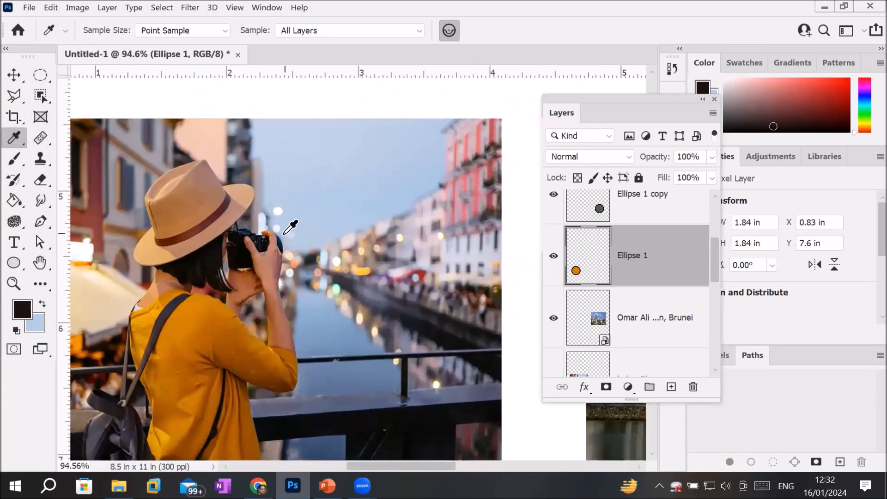
pyautogui.scroll(6, 291, 228)
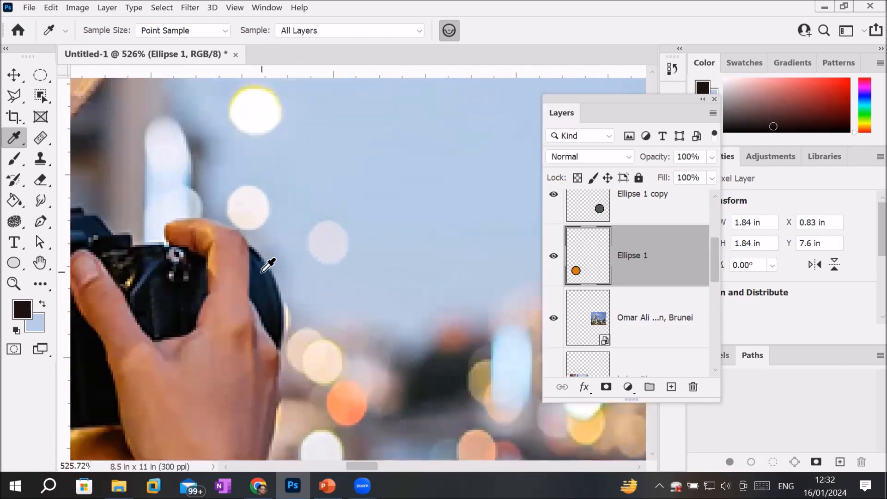
pyautogui.rightClick(8, 143)
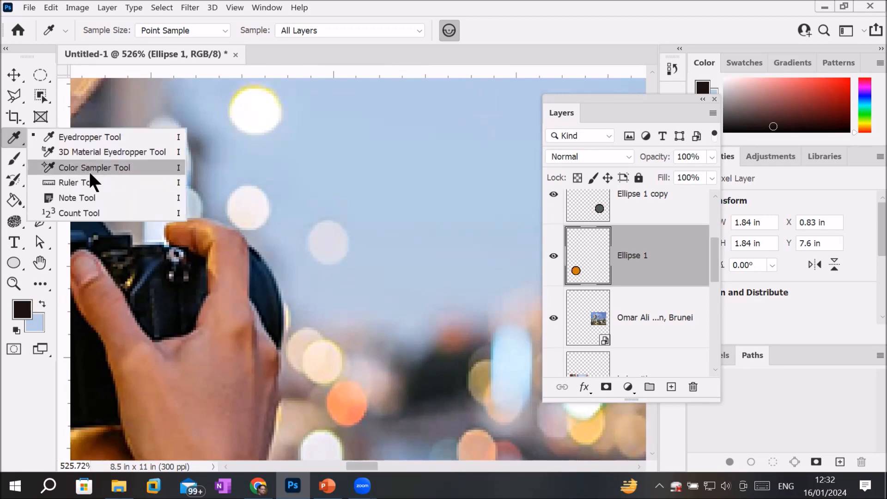
pyautogui.click(123, 167)
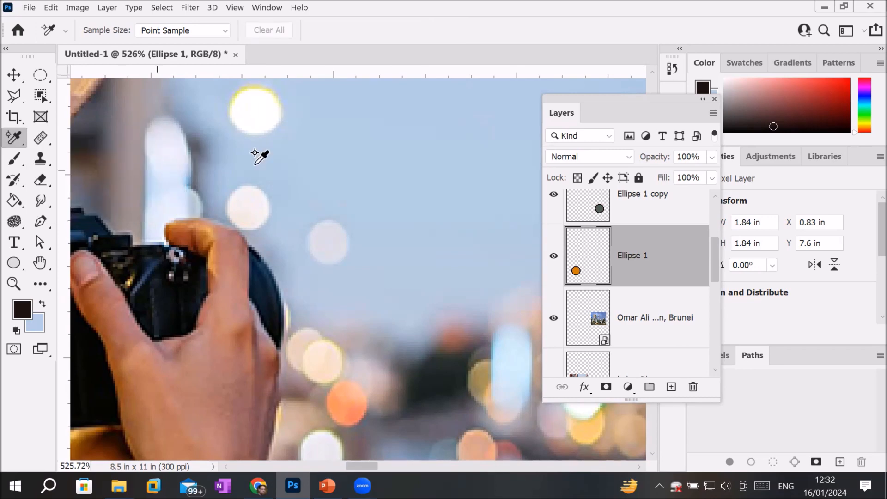
pyautogui.click(333, 148)
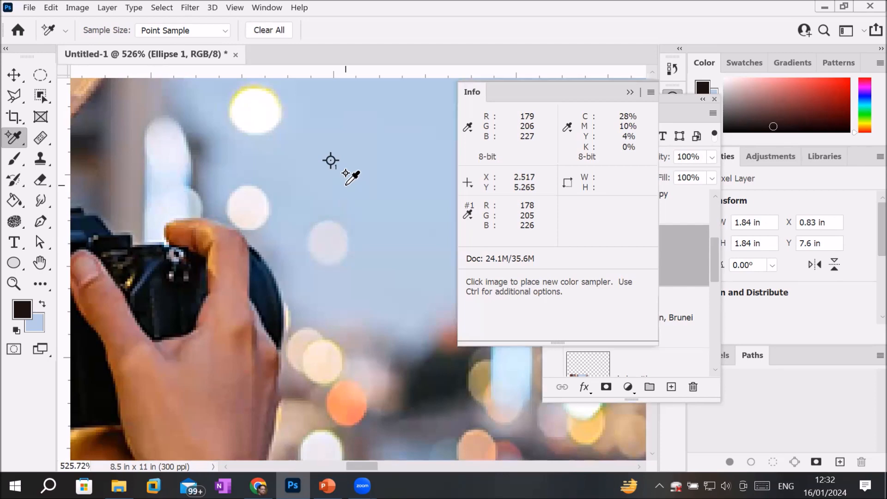
pyautogui.click(469, 219)
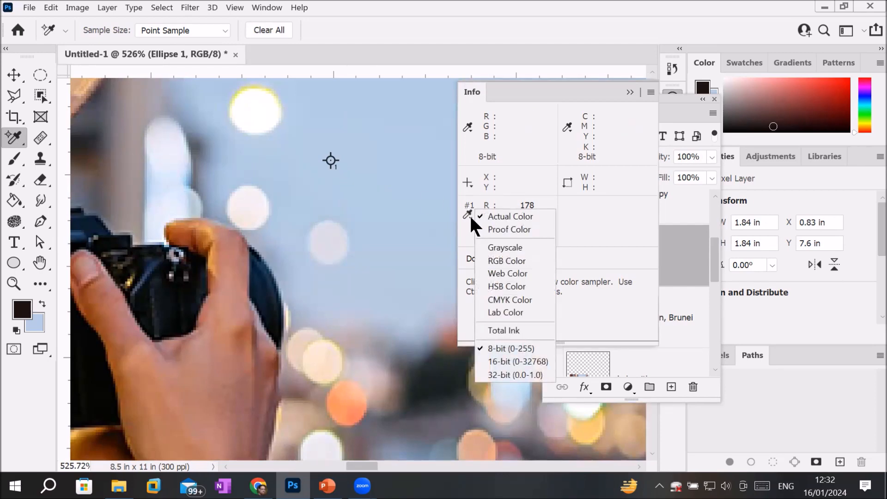
pyautogui.click(470, 218)
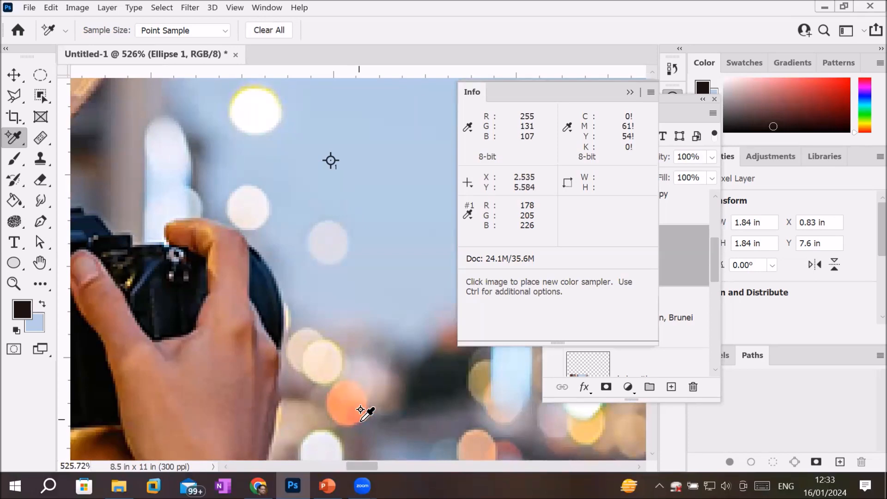
# - Place a second colour sampler on the blurred orange light near the photographer's hand in the canal photo
pyautogui.scroll(3, 362, 410)
pyautogui.scroll(5, 360, 423)
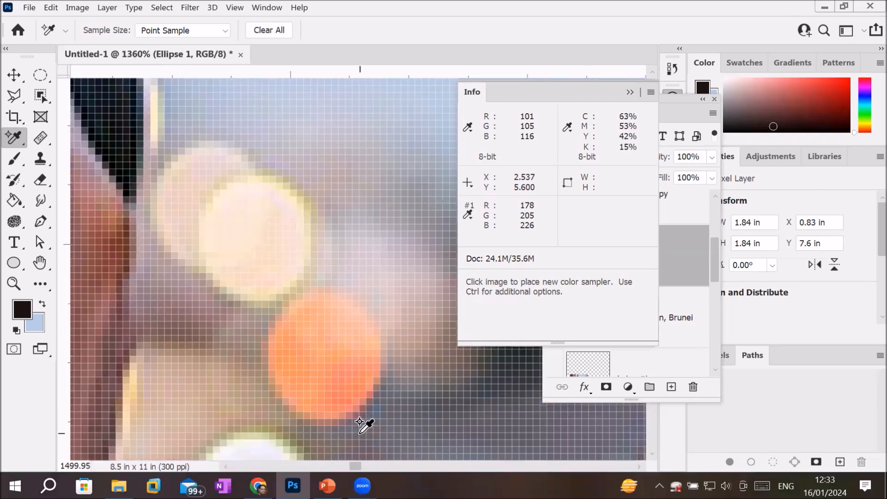
pyautogui.click(334, 327)
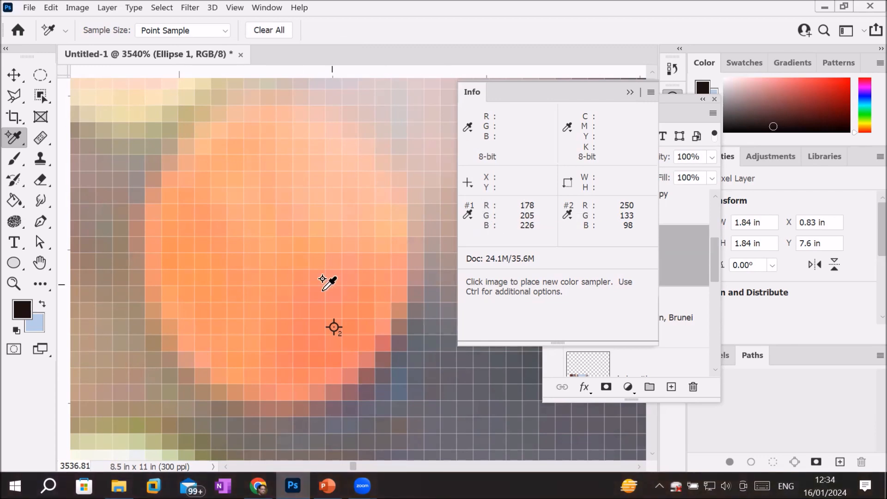
# - Place a third colour sampler on the shaded side of the golden dome in the mosque photo
pyautogui.scroll(-5, 326, 280)
pyautogui.scroll(-8, 323, 282)
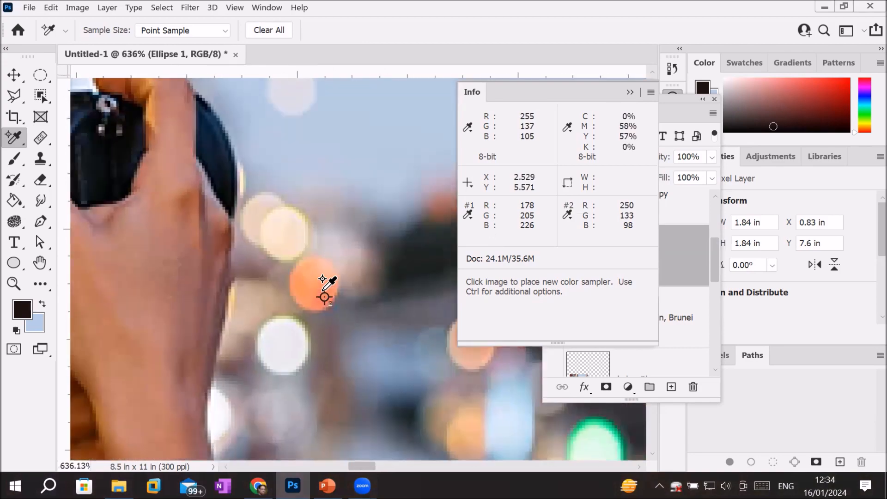
pyautogui.scroll(-7, 326, 289)
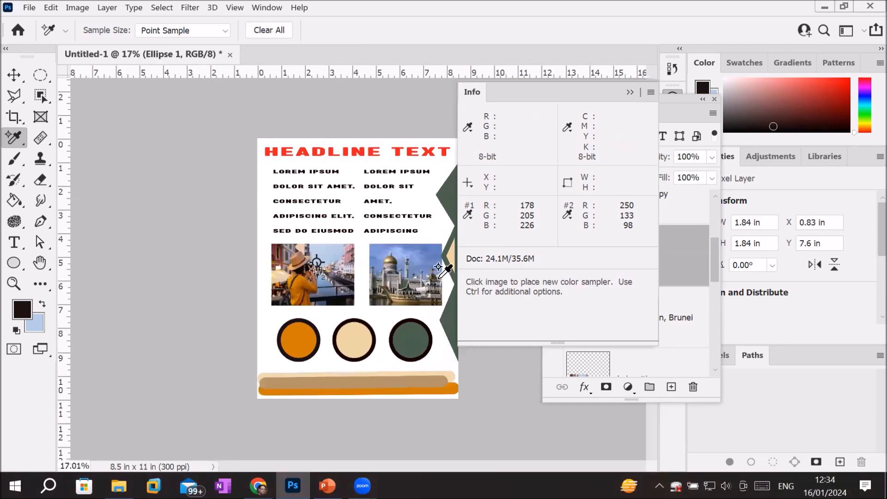
pyautogui.scroll(3, 426, 240)
pyautogui.scroll(5, 426, 240)
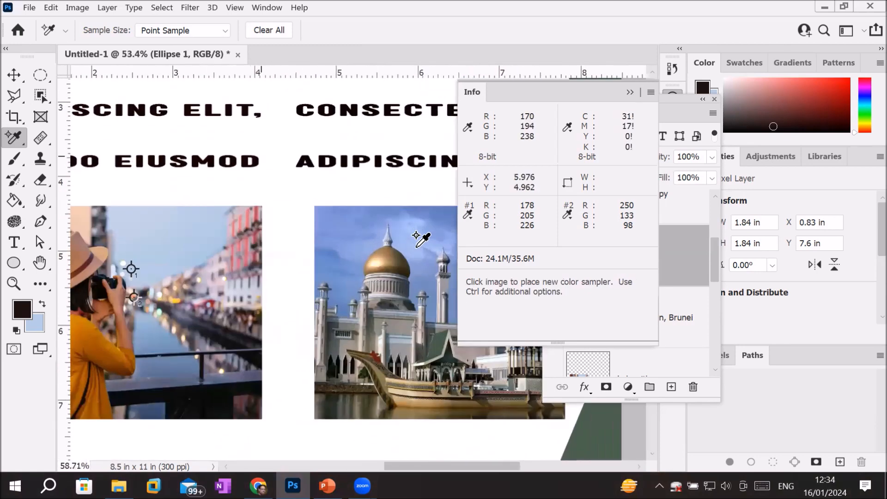
pyautogui.scroll(6, 380, 282)
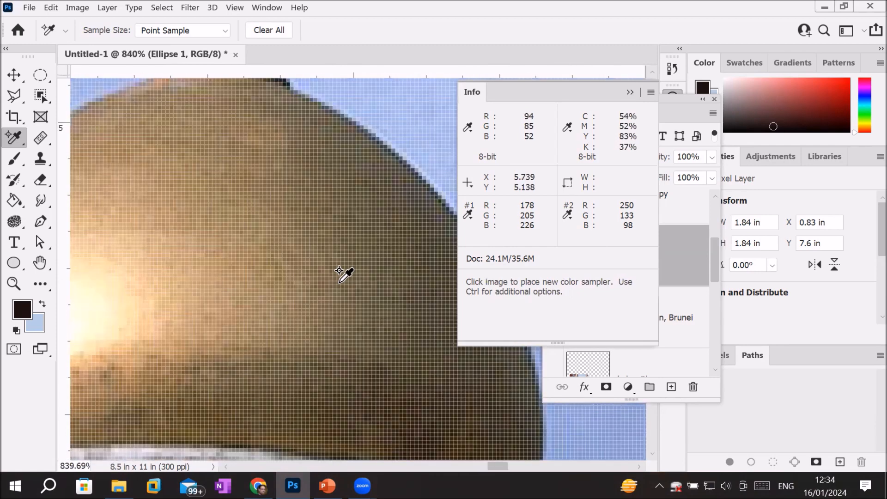
pyautogui.scroll(4, 339, 271)
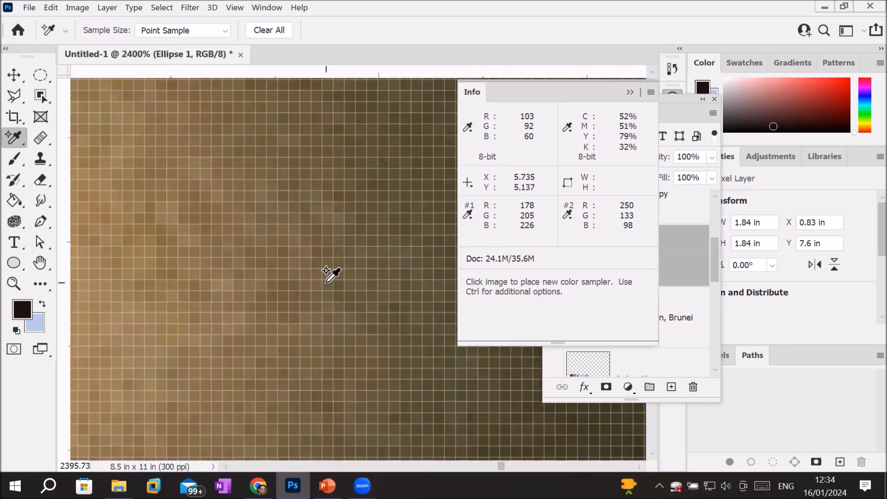
pyautogui.click(327, 285)
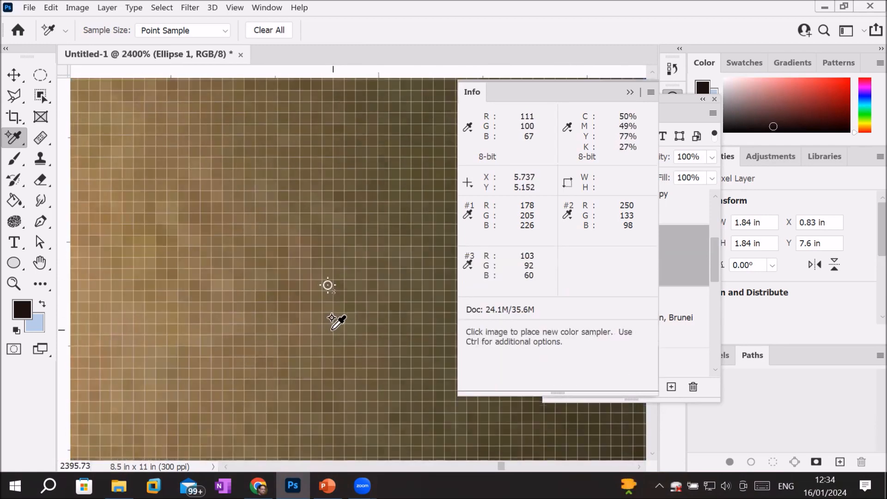
# - Inspect the sampled dome pixel up close and locate the option that shows or hides the Info panel
pyautogui.scroll(4, 332, 319)
pyautogui.scroll(4, 314, 284)
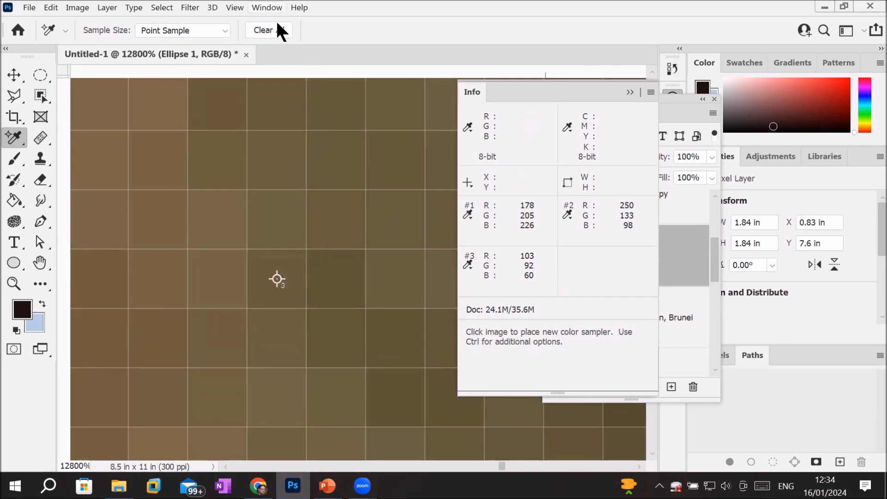
pyautogui.hotkey('alt', 'w')
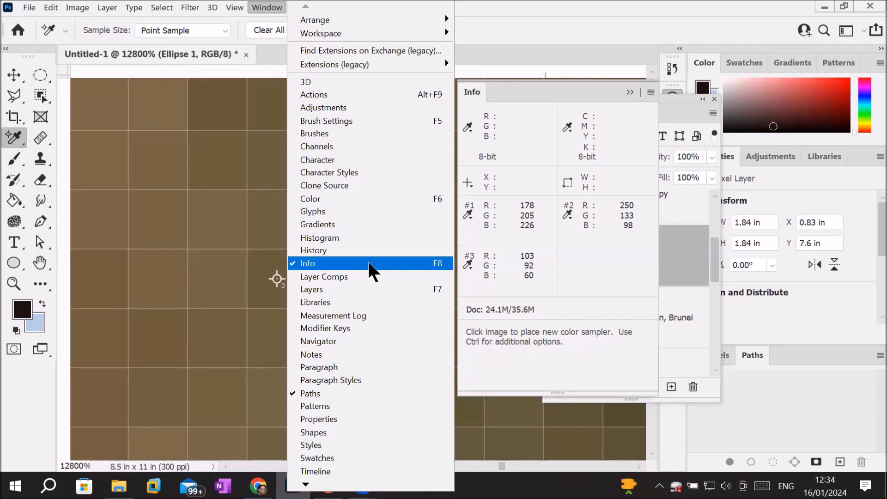
pyautogui.click(18, 135)
# - Place four more colour samplers on neighbouring gold and pale pink pixels at the tip of the dome's spire
pyautogui.scroll(-6, 199, 243)
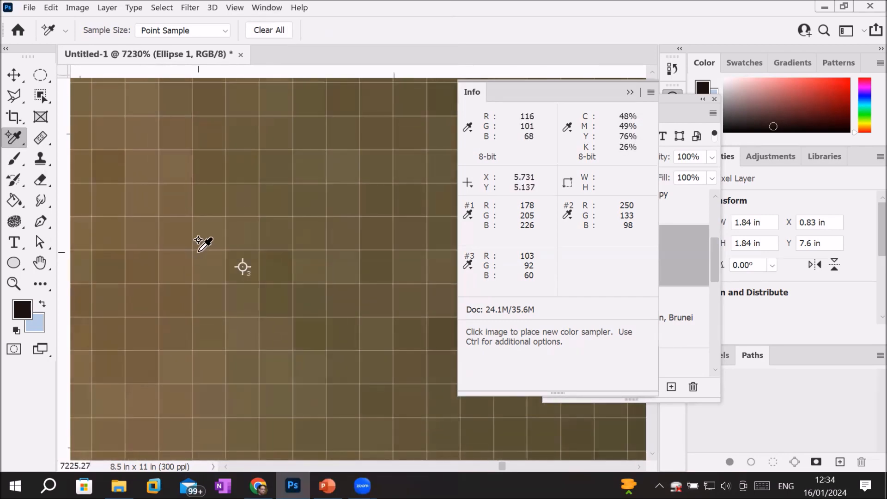
pyautogui.scroll(-8, 202, 244)
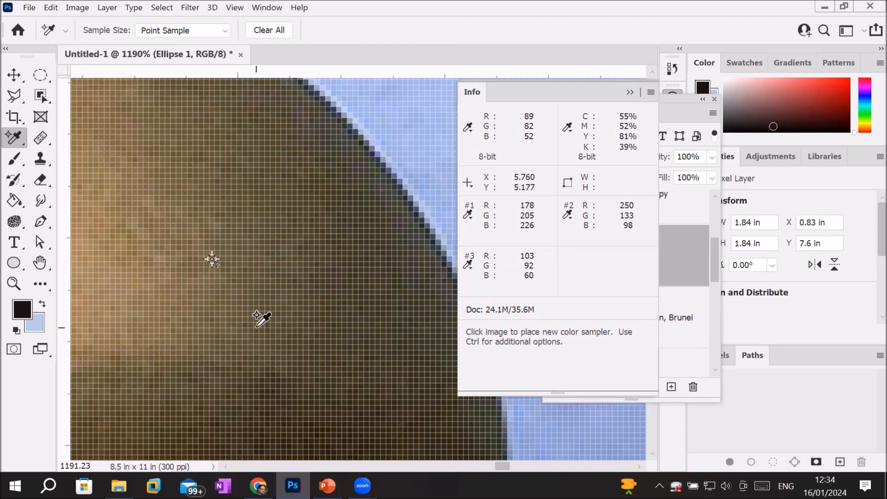
pyautogui.scroll(-2, 261, 319)
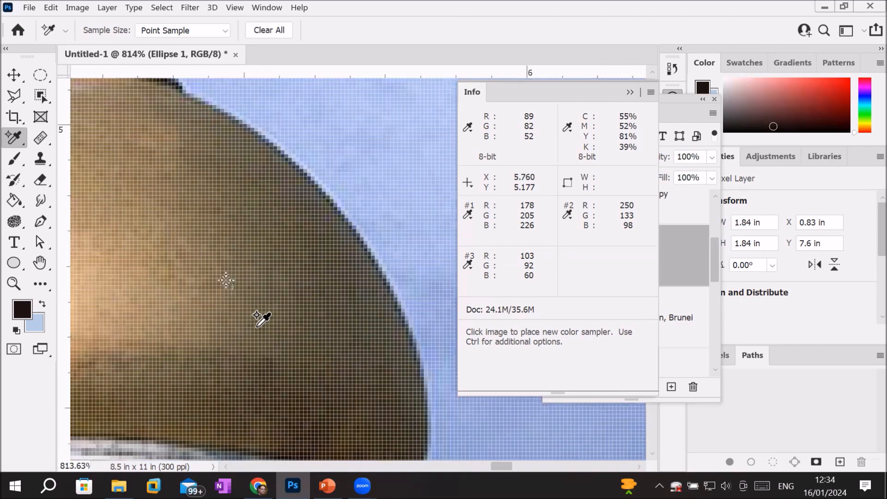
pyautogui.scroll(-6, 262, 319)
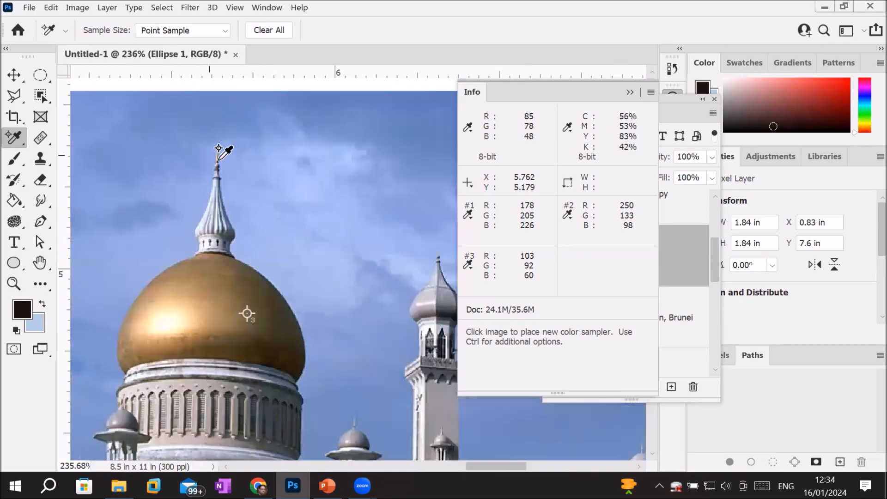
pyautogui.scroll(5, 208, 139)
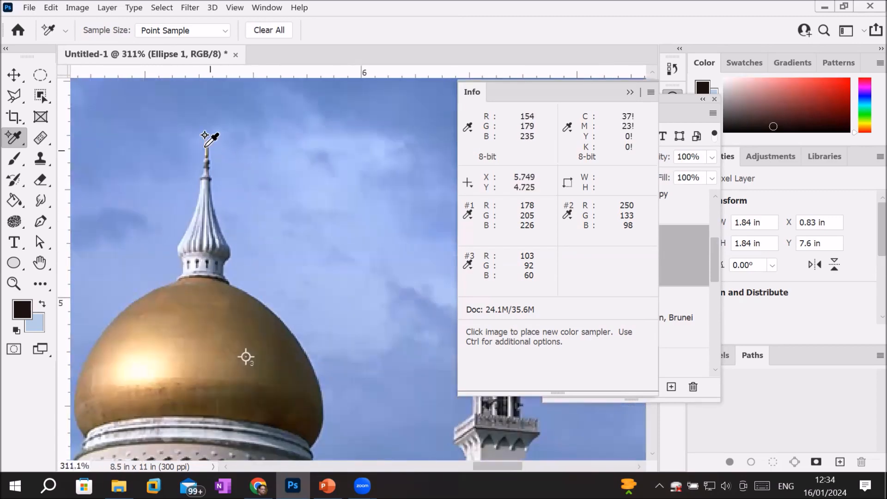
pyautogui.scroll(8, 220, 142)
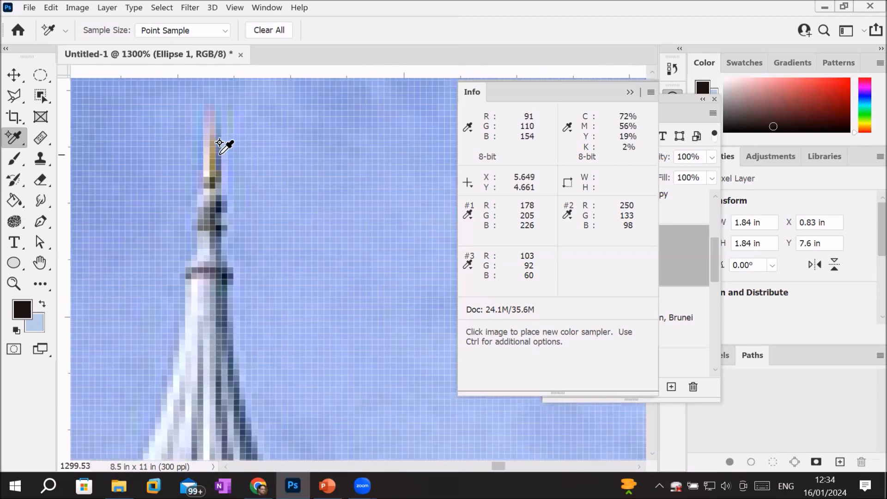
pyautogui.scroll(2, 219, 142)
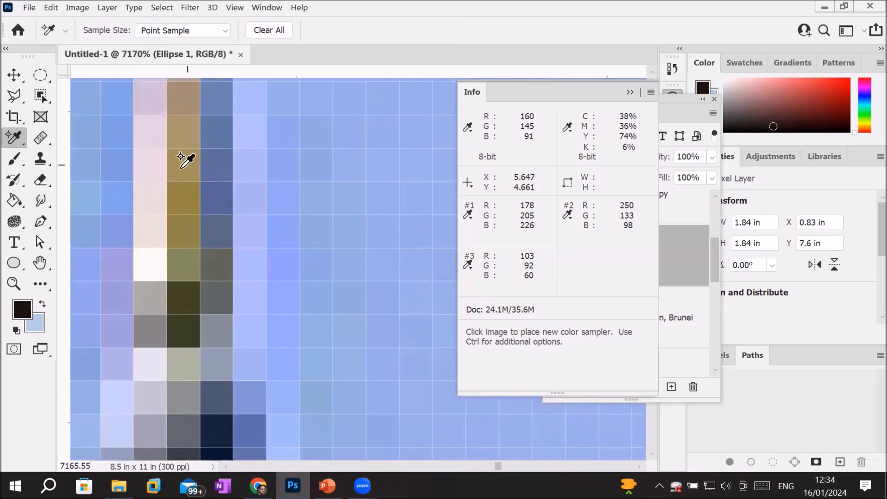
pyautogui.click(183, 165)
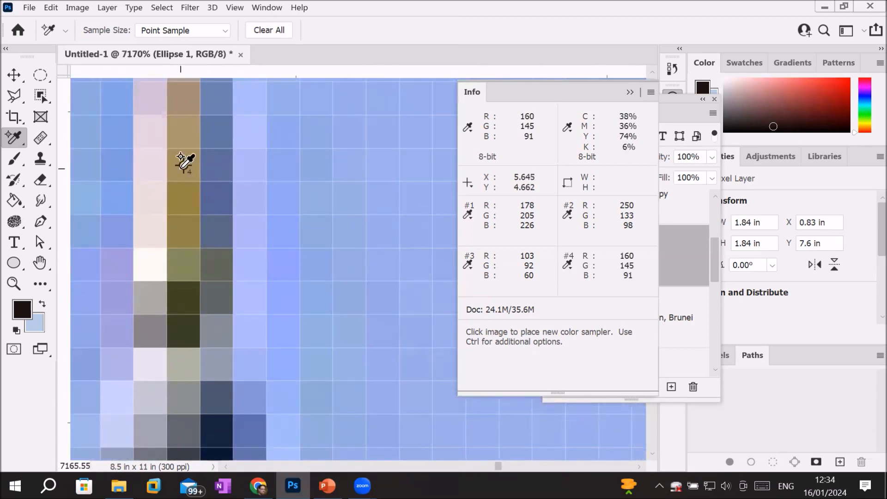
pyautogui.click(152, 164)
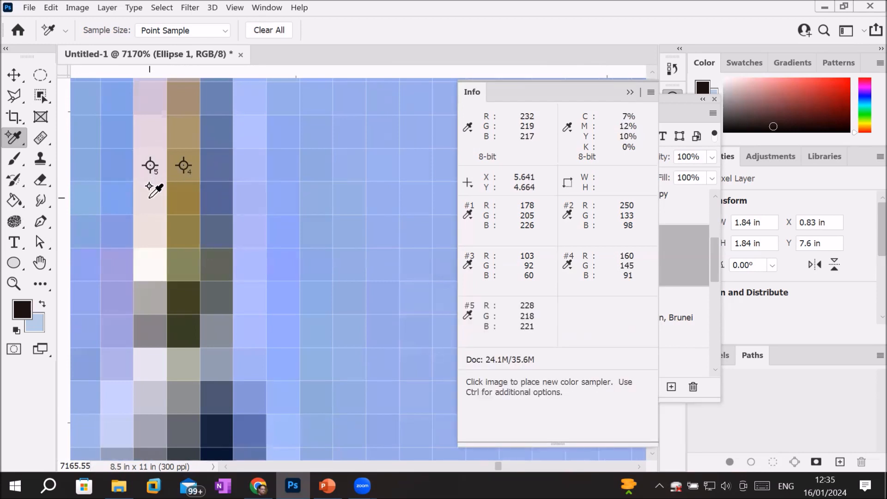
pyautogui.click(183, 198)
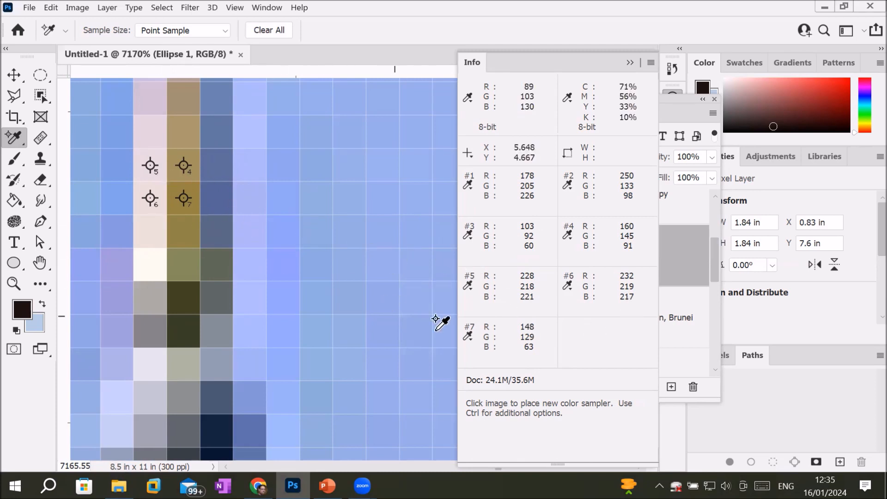
pyautogui.scroll(-8, 280, 292)
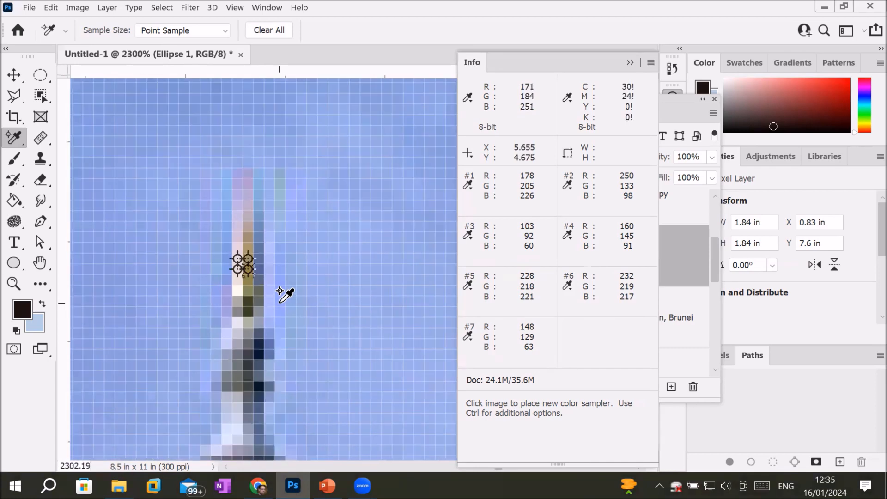
pyautogui.scroll(-8, 280, 291)
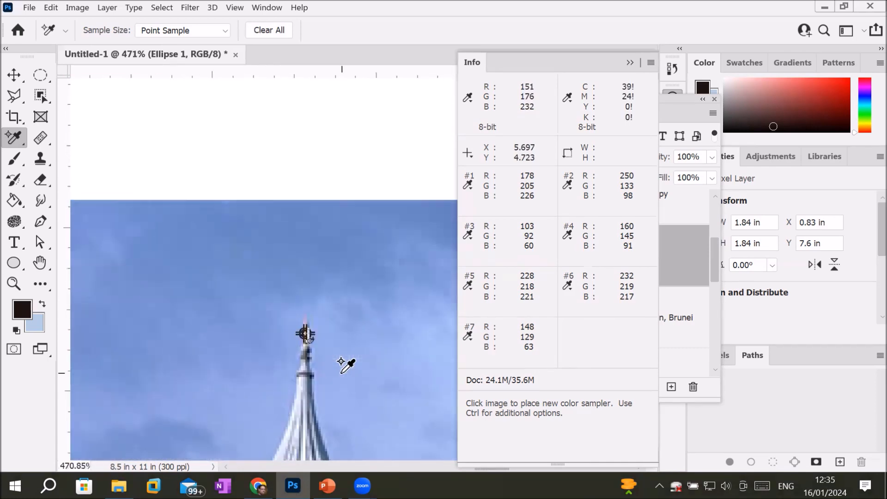
# - Place an eighth colour sampler on the orange fill of the circle below the canal photo
pyautogui.scroll(-7, 354, 379)
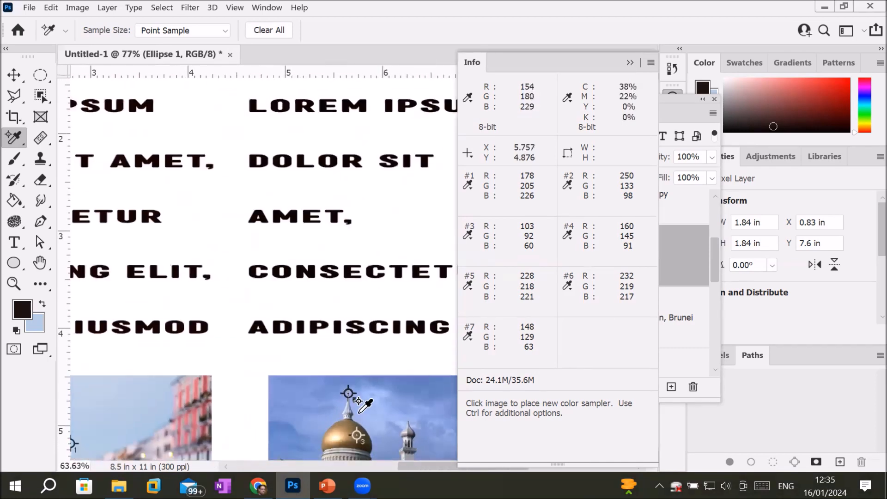
pyautogui.scroll(-3, 361, 410)
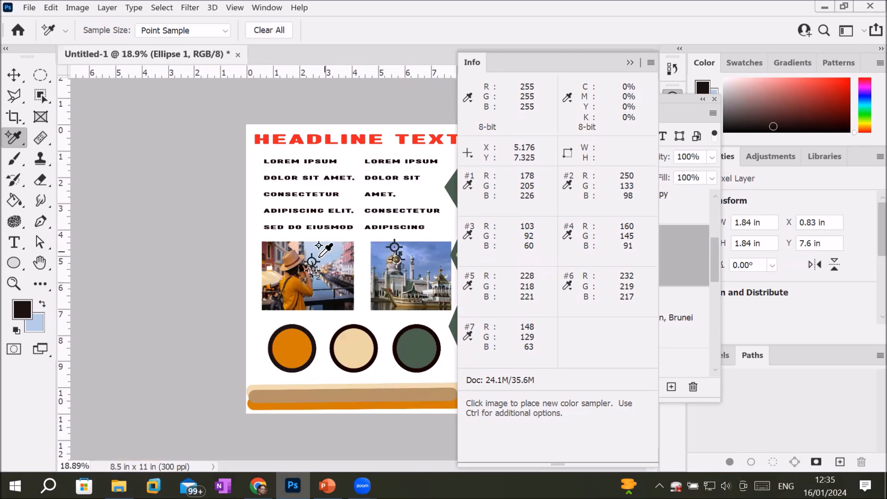
pyautogui.scroll(1, 296, 358)
pyautogui.scroll(4, 295, 356)
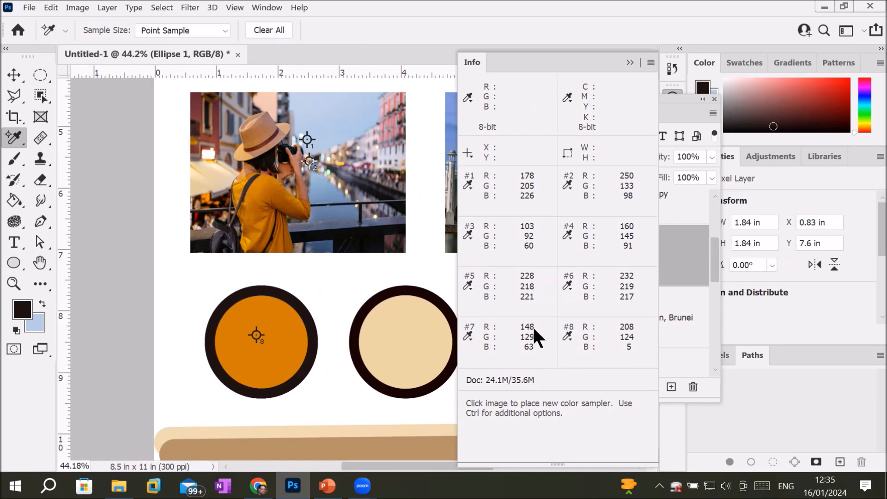
# - Create an 8.5 x 11 inch Letter document at 300 ppi in CMYK Color mode and place a colour sampler on its blank page
pyautogui.click(29, 8)
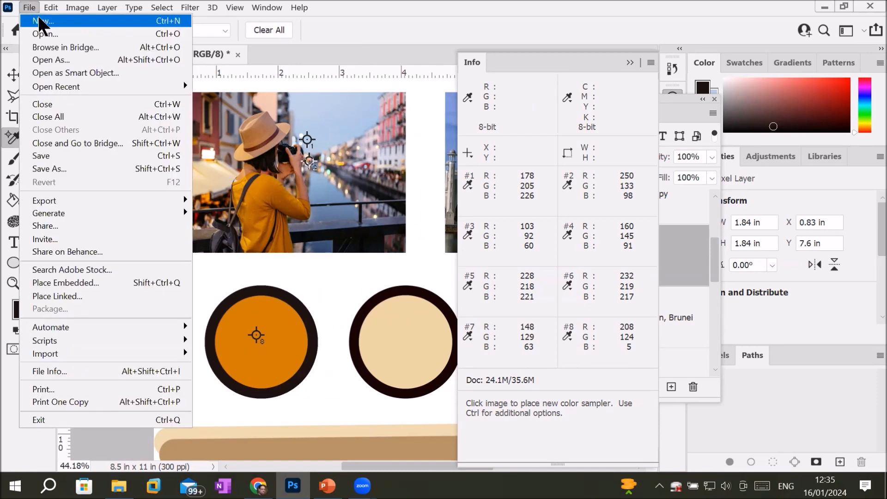
pyautogui.click(38, 17)
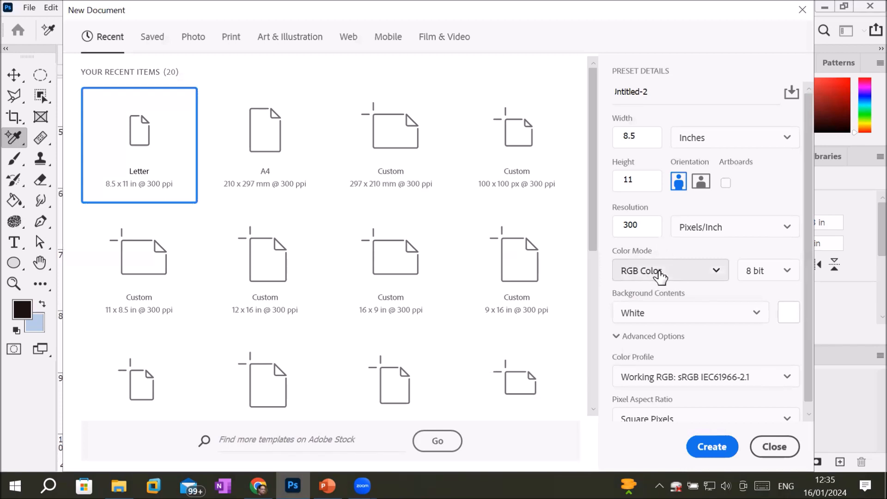
pyautogui.click(660, 276)
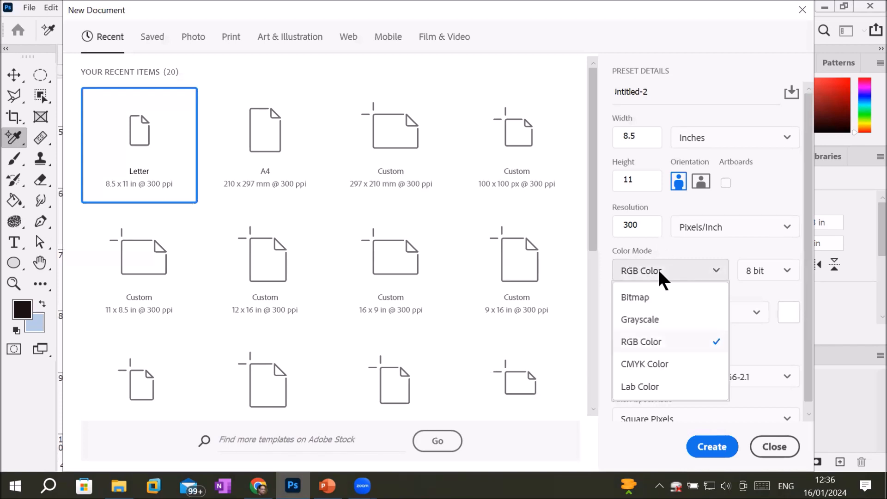
pyautogui.click(646, 365)
pyautogui.click(712, 447)
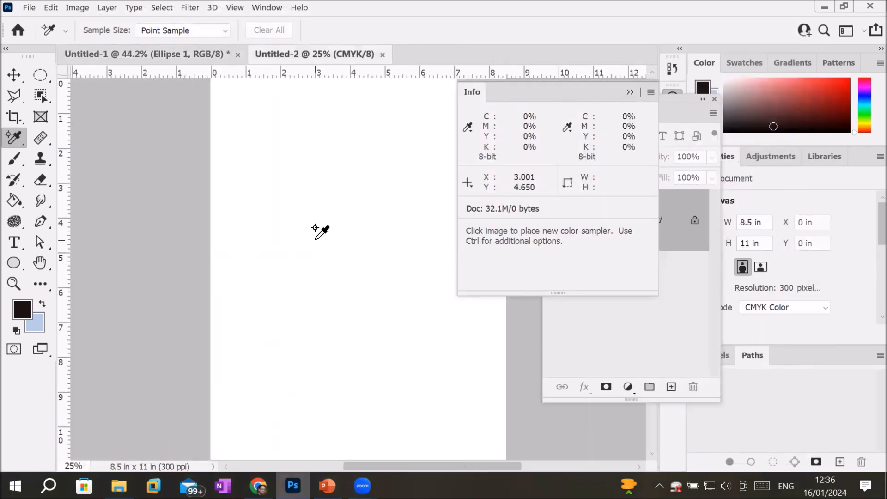
pyautogui.click(315, 239)
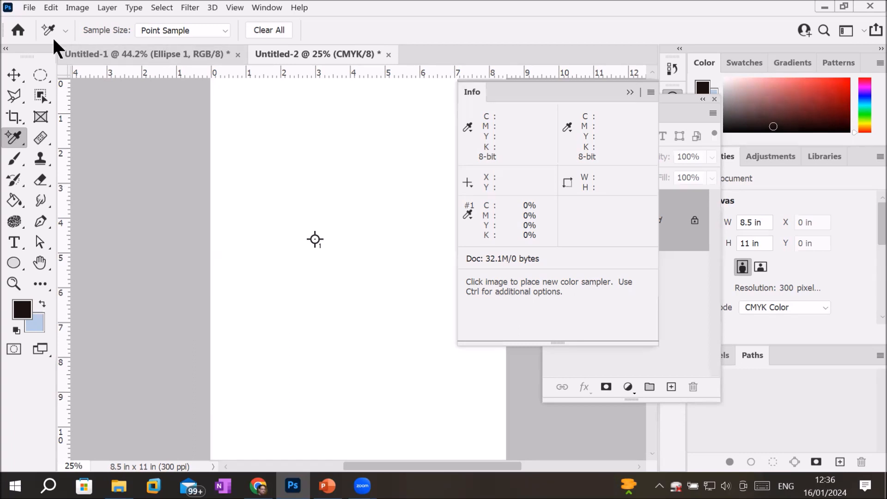
# - Embed the image Home- (1).jpg in the new CMYK document at its default placement
pyautogui.click(29, 6)
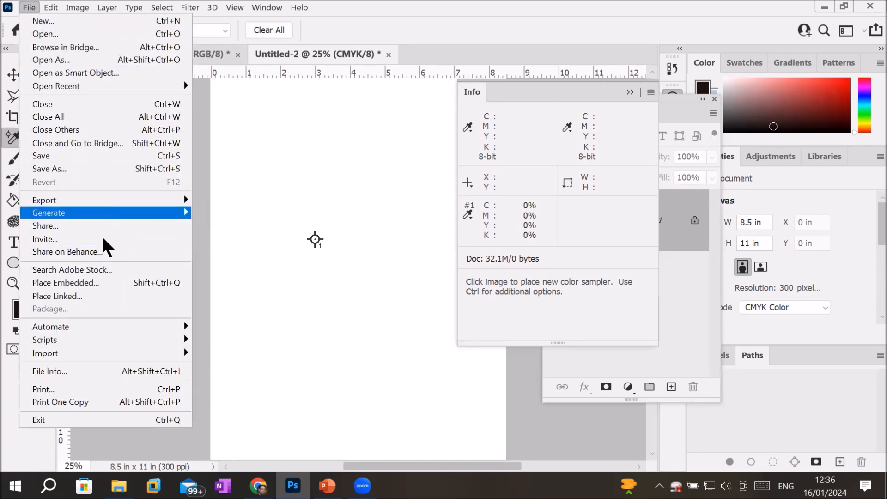
pyautogui.click(99, 282)
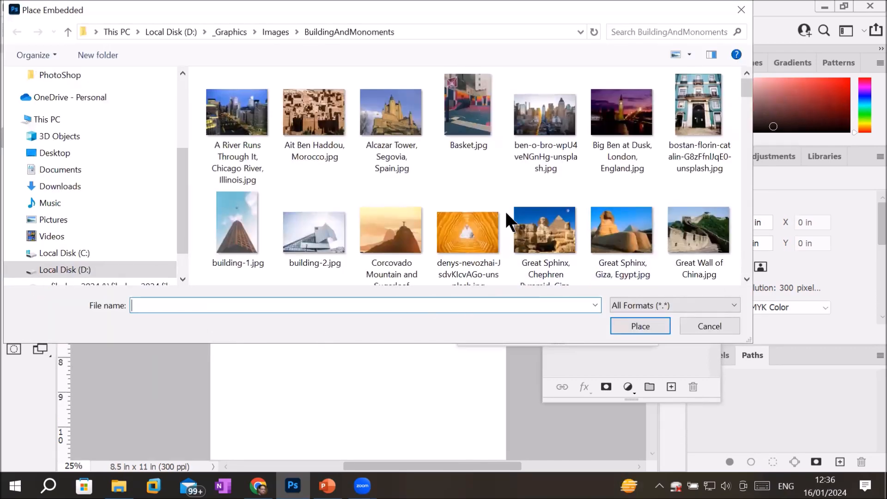
pyautogui.scroll(-2, 508, 219)
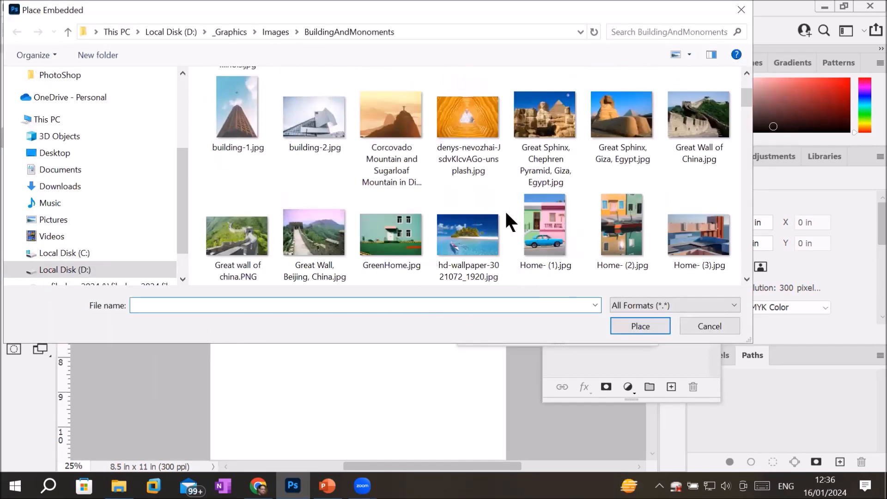
pyautogui.doubleClick(536, 223)
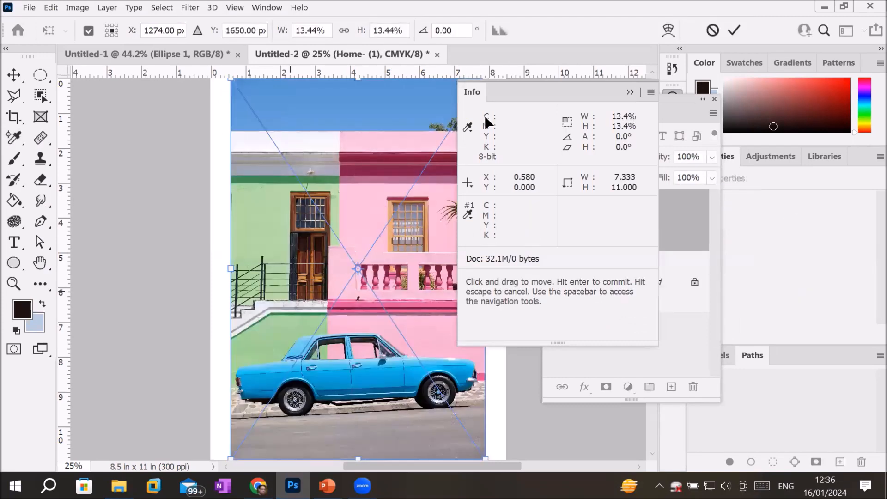
pyautogui.click(735, 30)
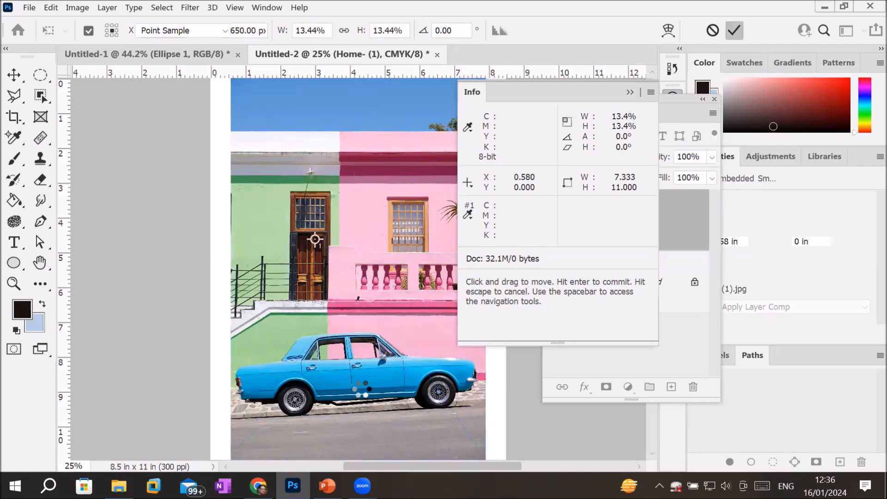
# - Place two colour samplers, one above the other, on the pink wall beside the wooden door
pyautogui.scroll(10, 380, 409)
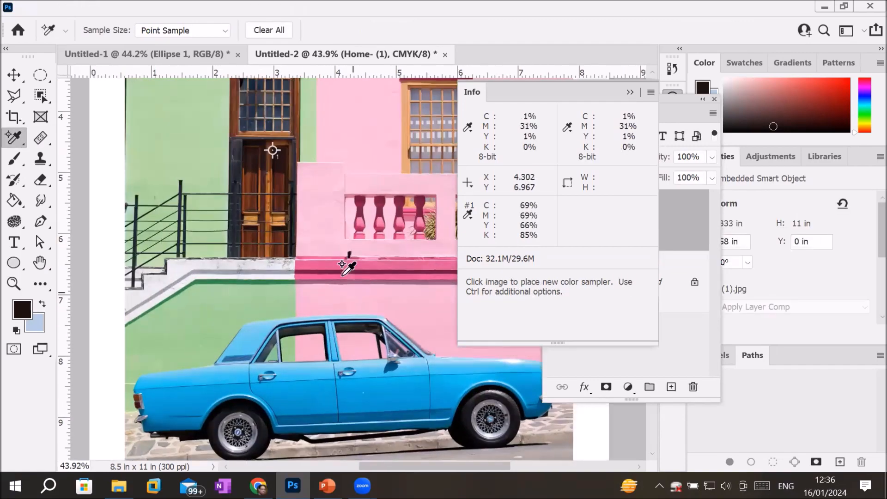
pyautogui.scroll(8, 307, 209)
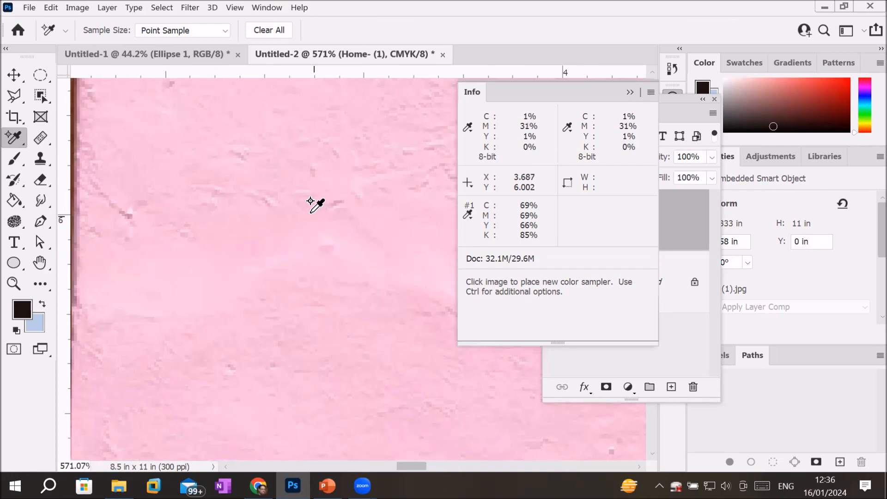
pyautogui.click(306, 213)
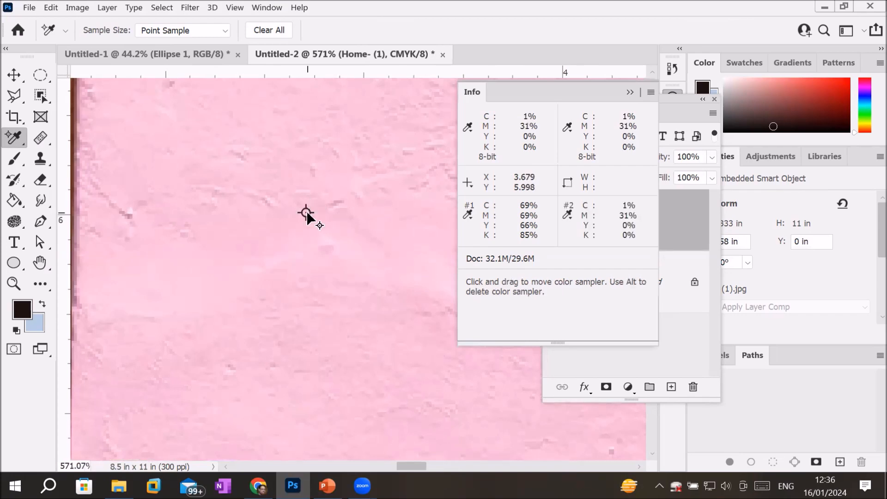
pyautogui.click(311, 295)
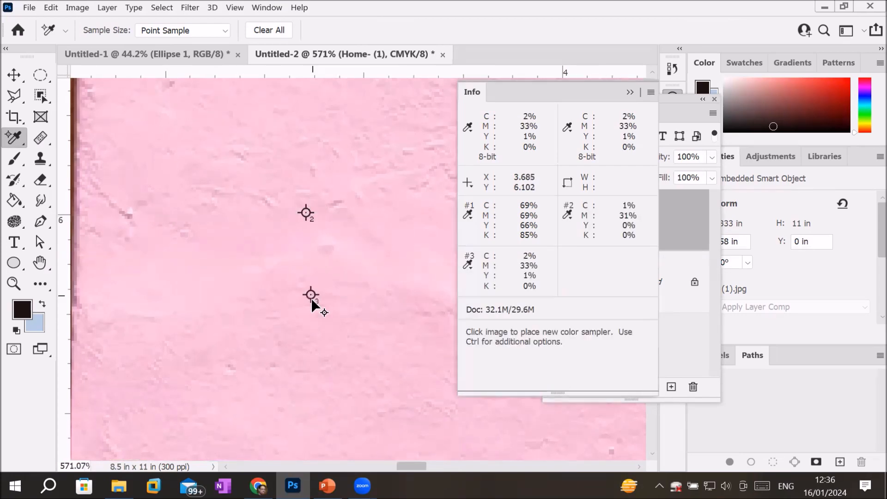
# - Place two more colour samplers on the wooden door, one on a light panel and one on the dark panel below it
pyautogui.scroll(-5, 323, 337)
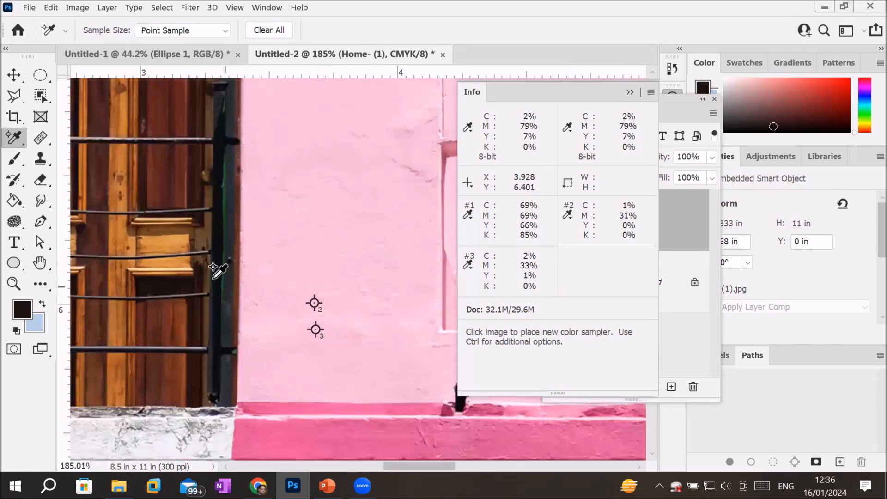
pyautogui.click(173, 244)
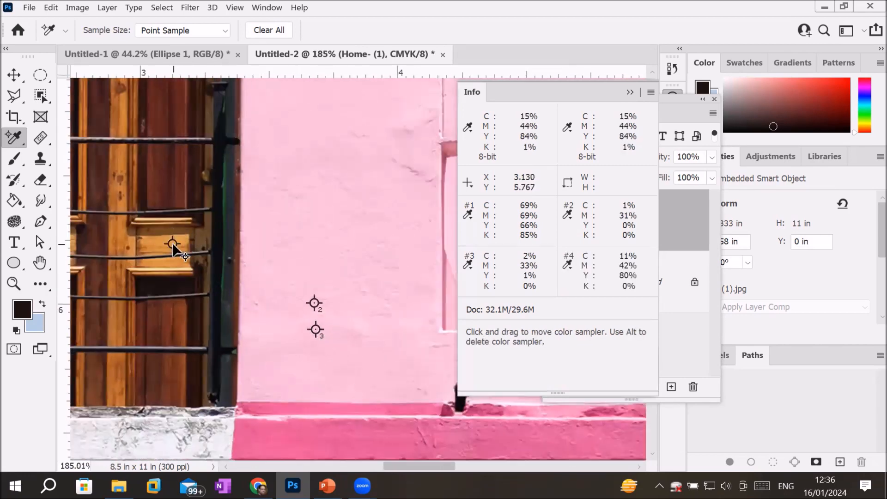
pyautogui.click(154, 320)
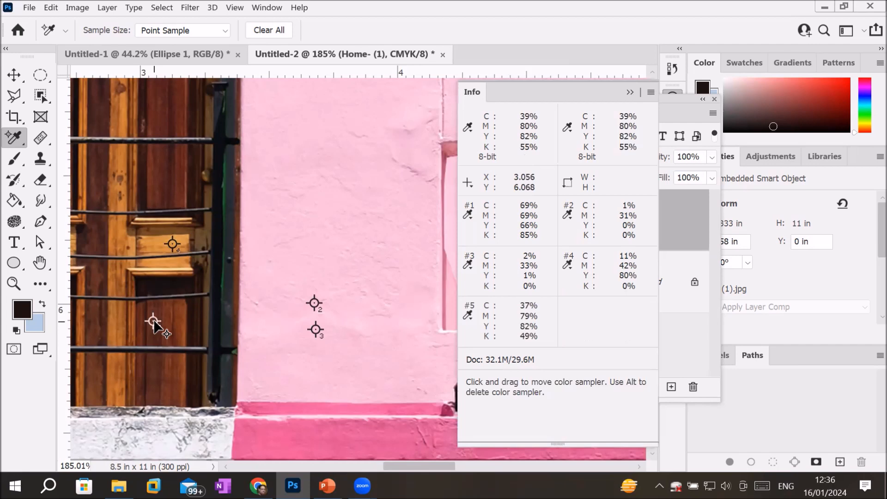
# - With the Ruler tool, measure the width of the red lintel above the window, collapsing the Info panel to free the view
pyautogui.click(10, 143)
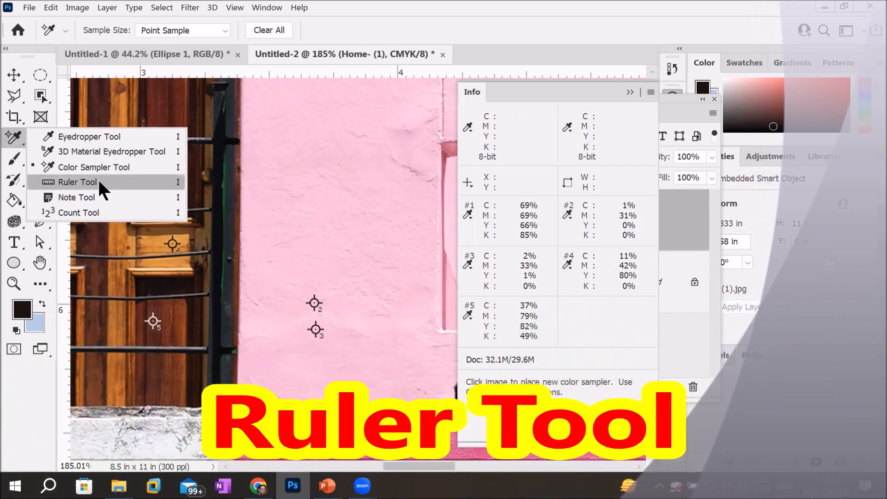
pyautogui.click(98, 181)
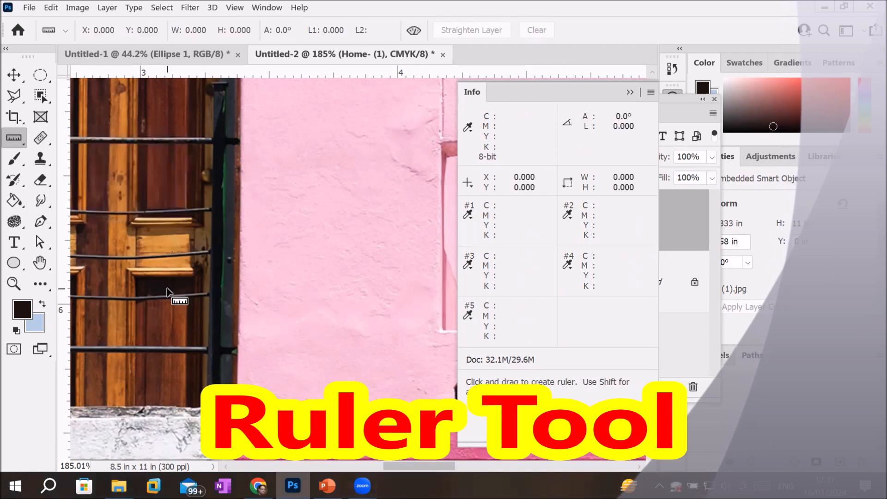
pyautogui.scroll(-8, 167, 291)
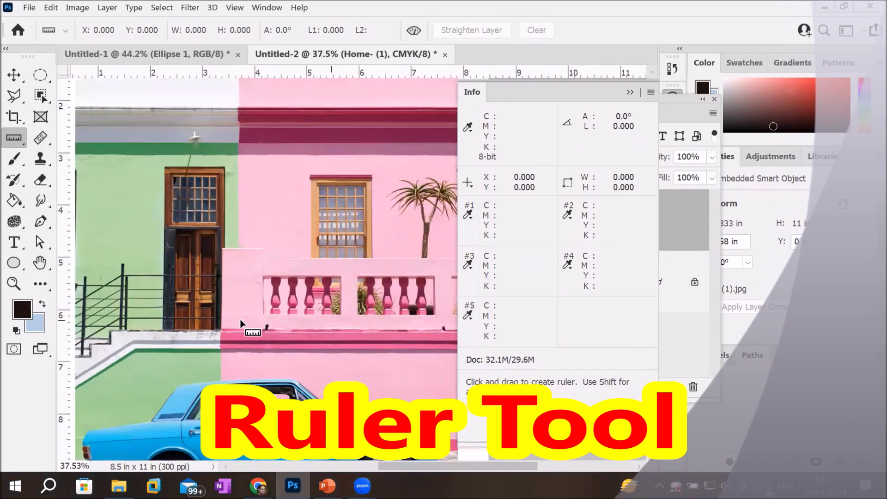
pyautogui.scroll(3, 435, 175)
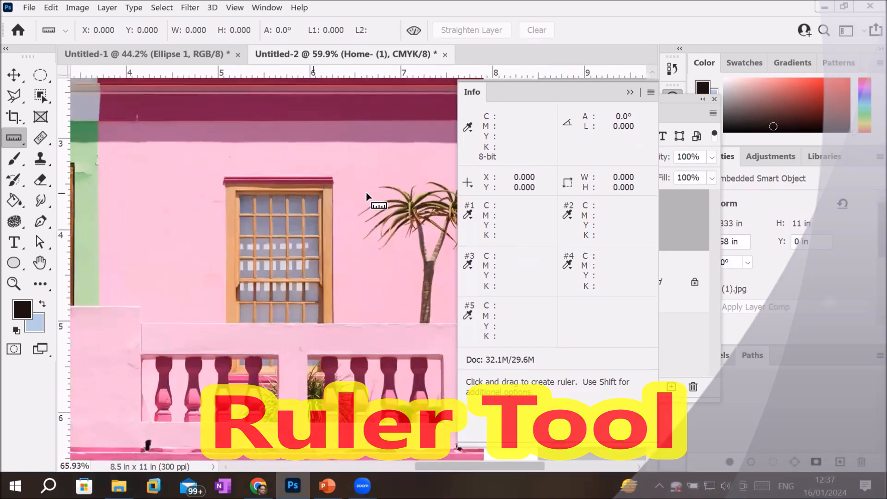
pyautogui.scroll(3, 366, 197)
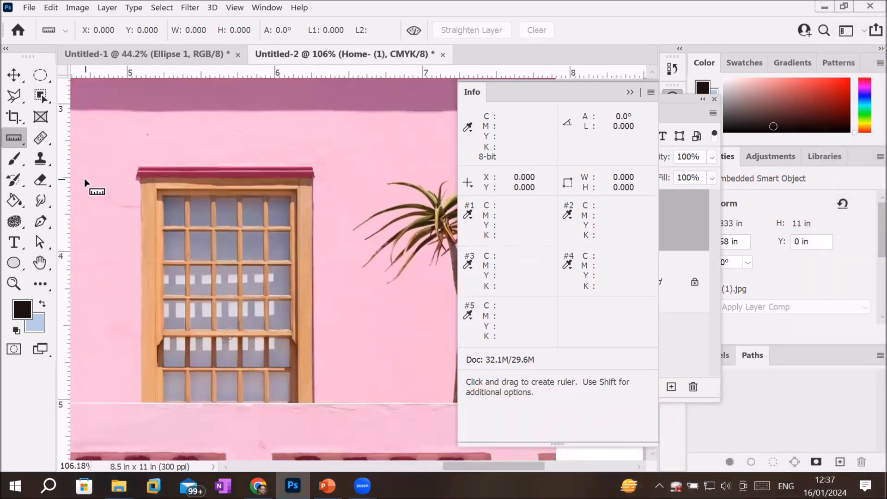
pyautogui.scroll(5, 148, 175)
pyautogui.scroll(-2, 177, 172)
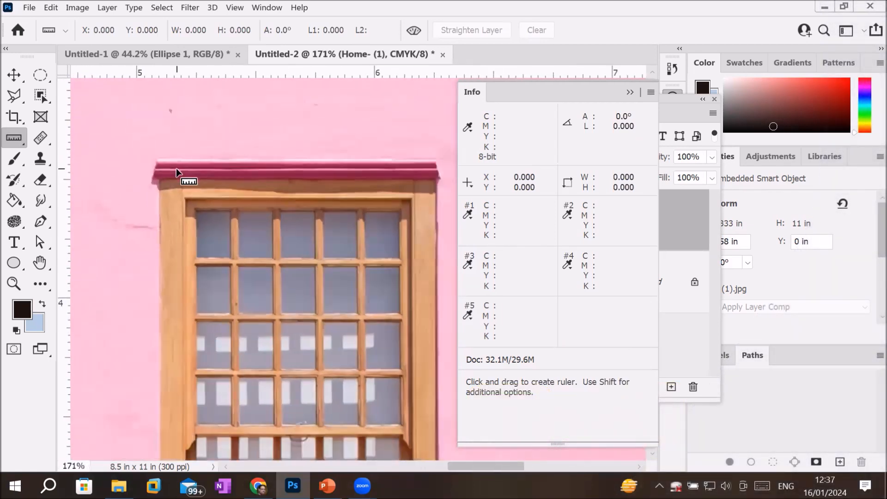
pyautogui.click(630, 91)
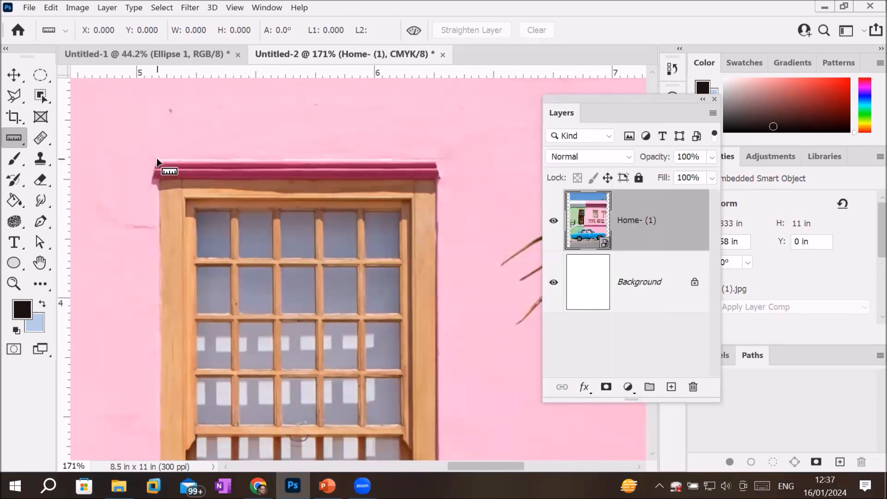
pyautogui.moveTo(158, 162); pyautogui.dragTo(435, 162)
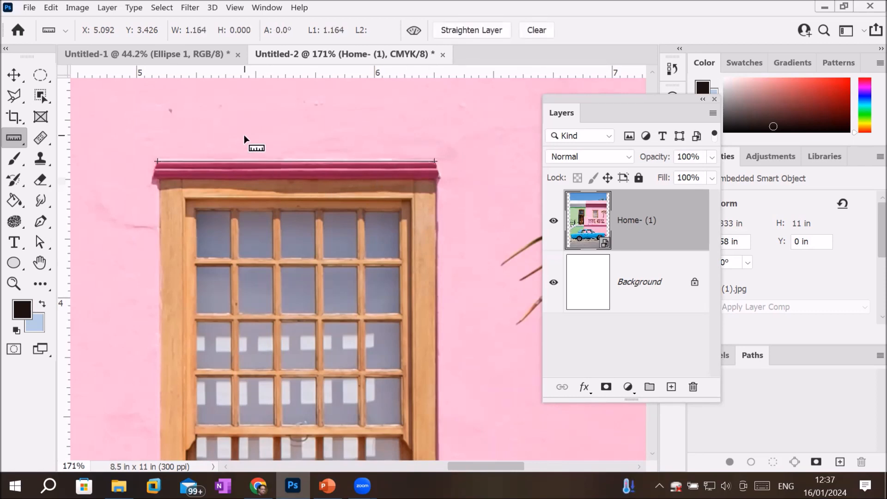
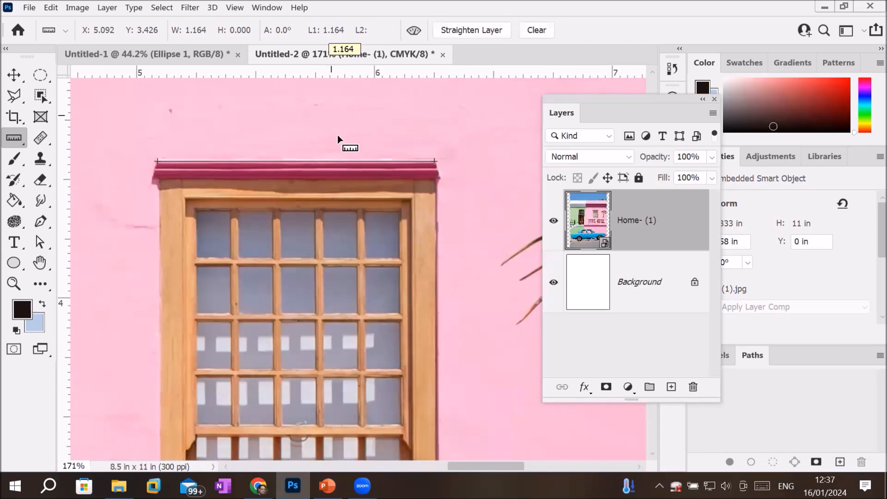
# - Measure the window's height with a vertical ruler line along its left edge, from the balcony ledge up to the lintel
pyautogui.scroll(-4, 347, 194)
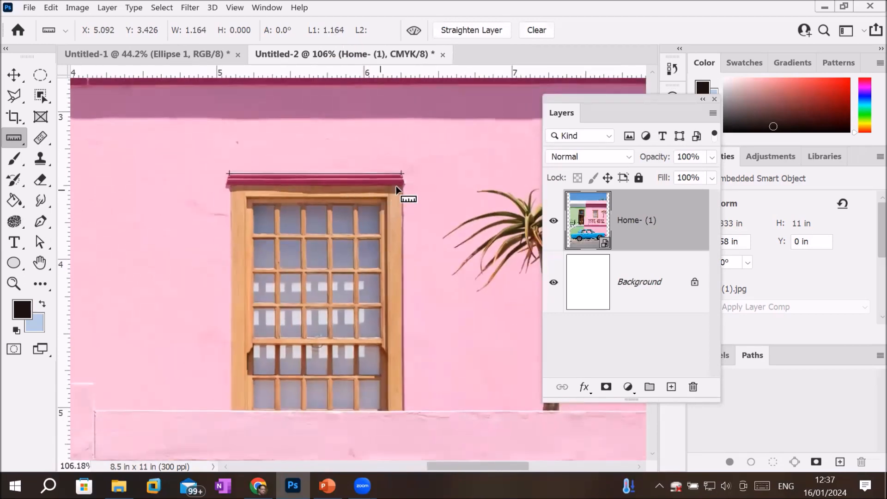
pyautogui.scroll(-1, 403, 180)
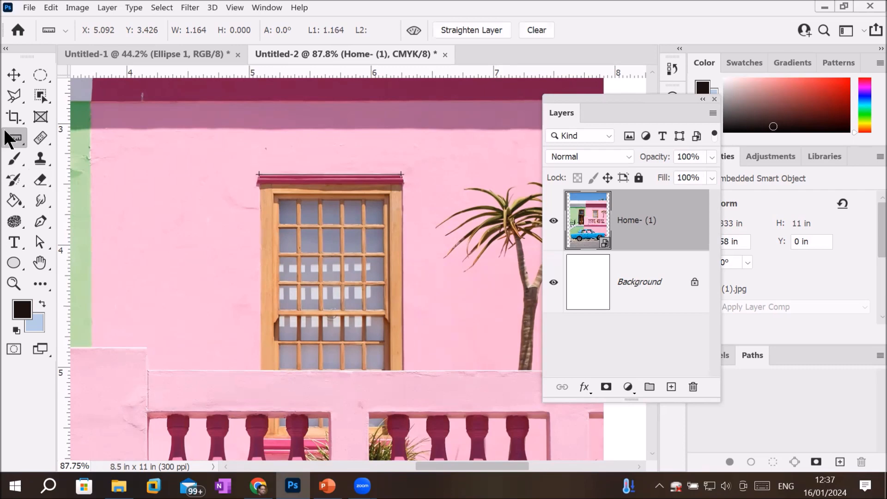
pyautogui.scroll(-1, 133, 230)
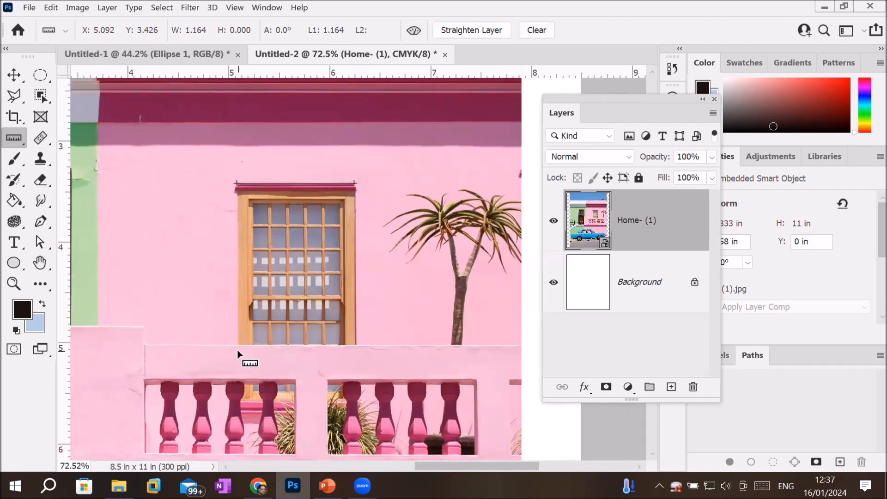
pyautogui.moveTo(238, 345); pyautogui.dragTo(238, 189)
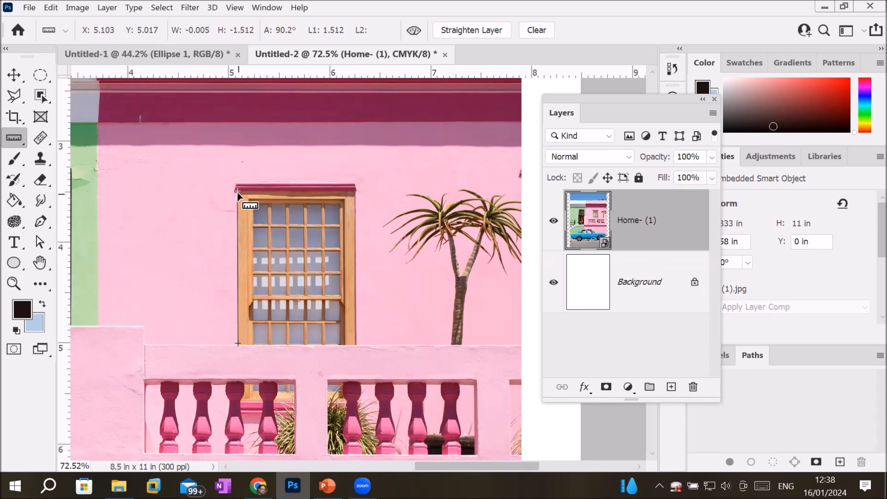
# - Tilt the ruler line to about 88.3° by shifting its upper end, and straighten the photo layer to it
pyautogui.moveTo(238, 192)
pyautogui.mouseDown()
pyautogui.moveTo(249, 195)
pyautogui.moveTo(243, 188)
pyautogui.mouseUp()
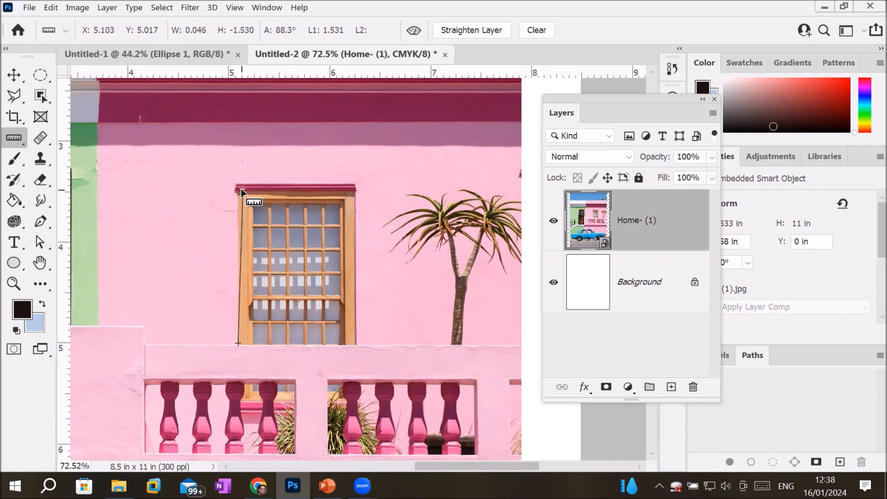
pyautogui.click(455, 28)
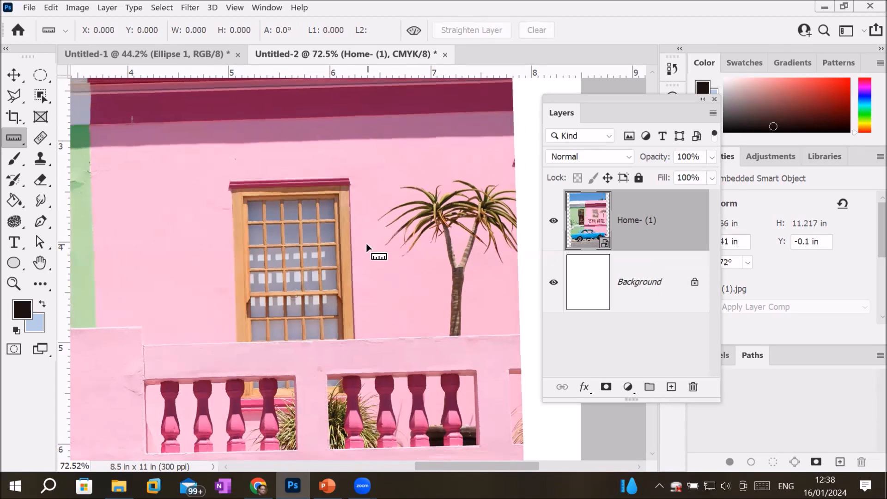
# - Undo the straightening of the photo layer
pyautogui.scroll(-5, 366, 243)
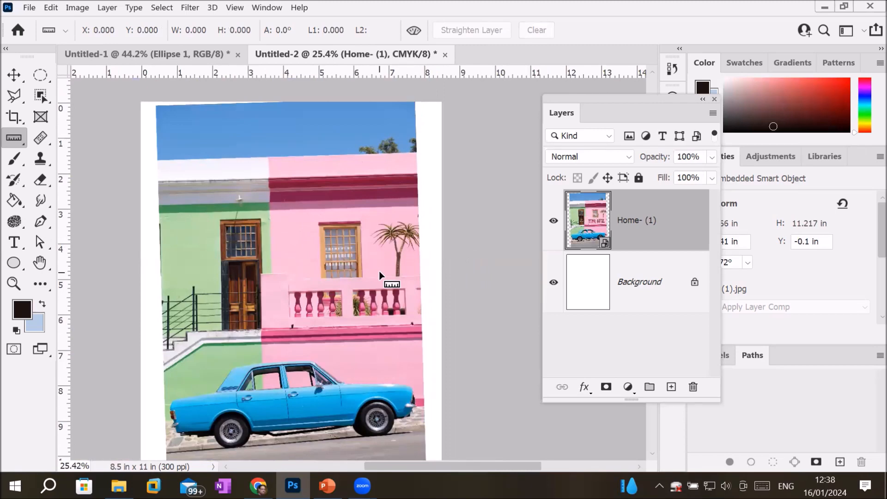
pyautogui.hotkey('ctrl', 'z')
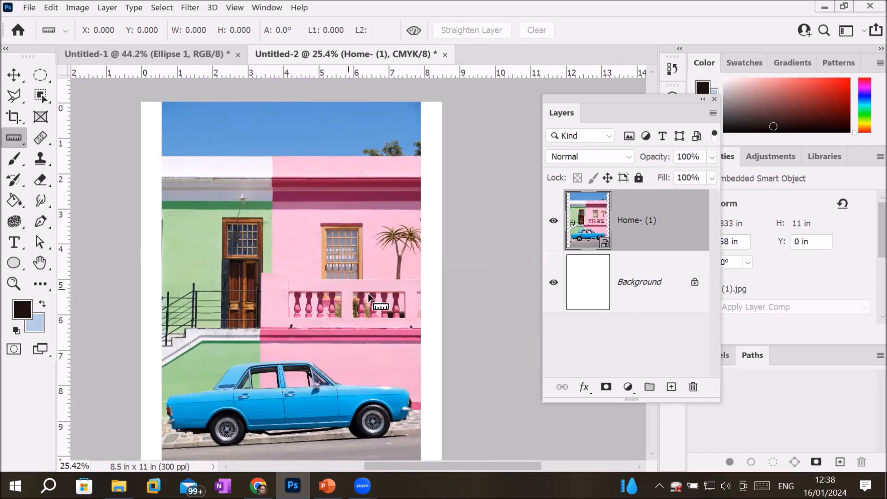
# - With the Ruler tool, measure the wooden door's height along its left edge and again along its right edge
pyautogui.scroll(2, 323, 271)
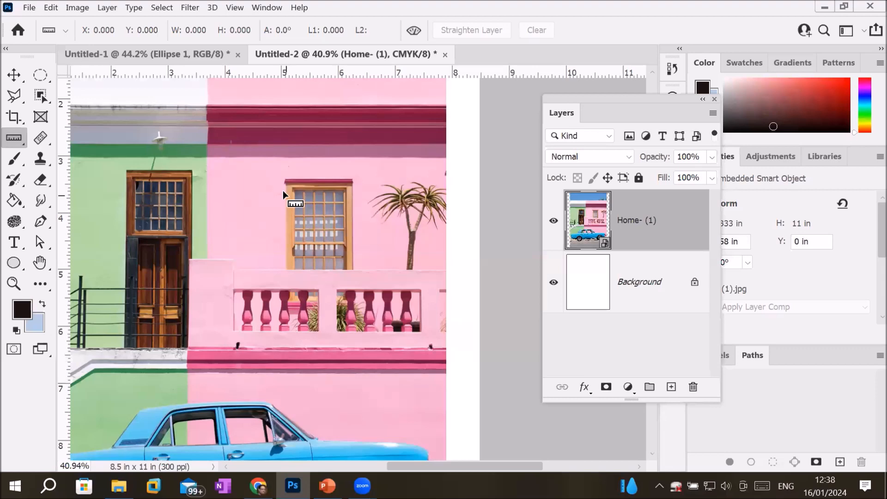
pyautogui.rightClick(9, 131)
pyautogui.click(83, 182)
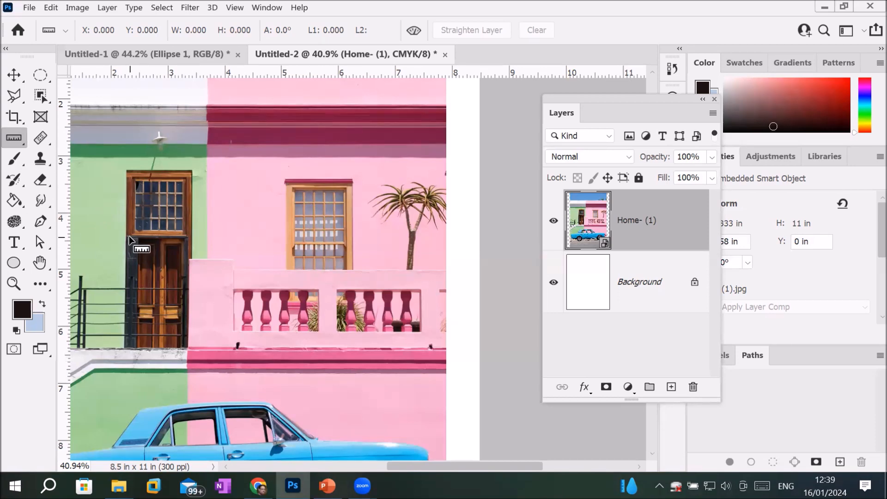
pyautogui.moveTo(126, 171); pyautogui.dragTo(125, 349)
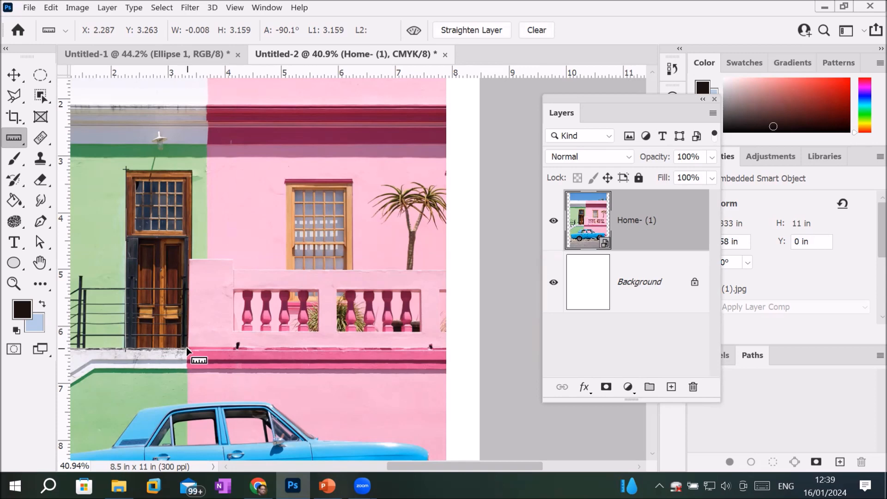
pyautogui.moveTo(186, 348); pyautogui.dragTo(192, 170)
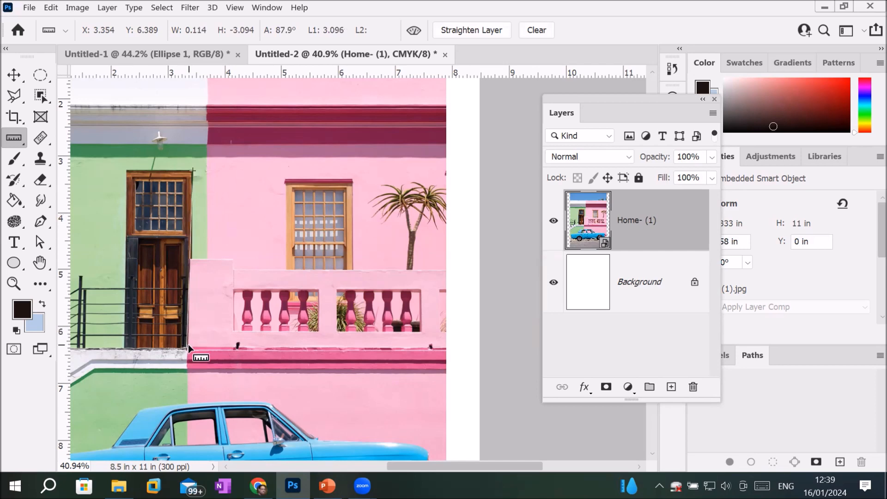
# - Measure the angle at the window lintel's left end between ruler lines to the door's upper right corner and the balcony wall's corner
pyautogui.moveTo(185, 348); pyautogui.dragTo(355, 179)
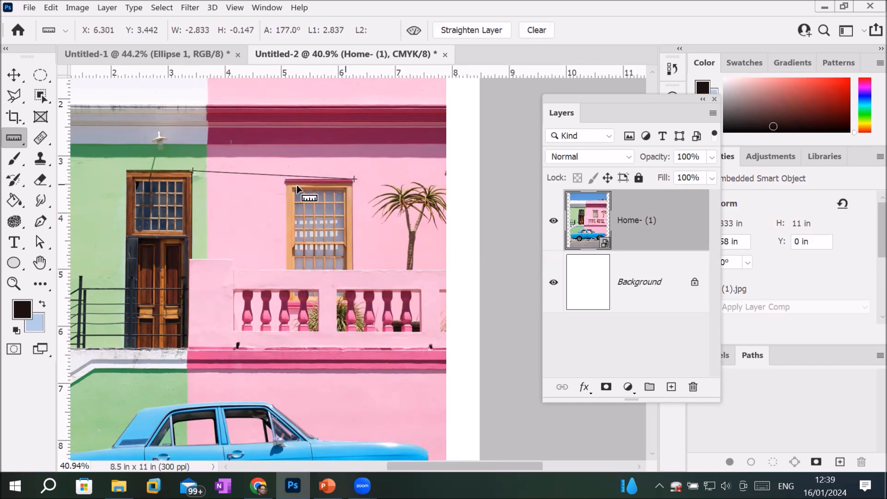
pyautogui.moveTo(192, 172)
pyautogui.mouseDown()
pyautogui.moveTo(192, 186)
pyautogui.moveTo(190, 178)
pyautogui.mouseUp()
pyautogui.moveTo(354, 180); pyautogui.dragTo(190, 259)
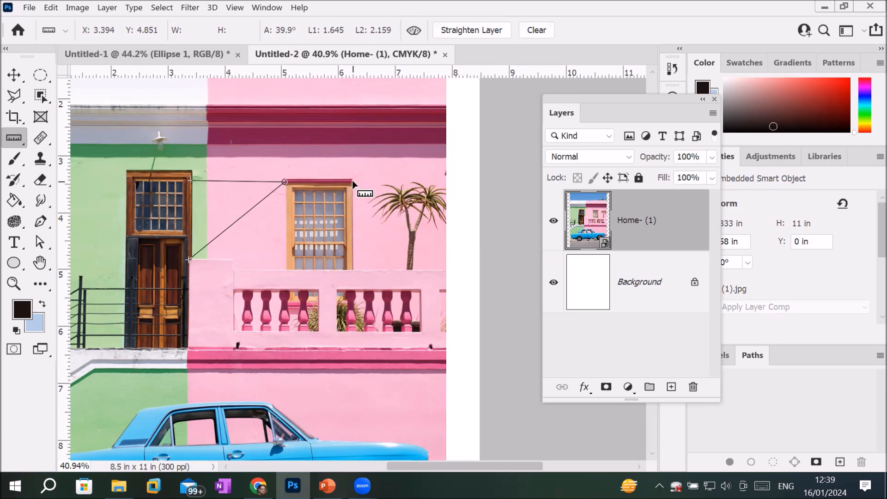
# - Measure the angle at the window's upper right corner with ruler lines along its right edge and the red lintel
pyautogui.moveTo(353, 268); pyautogui.dragTo(352, 180)
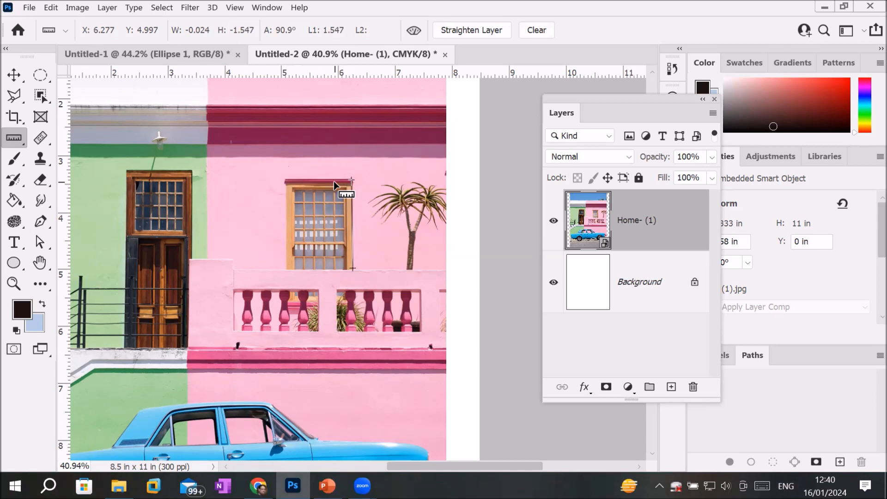
pyautogui.moveTo(352, 180); pyautogui.dragTo(284, 179)
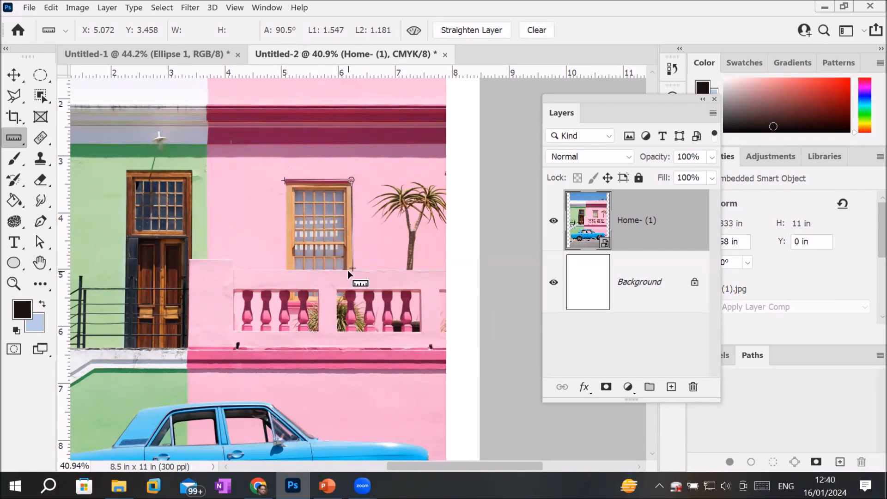
pyautogui.scroll(5, 348, 269)
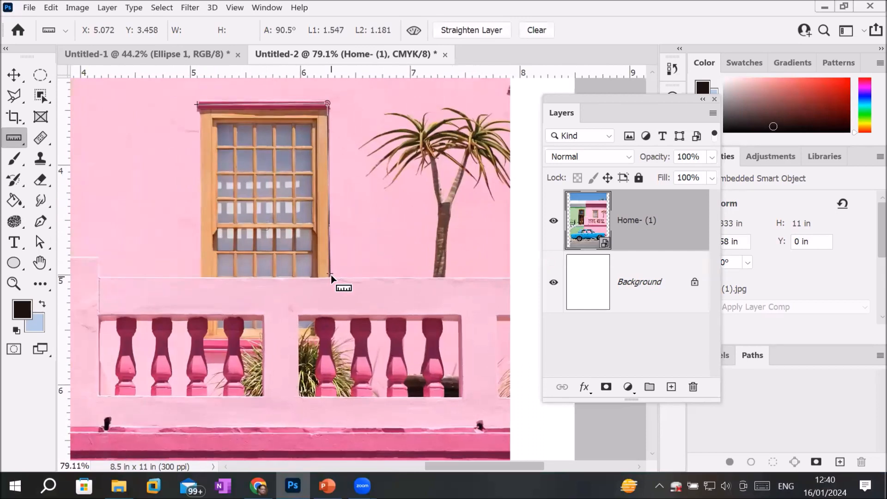
pyautogui.moveTo(327, 277); pyautogui.dragTo(329, 274)
pyautogui.moveTo(327, 106); pyautogui.dragTo(329, 108)
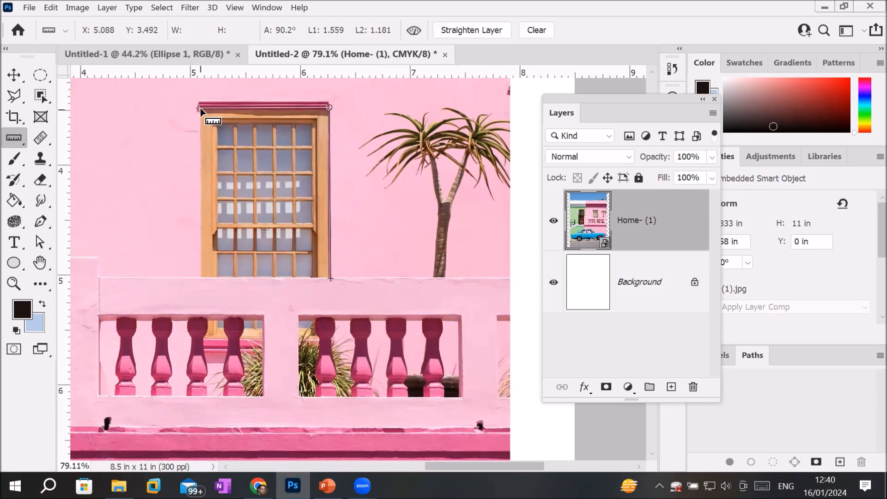
# - Shift the lintel line's left end and the shared vertex just above the lintel, bringing the corner angle to 90.0°
pyautogui.moveTo(199, 105); pyautogui.dragTo(199, 101)
pyautogui.moveTo(201, 99); pyautogui.dragTo(200, 99)
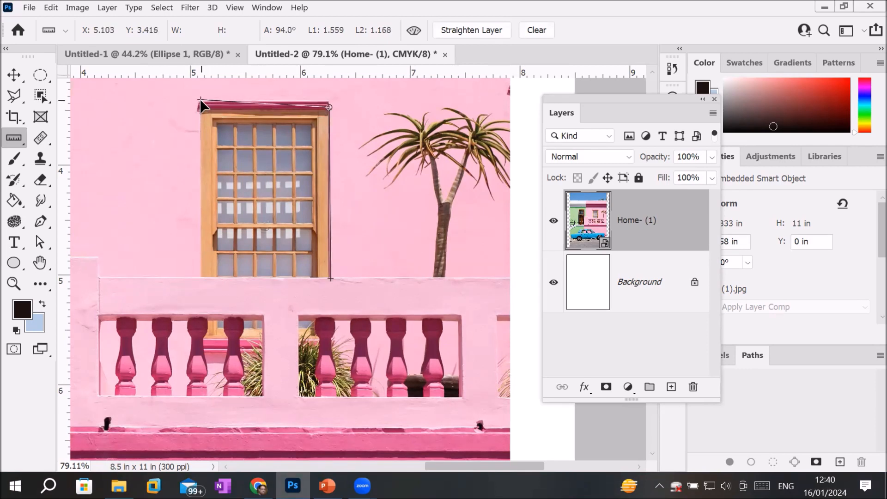
pyautogui.moveTo(324, 109); pyautogui.dragTo(327, 97)
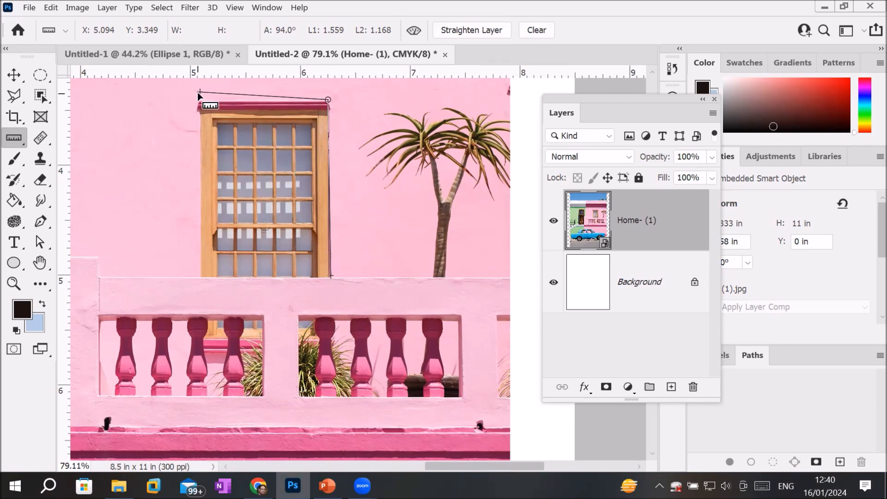
pyautogui.moveTo(200, 91); pyautogui.dragTo(199, 102)
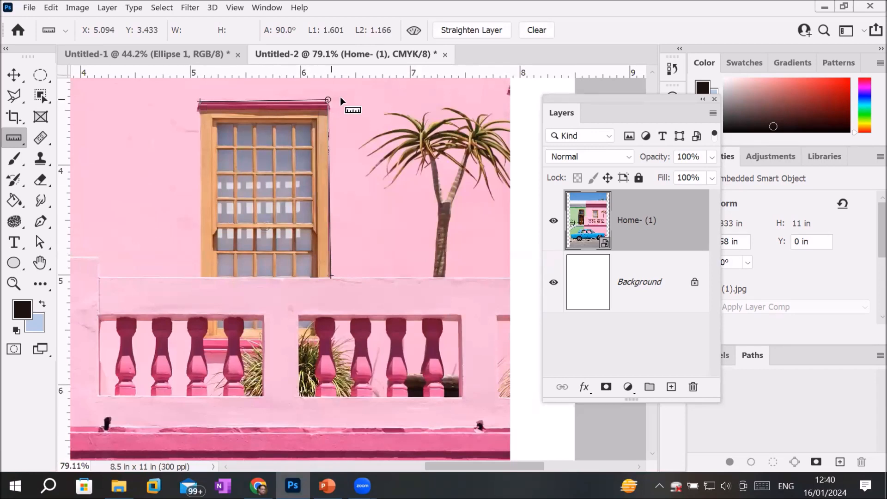
# - Examine the ruler lines' vertex at the window corner up close and their placement in the whole photo
pyautogui.scroll(6, 336, 98)
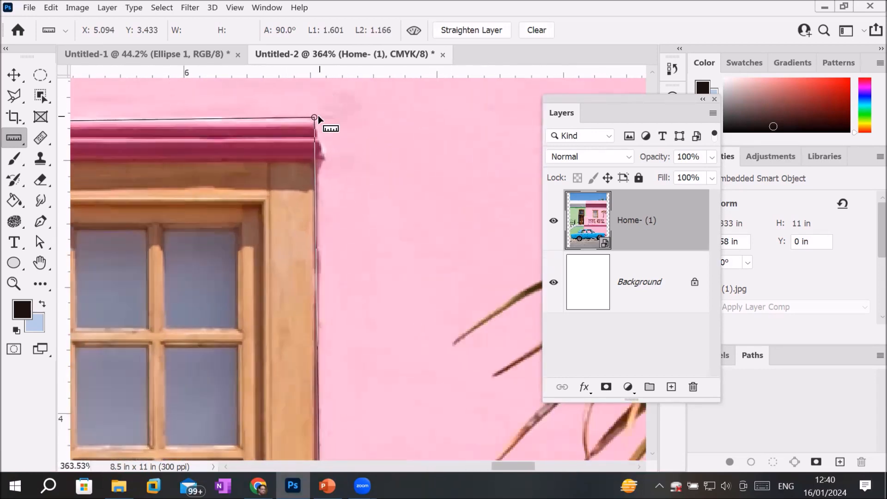
pyautogui.scroll(4, 318, 117)
pyautogui.scroll(-6, 320, 118)
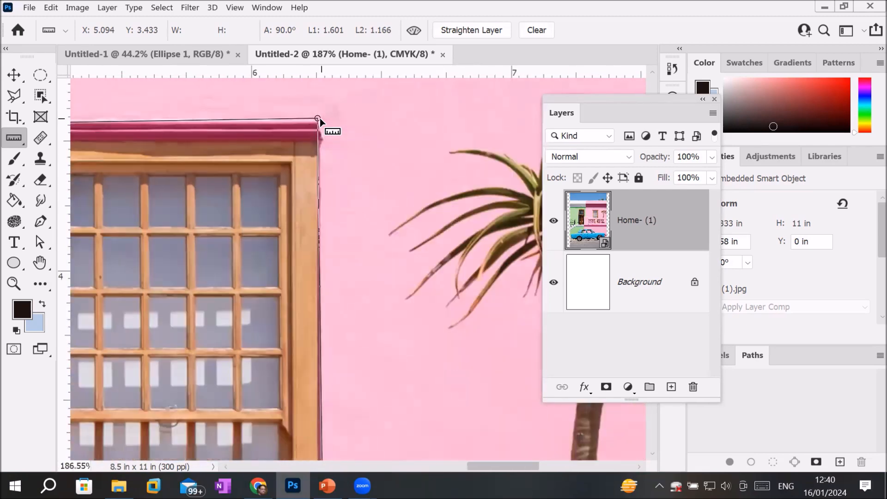
pyautogui.scroll(-6, 320, 118)
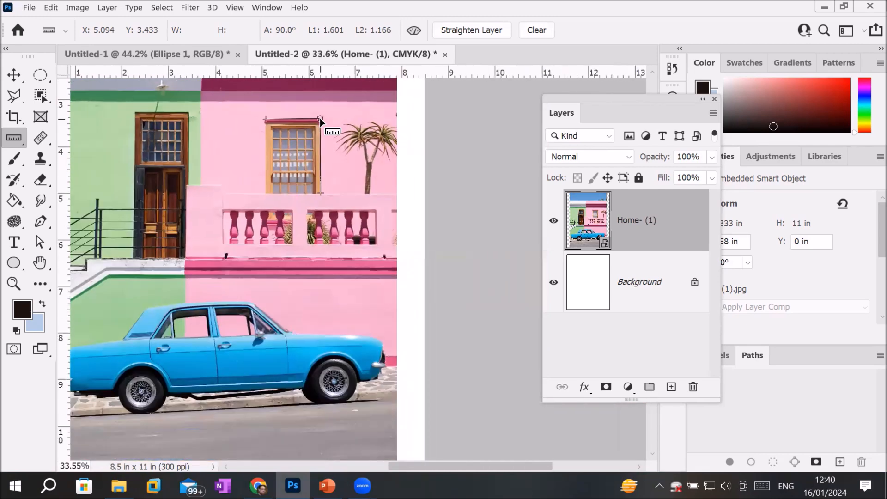
pyautogui.scroll(-1, 319, 117)
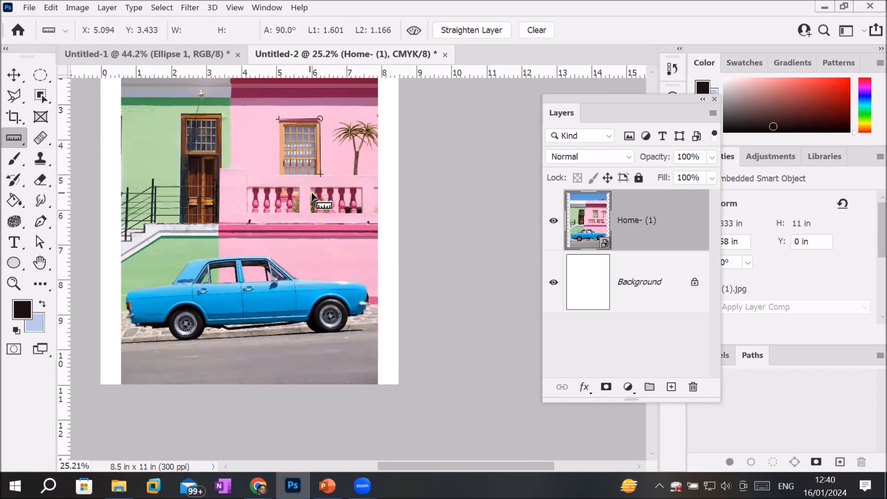
pyautogui.scroll(-1, 329, 187)
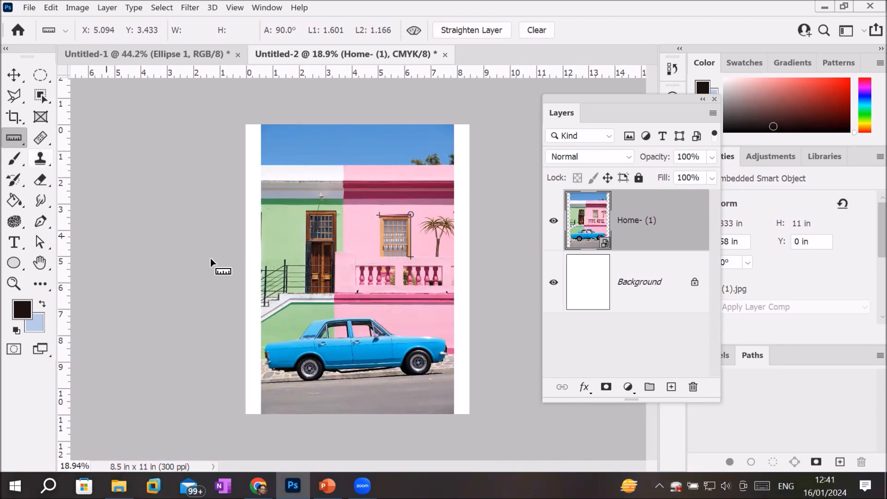
# - Measure the angle between the blue car's roofline and its windscreen with two joined ruler lines
pyautogui.scroll(3, 373, 345)
pyautogui.scroll(3, 376, 347)
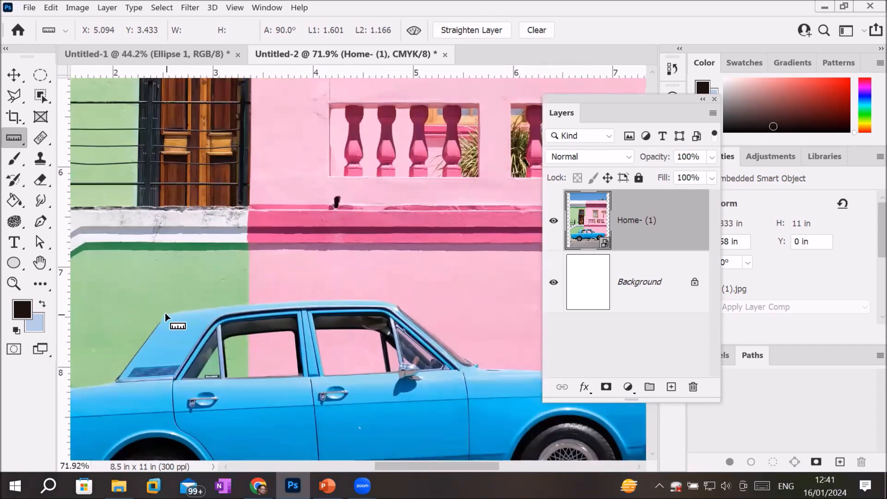
pyautogui.moveTo(167, 309); pyautogui.dragTo(394, 300)
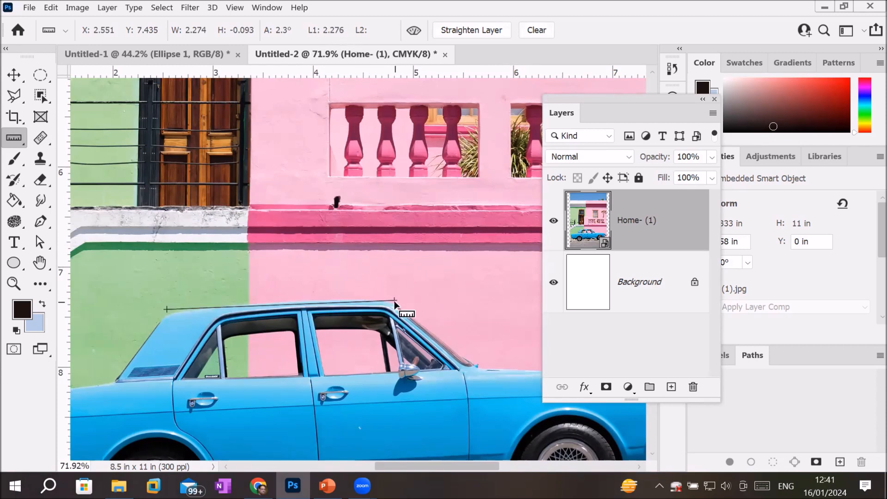
pyautogui.moveTo(394, 301); pyautogui.dragTo(473, 366)
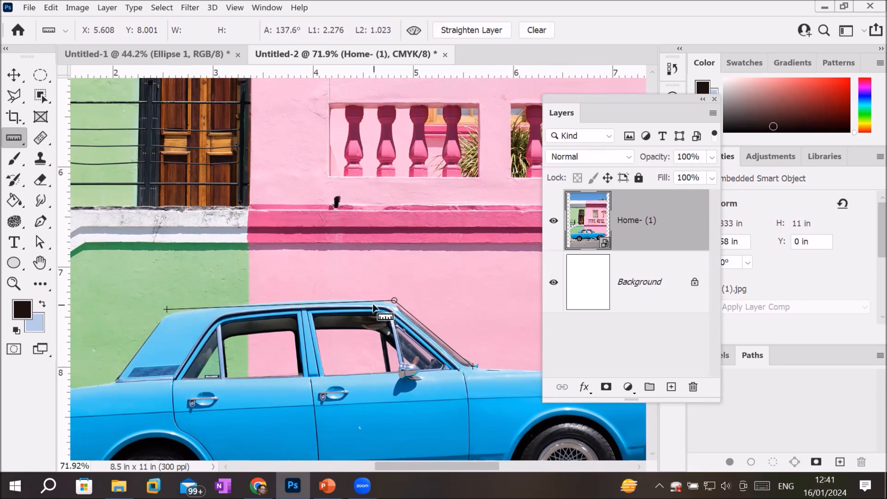
# - Reposition the angle's ends and vertex to follow the top and front edges of the car's rear door window
pyautogui.moveTo(168, 309); pyautogui.dragTo(225, 324)
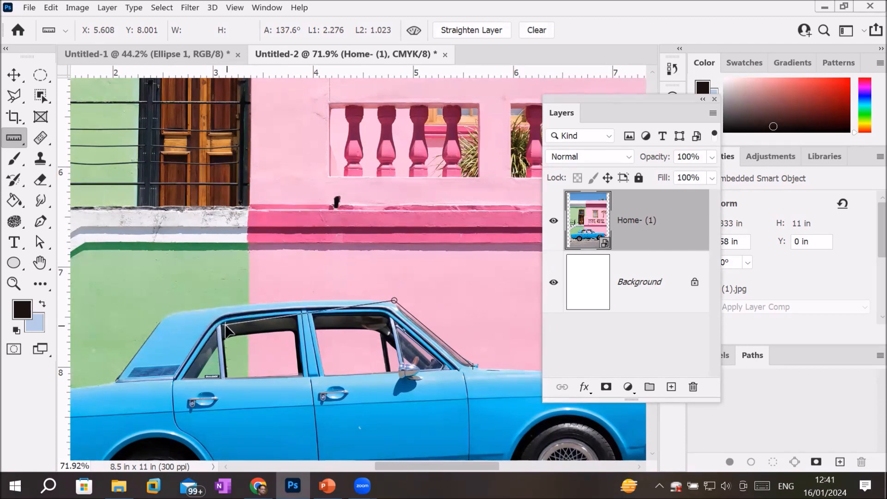
pyautogui.moveTo(395, 302); pyautogui.dragTo(295, 315)
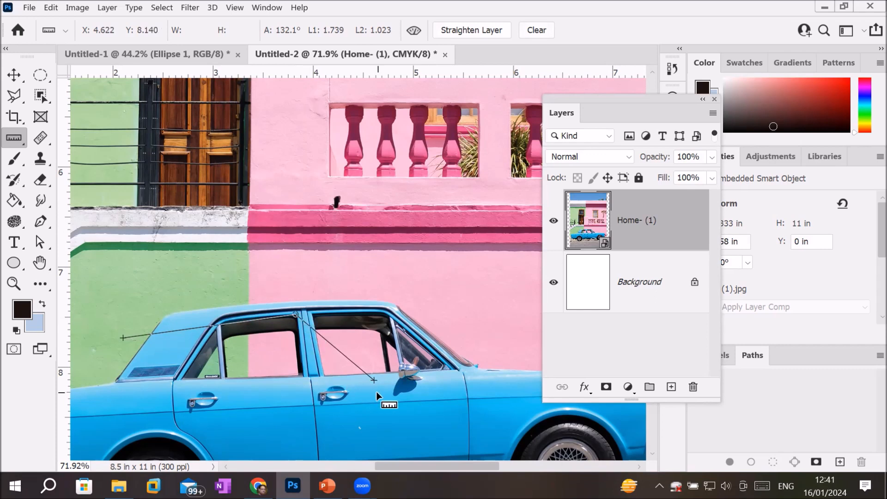
pyautogui.moveTo(374, 380); pyautogui.dragTo(304, 375)
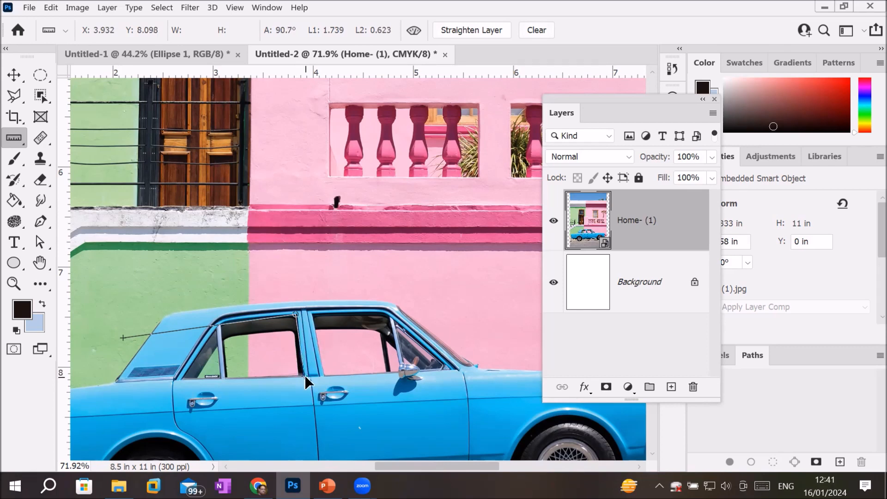
pyautogui.moveTo(123, 342); pyautogui.dragTo(226, 319)
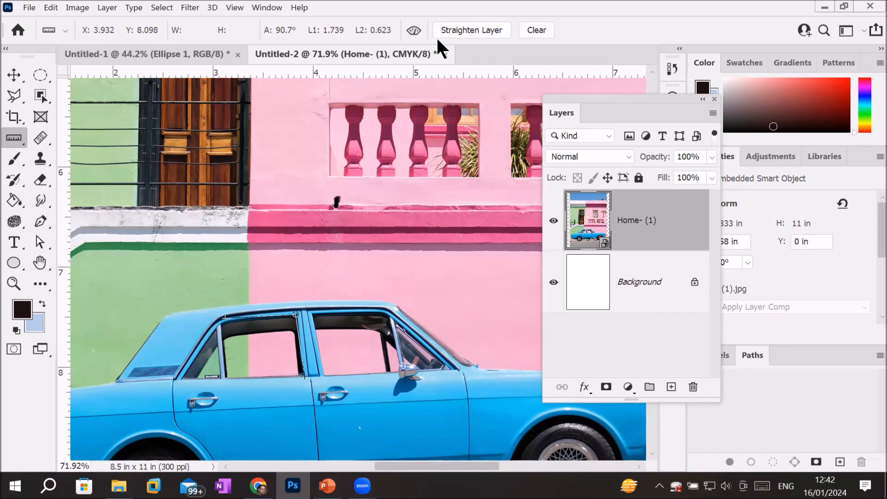
# - Try straightening the photo layer to the ruler line on the car window, and undo the rotation
pyautogui.click(465, 31)
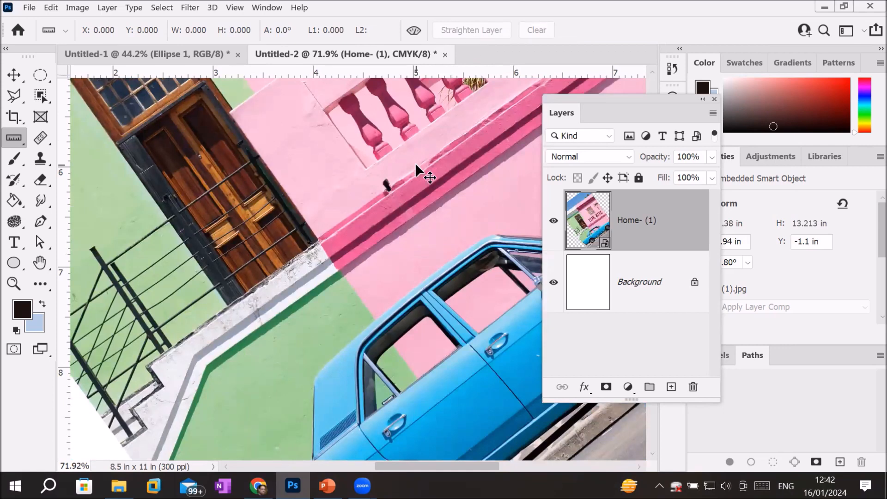
pyautogui.hotkey('ctrl', 'z')
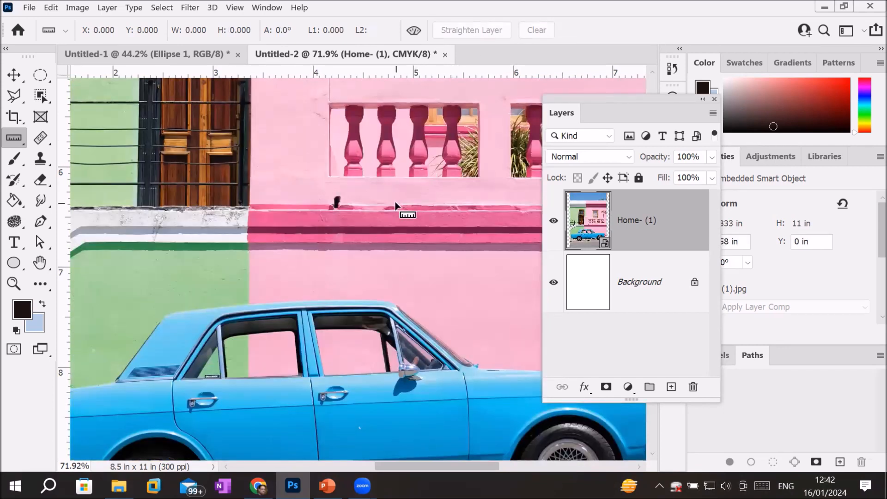
pyautogui.rightClick(11, 137)
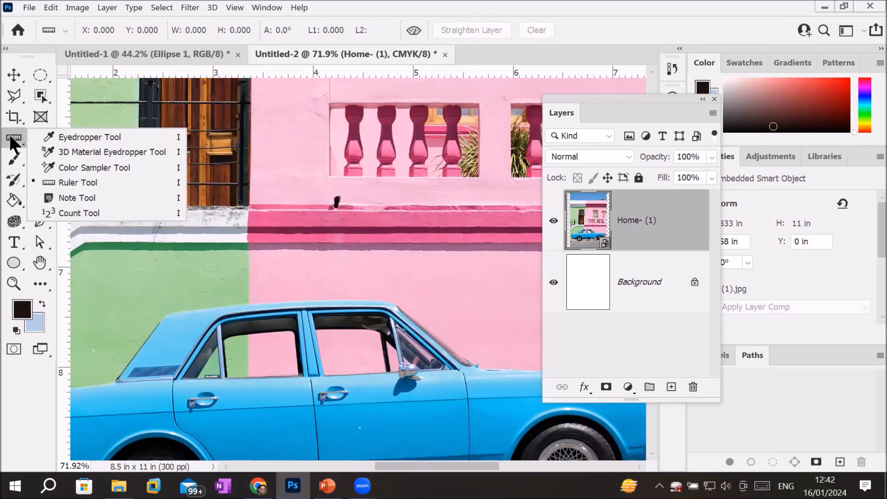
pyautogui.click(11, 139)
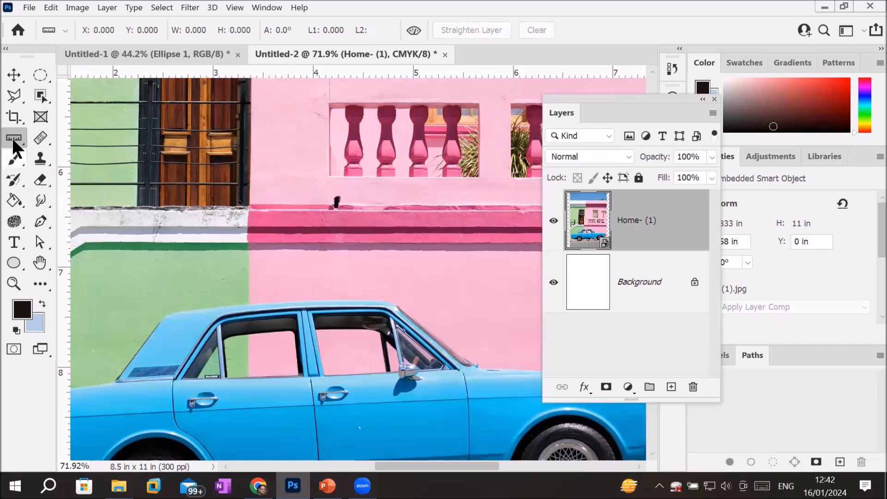
pyautogui.rightClick(12, 137)
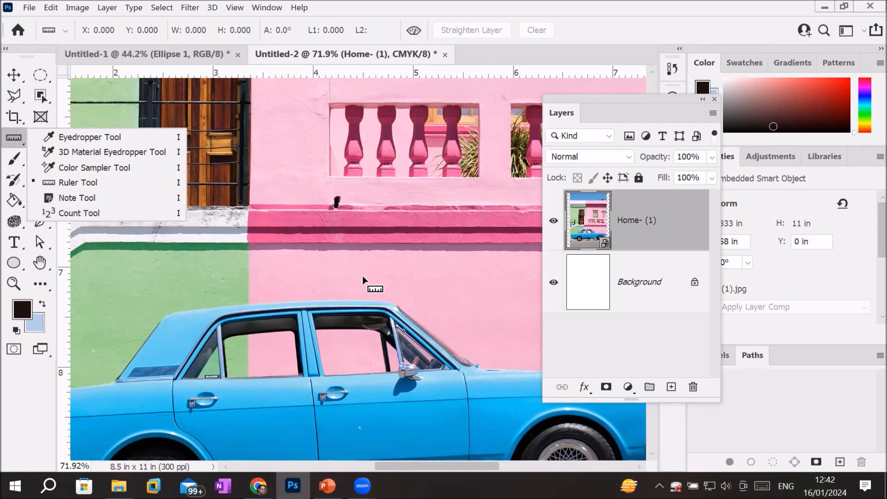
# - Move the Layers panel lower so the balustrade is clear, and activate the Count tool
pyautogui.moveTo(592, 97); pyautogui.dragTo(624, 276)
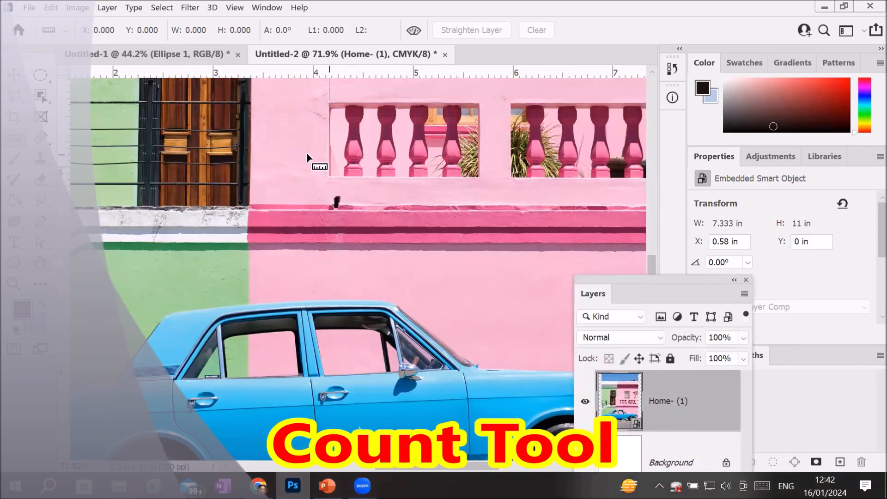
pyautogui.scroll(2, 595, 154)
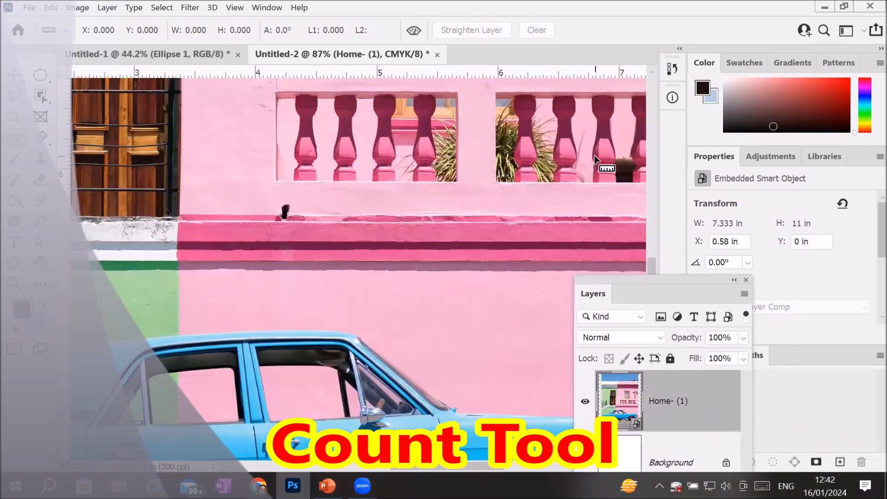
pyautogui.rightClick(13, 139)
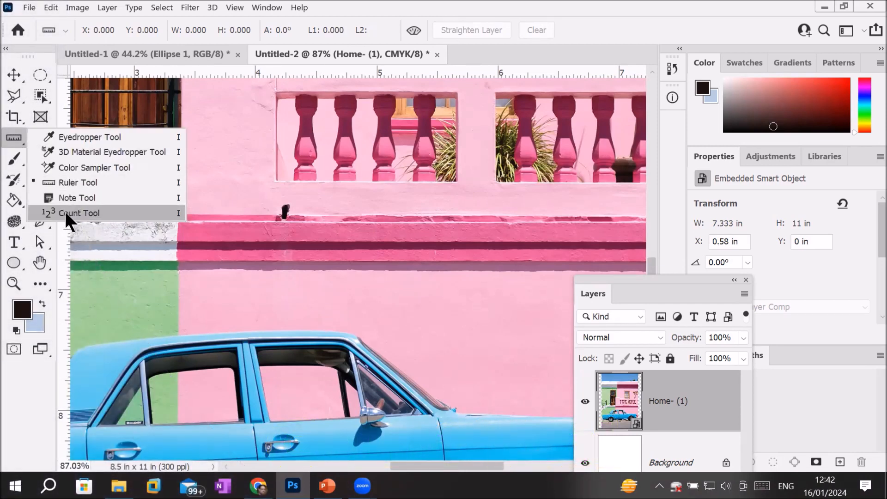
pyautogui.click(79, 213)
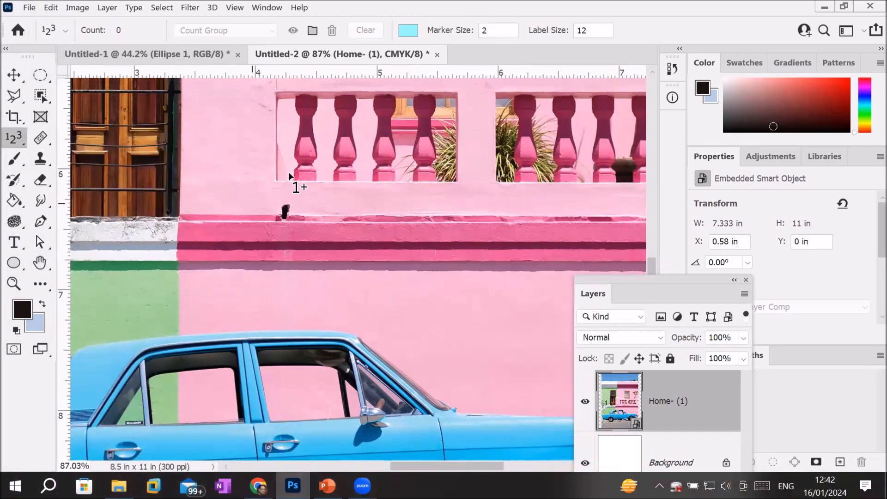
# - Place count markers on the eight pink balusters in the two openings of the balustrade
pyautogui.click(305, 148)
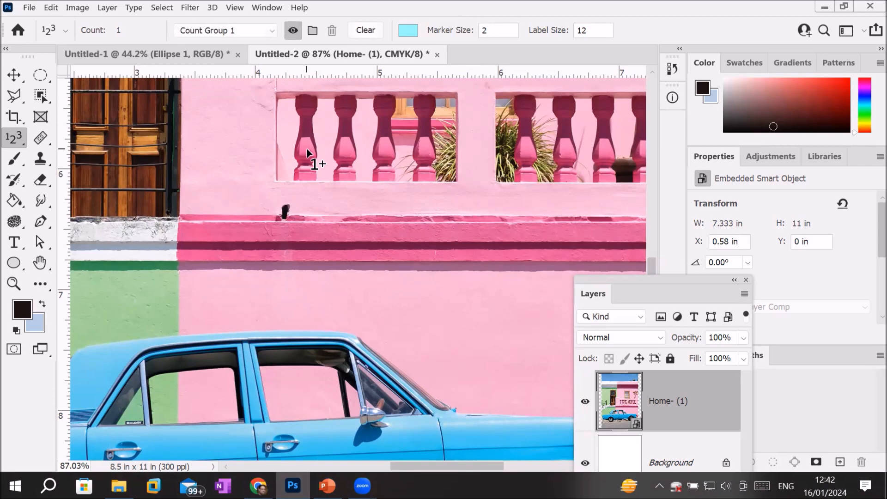
pyautogui.click(345, 143)
pyautogui.click(380, 149)
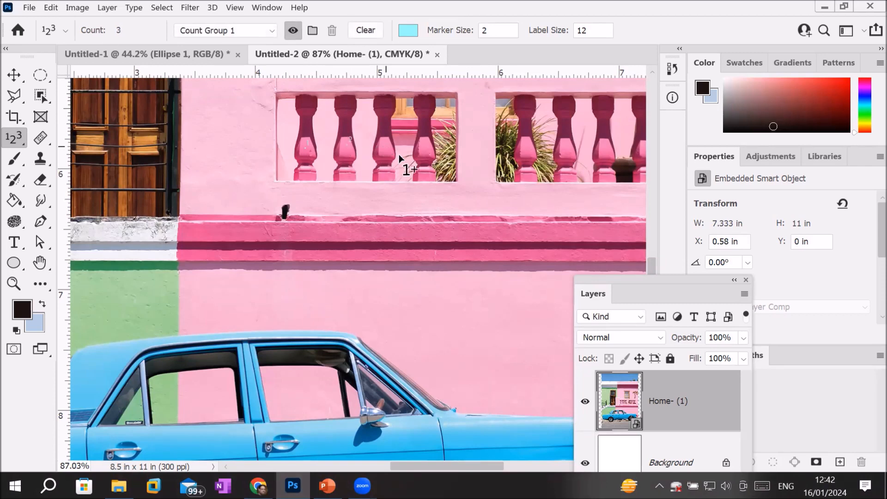
pyautogui.click(426, 148)
pyautogui.click(527, 153)
pyautogui.click(563, 151)
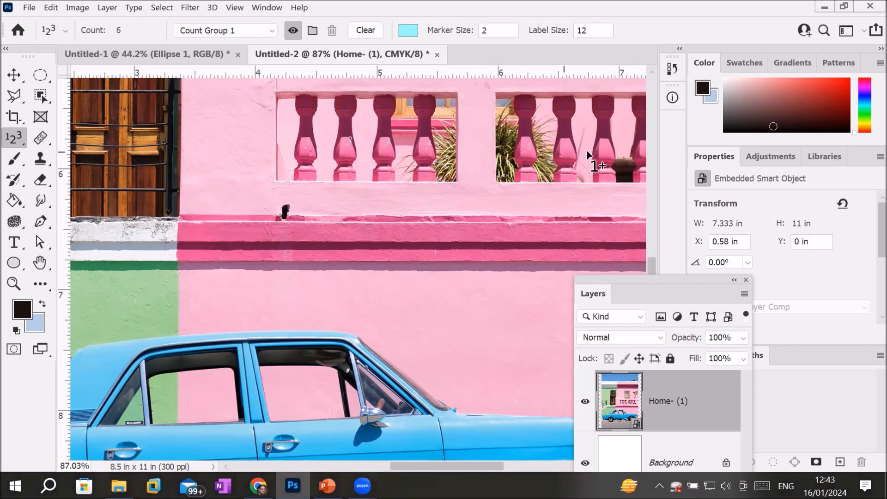
pyautogui.click(604, 151)
pyautogui.click(635, 157)
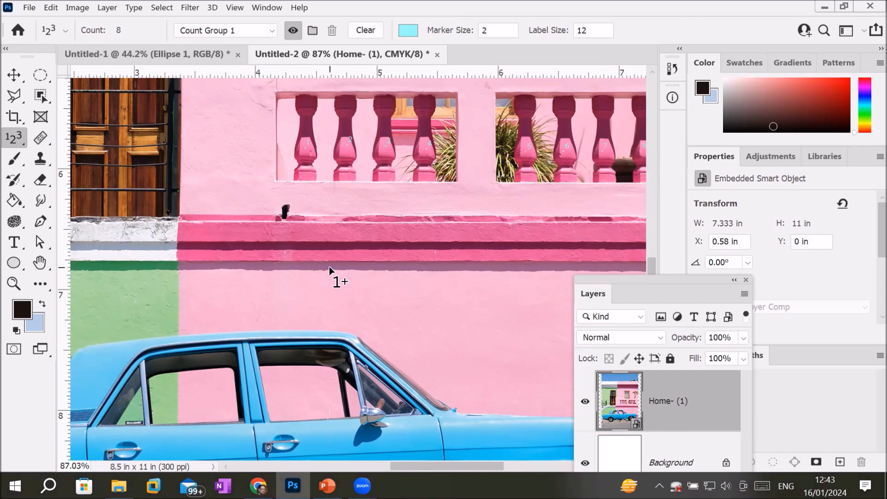
# - Examine the numbered baluster markers up close along with the count group's colour, marker size and label size settings
pyautogui.scroll(-4, 341, 258)
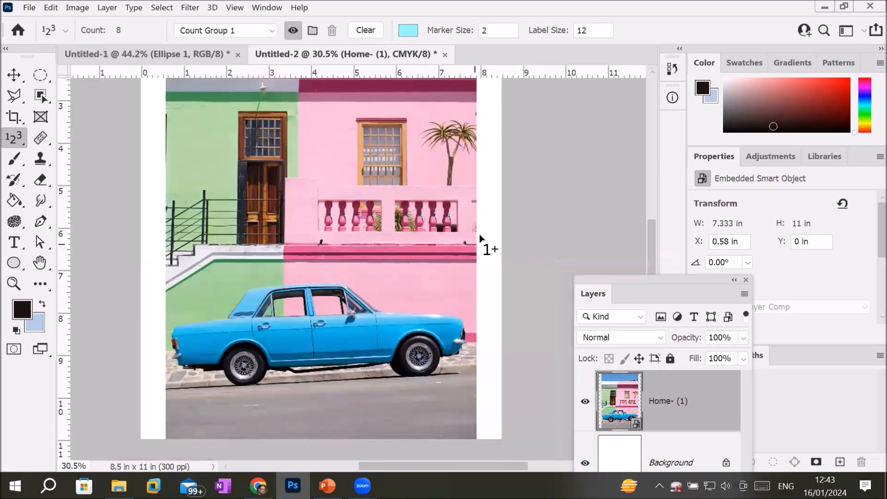
pyautogui.scroll(2, 470, 207)
pyautogui.scroll(3, 470, 206)
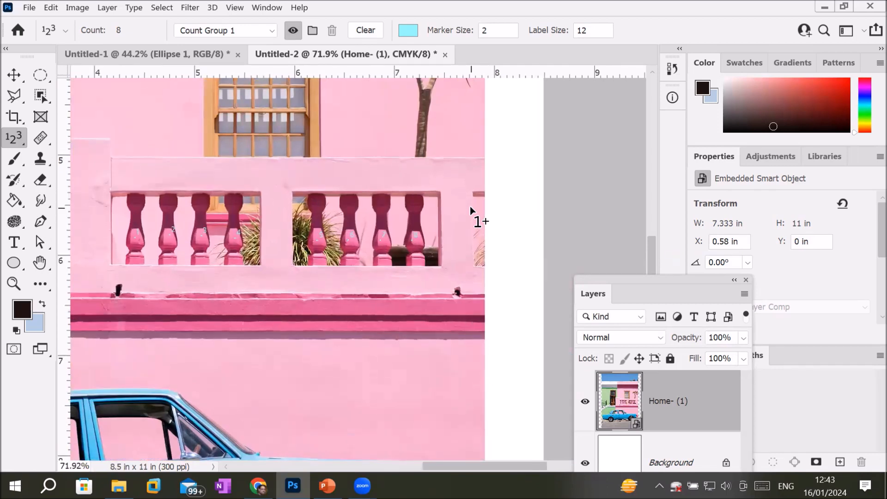
pyautogui.scroll(4, 237, 224)
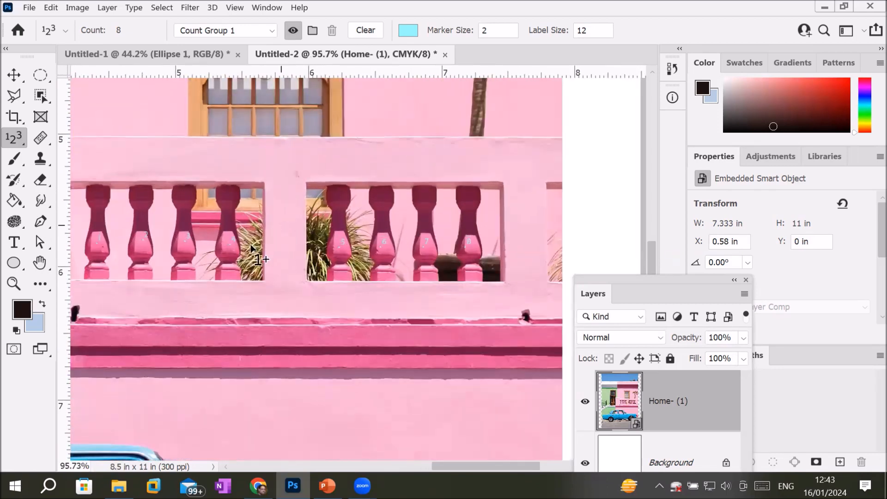
pyautogui.scroll(2, 231, 261)
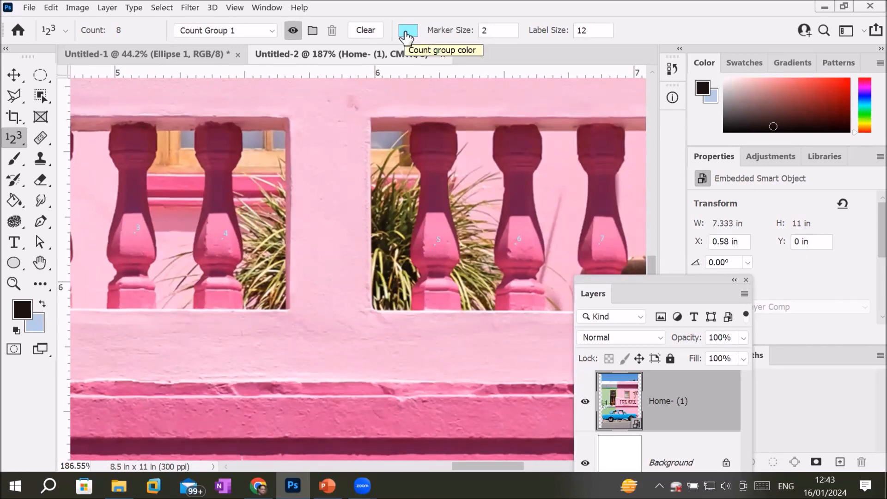
pyautogui.scroll(1, 274, 229)
pyautogui.scroll(4, 201, 253)
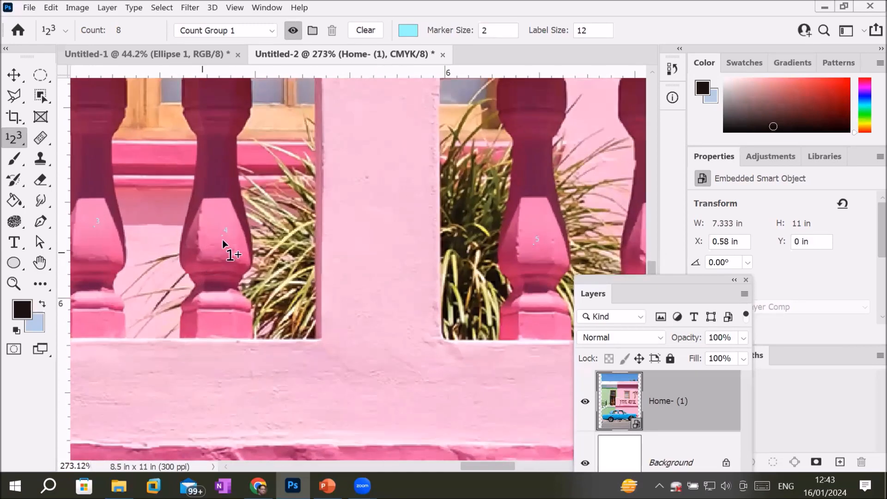
pyautogui.click(499, 30)
pyautogui.press('Return')
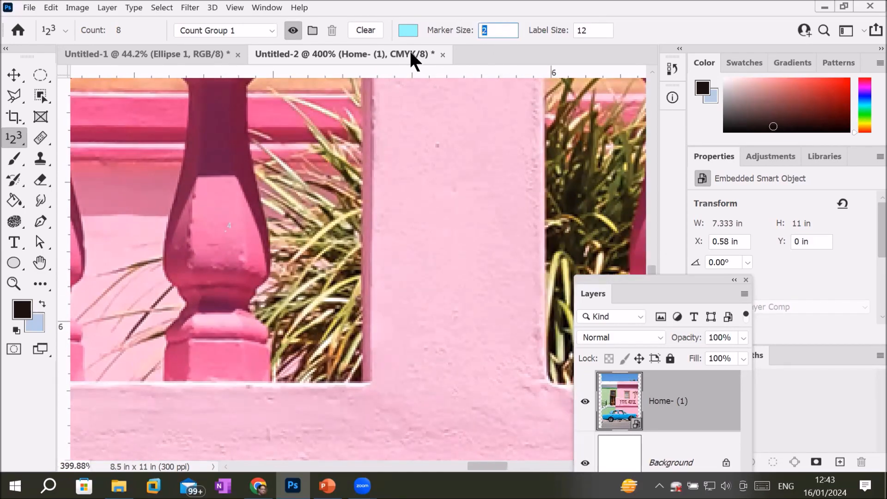
pyautogui.doubleClick(594, 30)
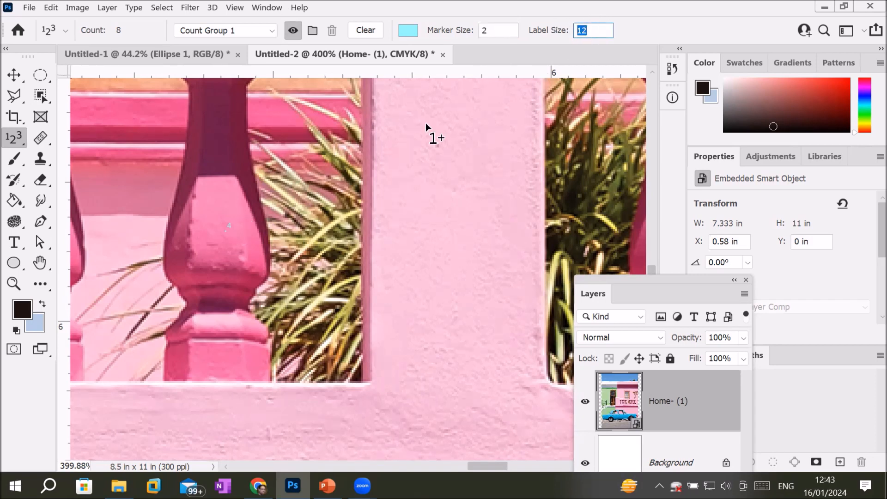
# - Clear the baluster count markers and set the count colour to bright red (#fb0a32)
pyautogui.click(371, 31)
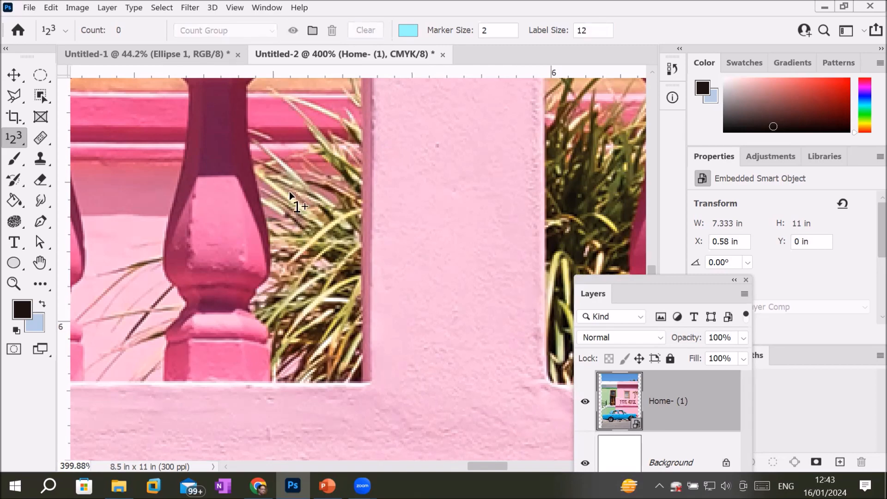
pyautogui.scroll(-6, 218, 281)
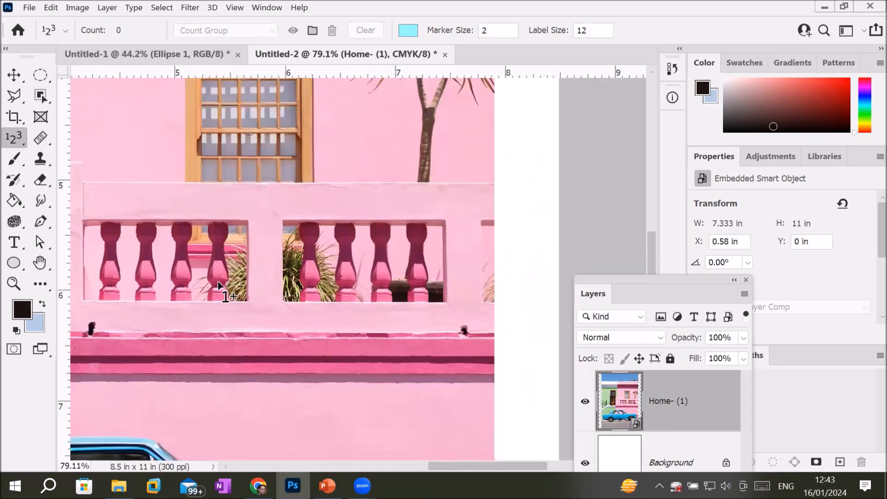
pyautogui.scroll(-2, 218, 281)
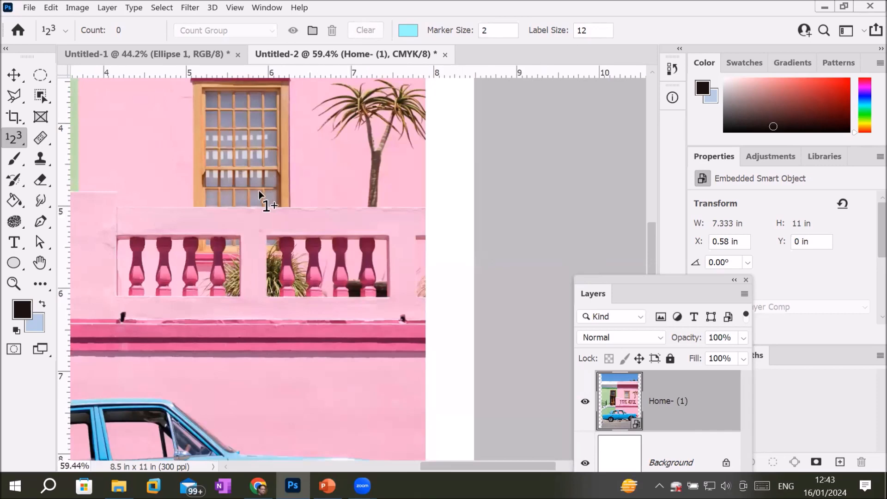
pyautogui.scroll(4, 282, 93)
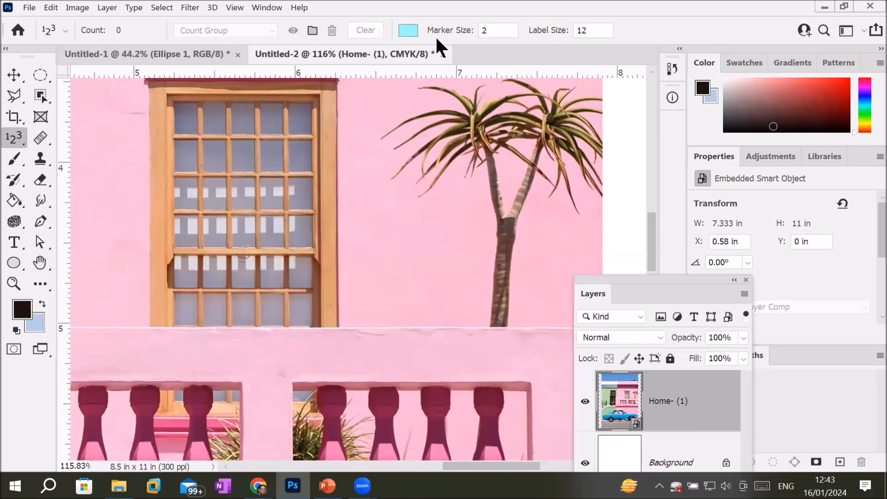
pyautogui.click(409, 32)
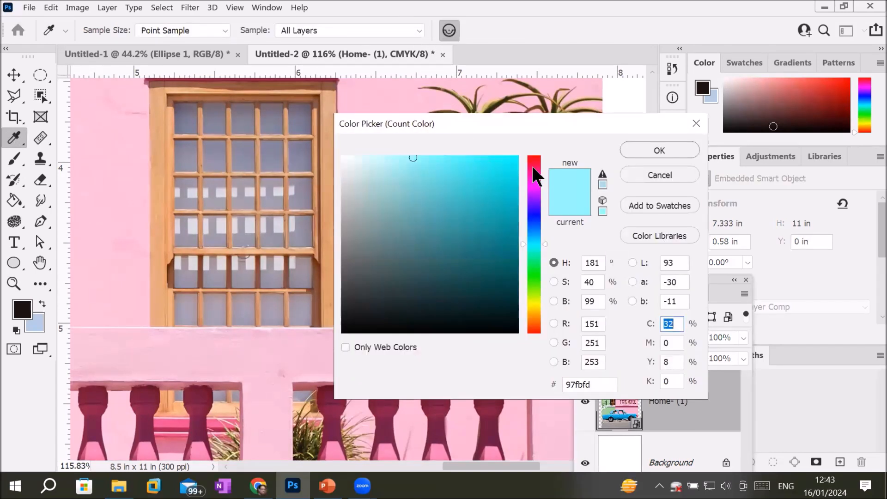
pyautogui.click(538, 160)
pyautogui.click(512, 159)
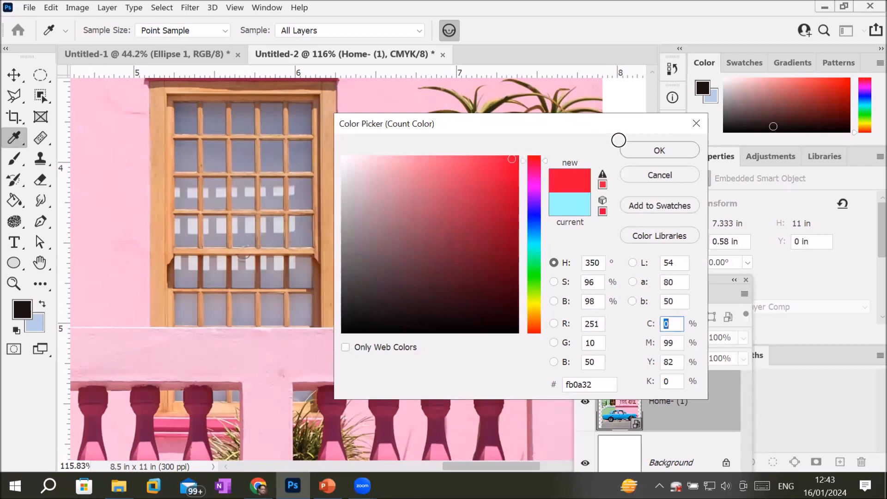
pyautogui.click(645, 150)
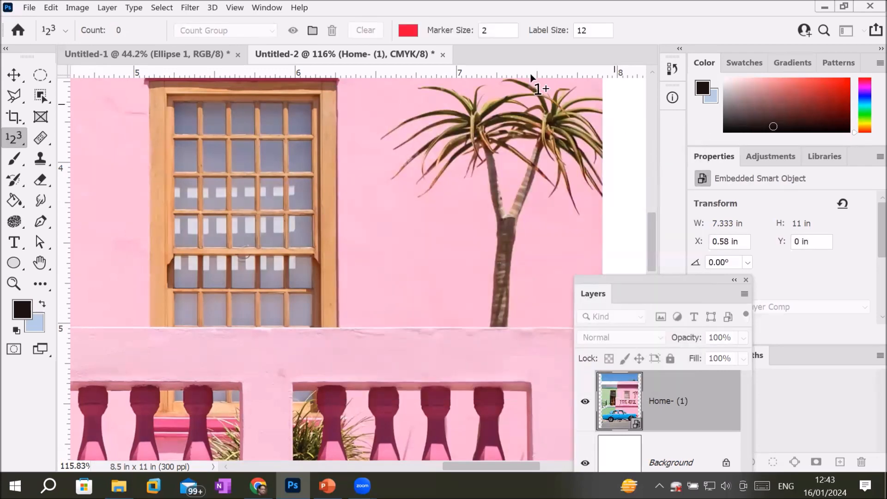
# - Set the count marker size to 10 and the label size to 30
pyautogui.moveTo(502, 27); pyautogui.dragTo(461, 28)
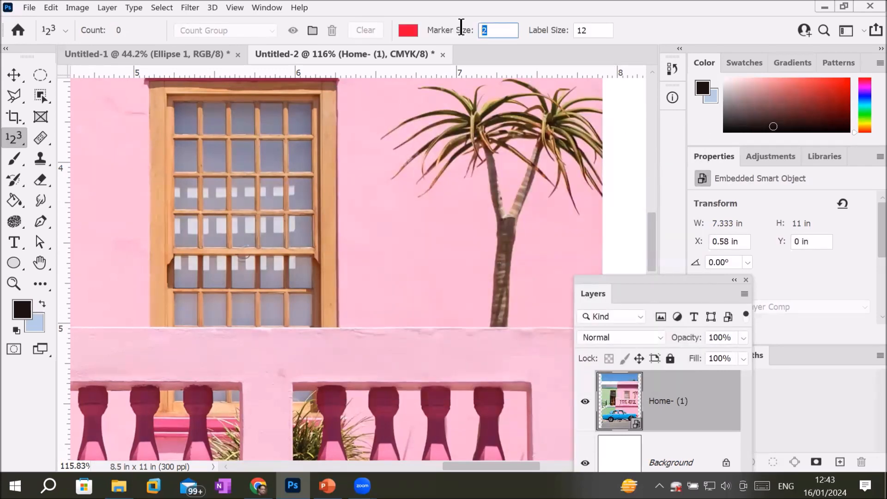
pyautogui.press('Up')
pyautogui.press('Up')
pyautogui.press('Up')
pyautogui.press('Up')
pyautogui.press('Up')
pyautogui.press('Up')
pyautogui.click(596, 32)
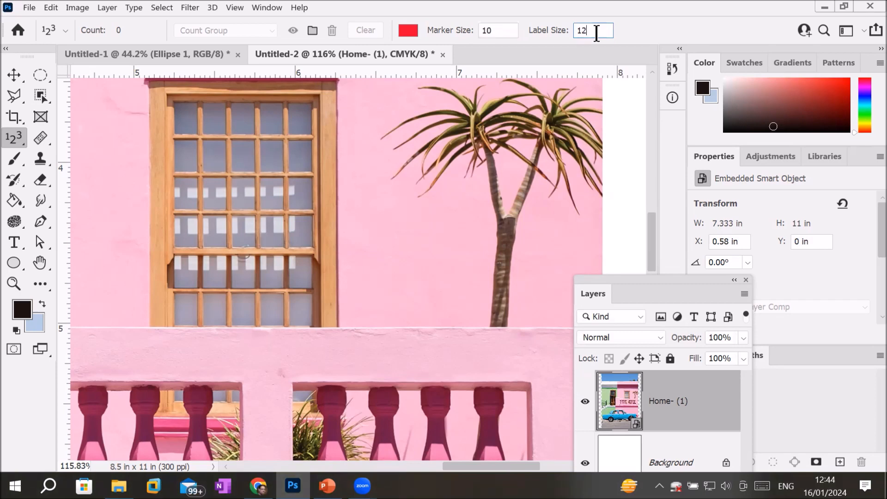
pyautogui.press('Up')
pyautogui.press('Up')
pyautogui.press('Up')
pyautogui.press('Up')
pyautogui.press('Up')
pyautogui.press('Up')
pyautogui.press('Up')
pyautogui.press('Up')
pyautogui.press('Up')
# - Place count markers row by row on all 30 glass panes of the window above the balustrade
pyautogui.click(183, 115)
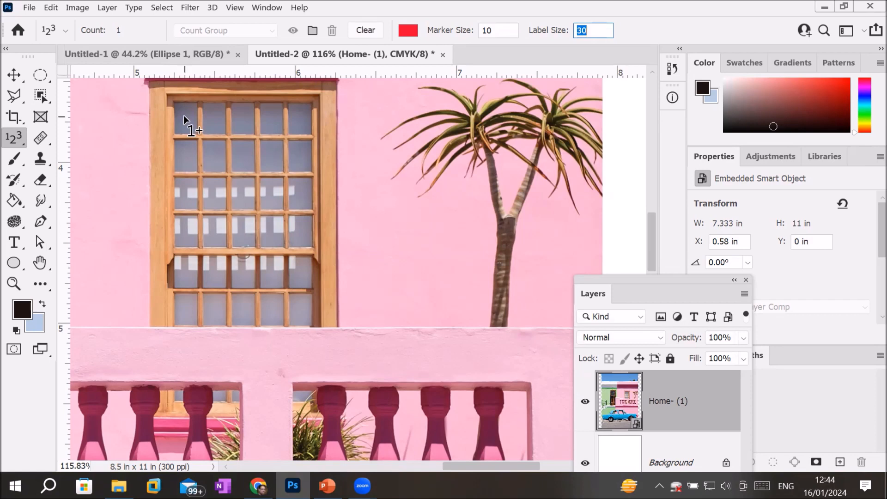
pyautogui.click(209, 119)
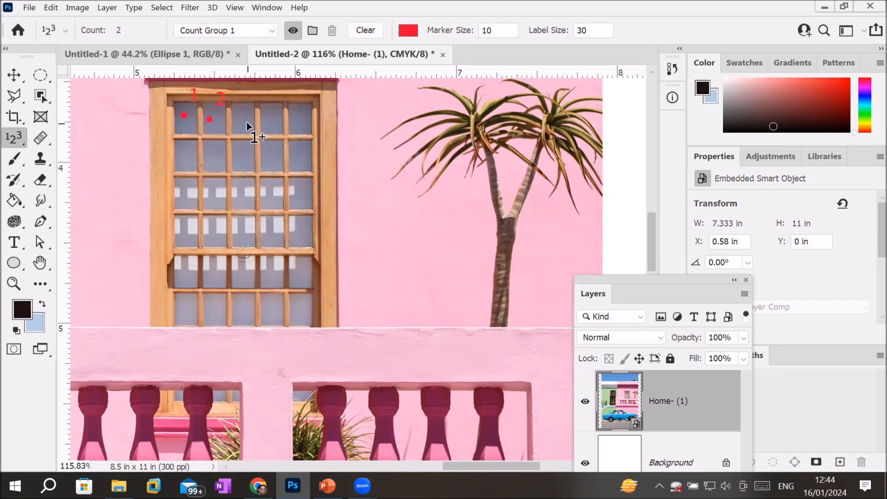
pyautogui.click(273, 126)
pyautogui.click(218, 156)
pyautogui.click(242, 157)
pyautogui.click(270, 163)
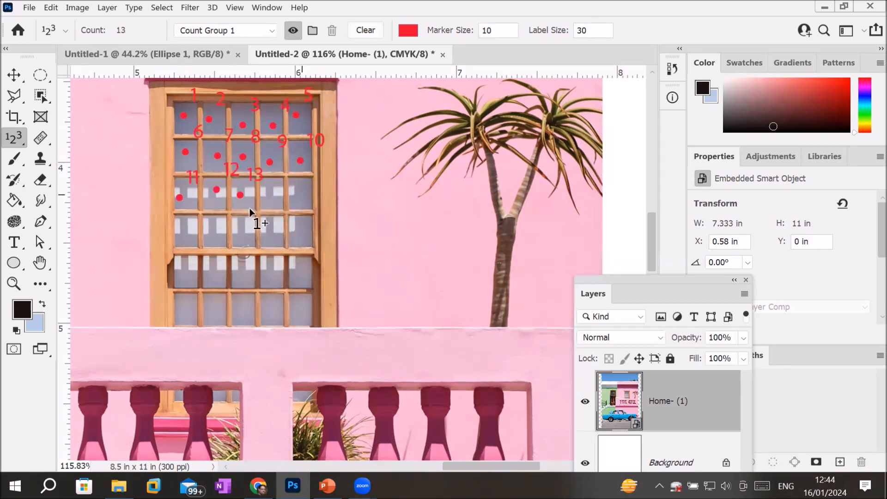
pyautogui.click(265, 196)
pyautogui.click(217, 230)
pyautogui.click(300, 239)
pyautogui.click(184, 284)
pyautogui.click(273, 280)
pyautogui.click(294, 283)
pyautogui.click(239, 313)
pyautogui.click(263, 315)
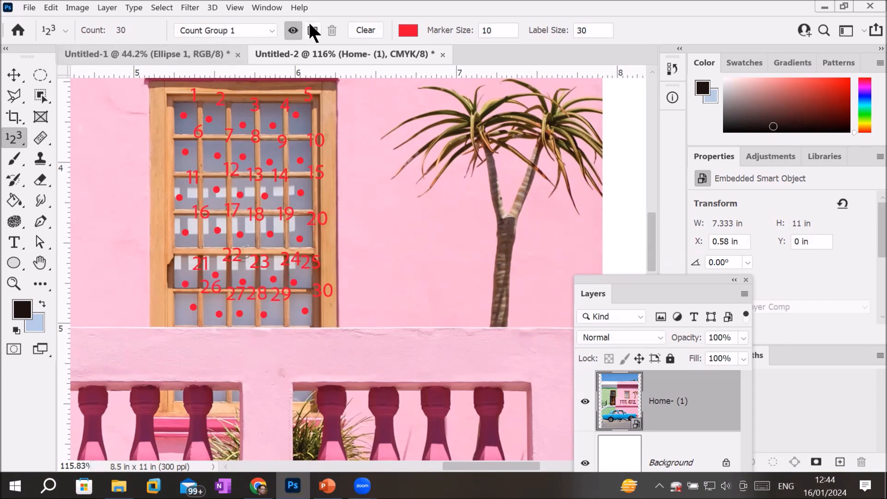
# - Create a second count group named "Pillar count"
pyautogui.scroll(-6, 324, 242)
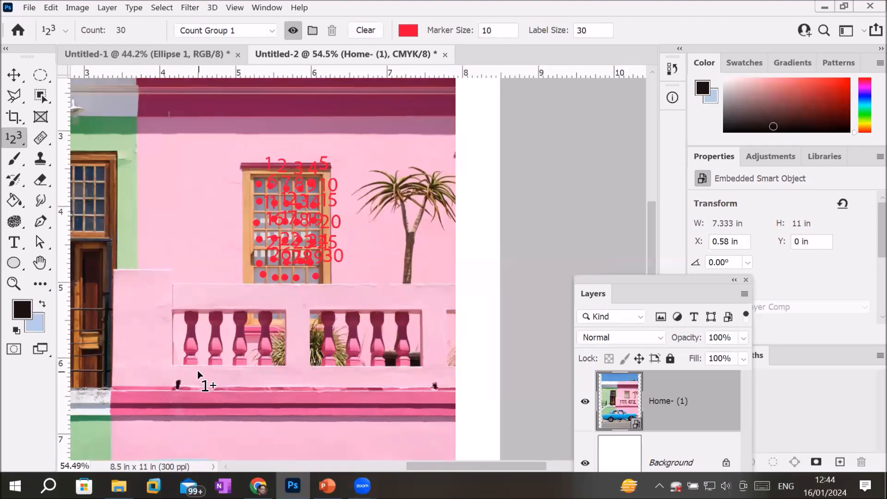
pyautogui.scroll(1, 198, 371)
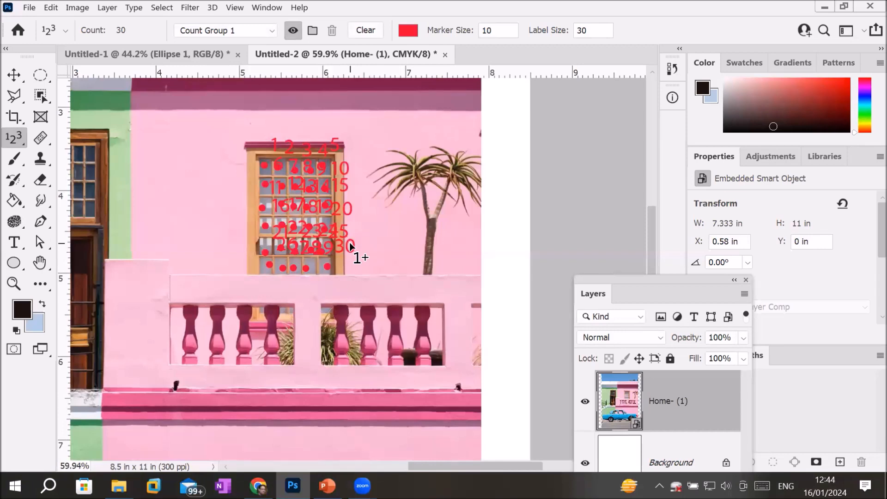
pyautogui.click(313, 30)
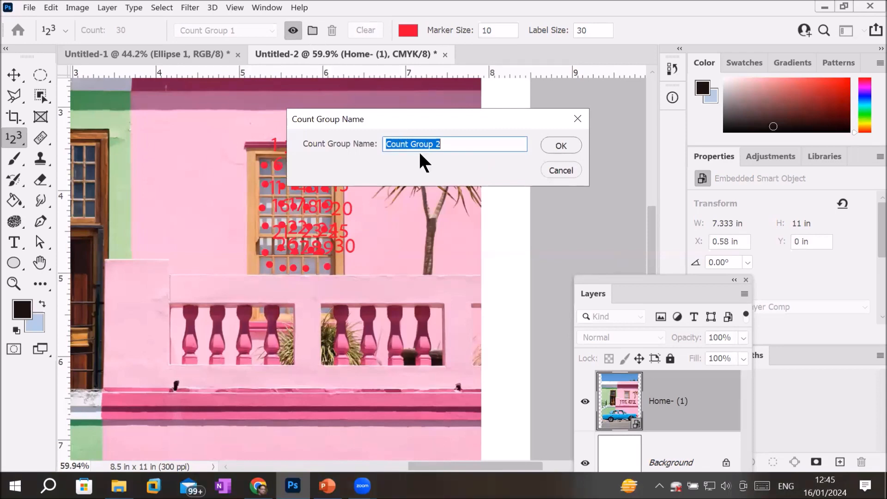
pyautogui.write('Pillar count')
pyautogui.click(559, 147)
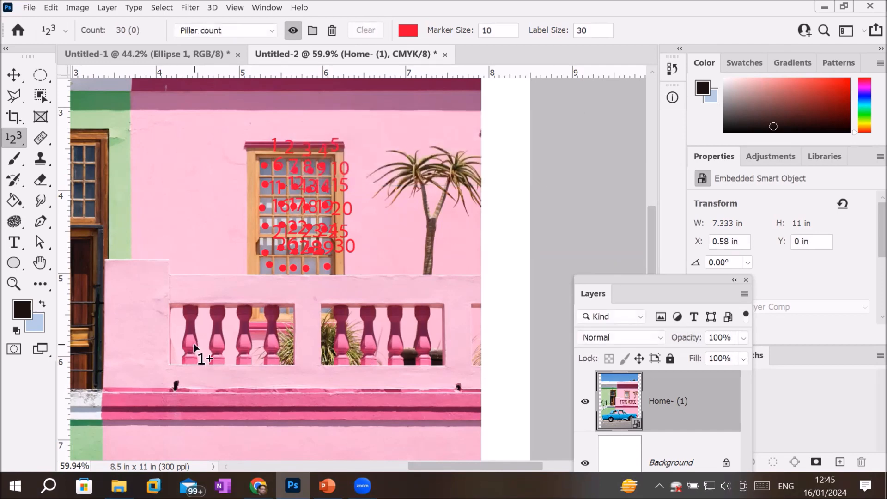
# - Set the Pillar count group's marker colour to blue (#0a1bfb)
pyautogui.click(410, 31)
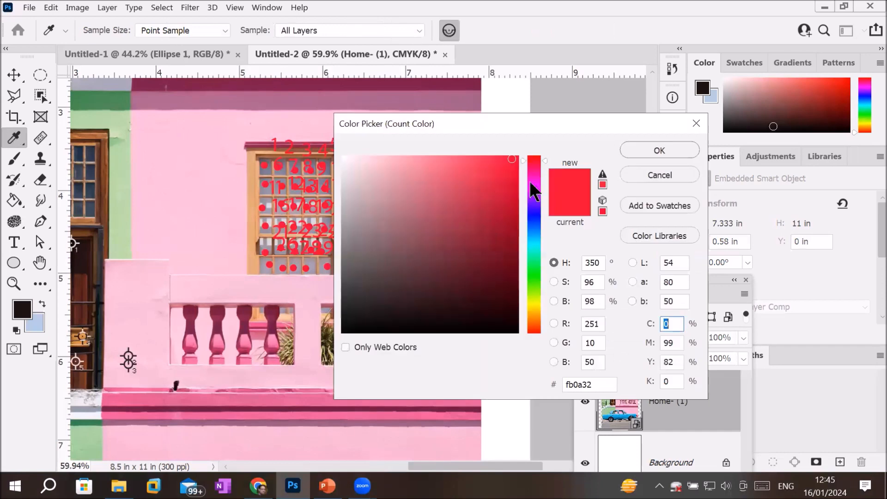
pyautogui.click(535, 218)
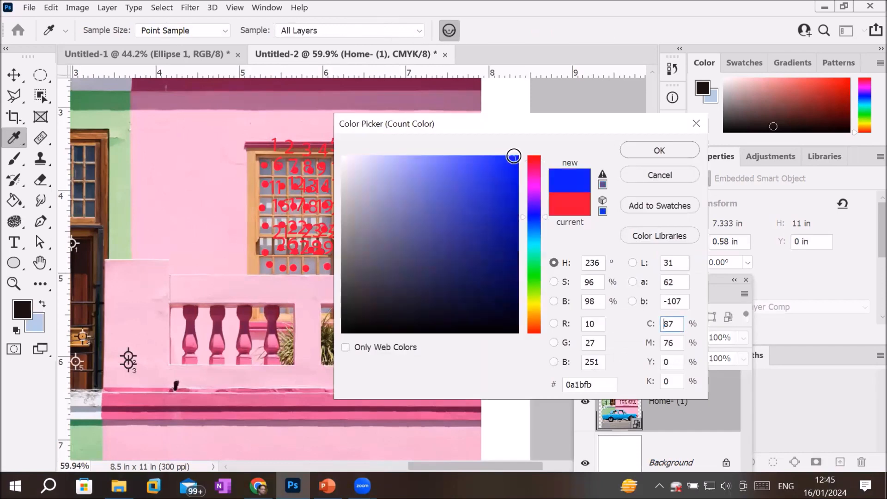
pyautogui.click(664, 147)
# - Set the Pillar count group's marker size to 6 and label size to 15
pyautogui.click(509, 28)
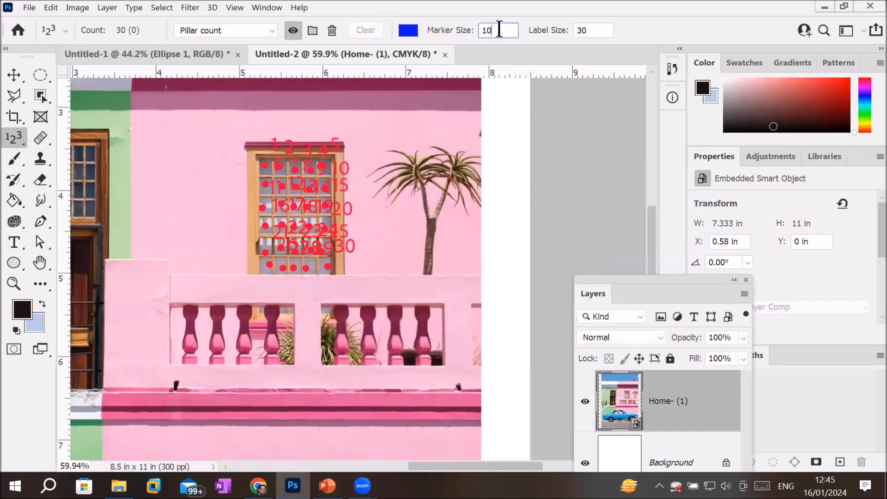
pyautogui.scroll(-2, 498, 30)
pyautogui.click(589, 31)
pyautogui.scroll(-7, 589, 31)
pyautogui.scroll(-10, 589, 31)
pyautogui.scroll(2, 588, 32)
# - Place one count marker on each of the eight pillars in the two balustrade openings and check them up close
pyautogui.click(185, 334)
pyautogui.click(217, 343)
pyautogui.click(244, 351)
pyautogui.click(272, 351)
pyautogui.click(357, 350)
pyautogui.click(371, 352)
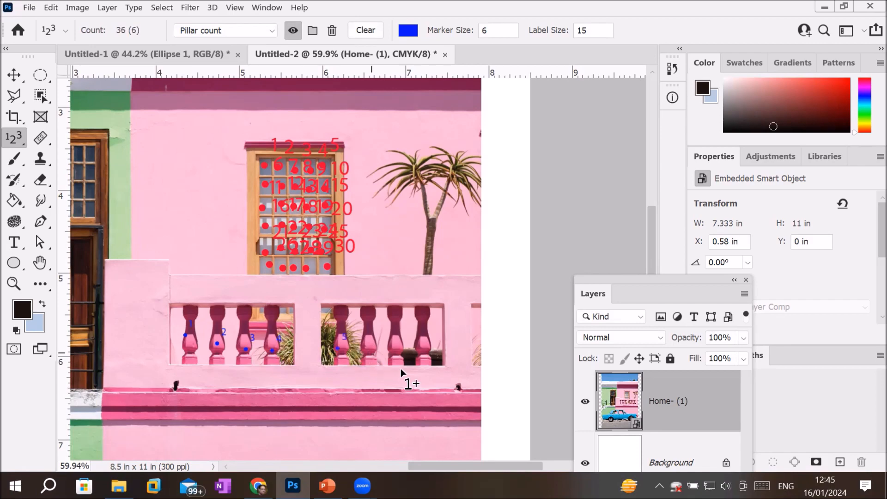
pyautogui.click(394, 353)
pyautogui.click(420, 353)
pyautogui.scroll(5, 431, 343)
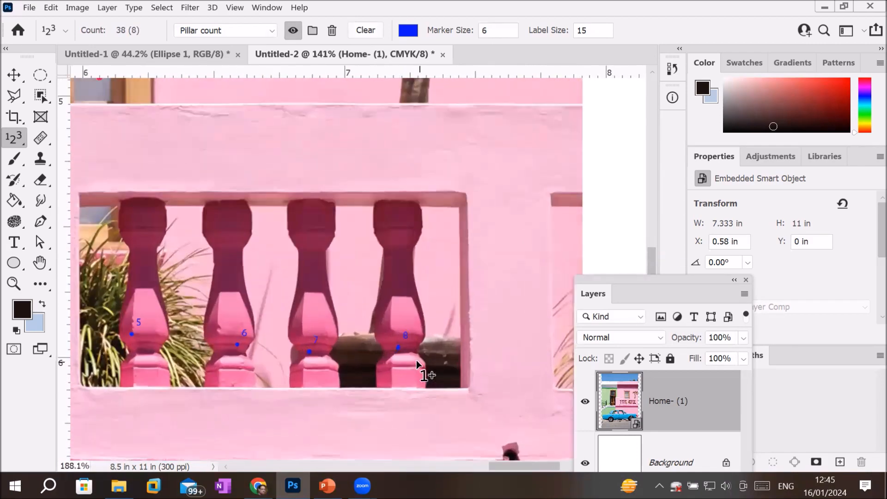
pyautogui.scroll(6, 415, 358)
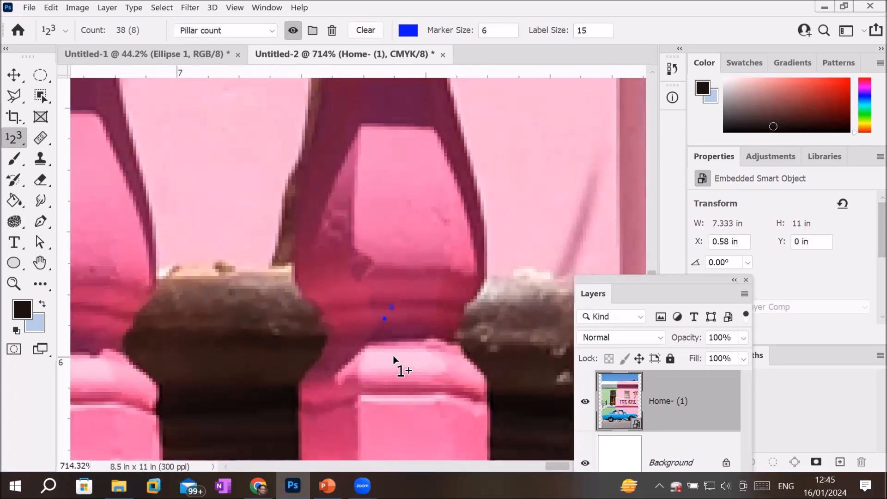
pyautogui.scroll(-10, 393, 355)
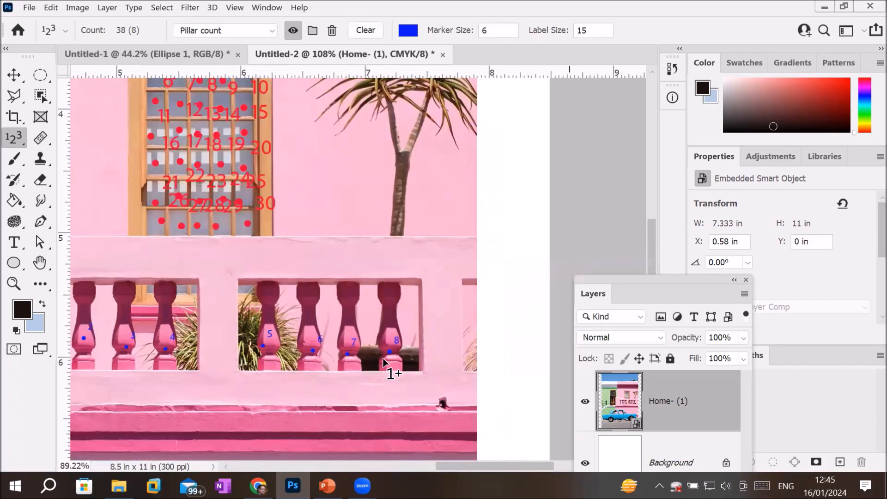
pyautogui.scroll(-3, 384, 362)
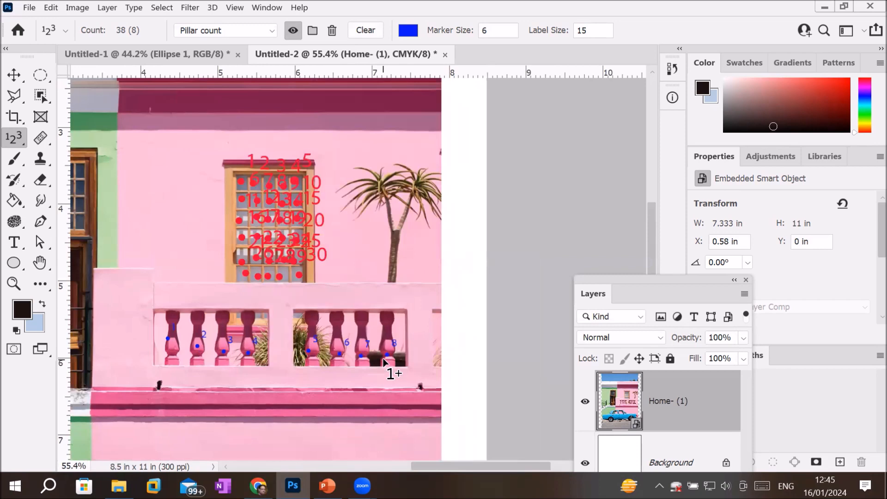
# - Rename Count Group 1 as "Window count"
pyautogui.click(271, 30)
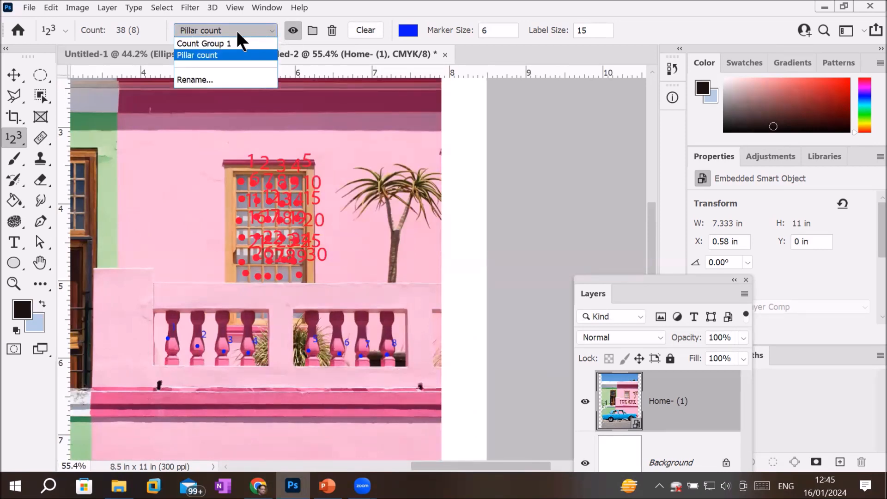
pyautogui.click(216, 43)
pyautogui.click(272, 30)
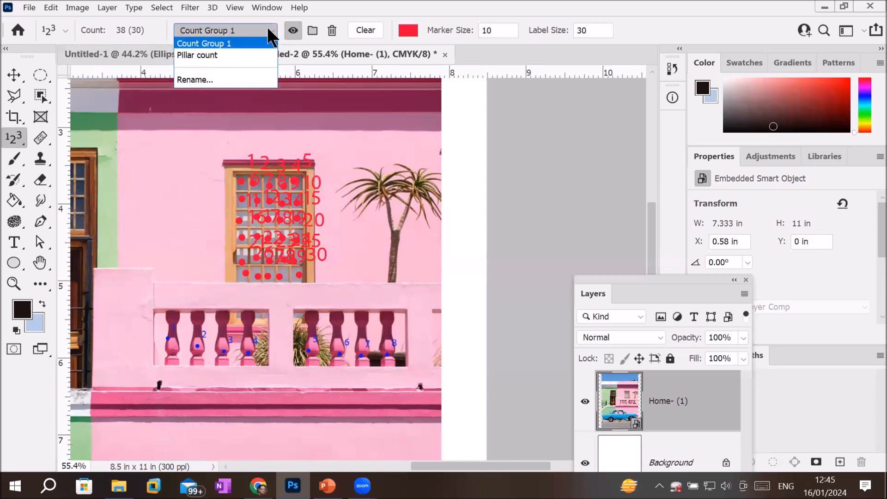
pyautogui.click(193, 82)
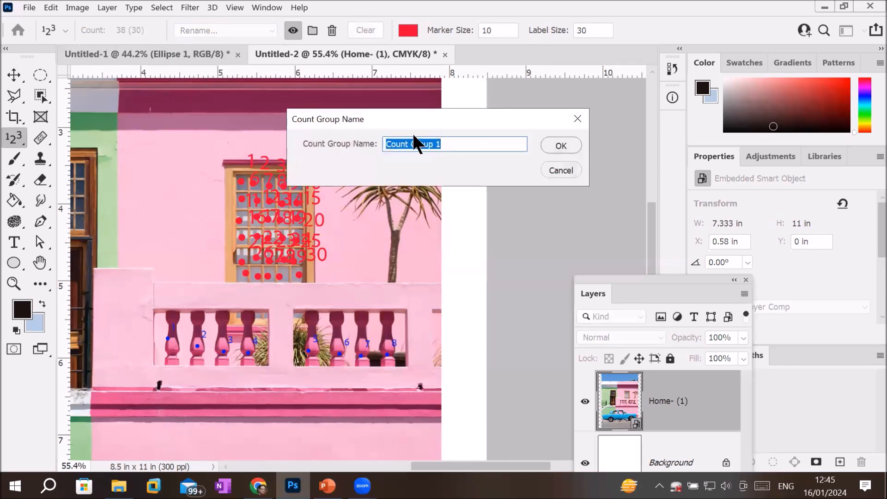
pyautogui.write('Window count')
pyautogui.press('Return')
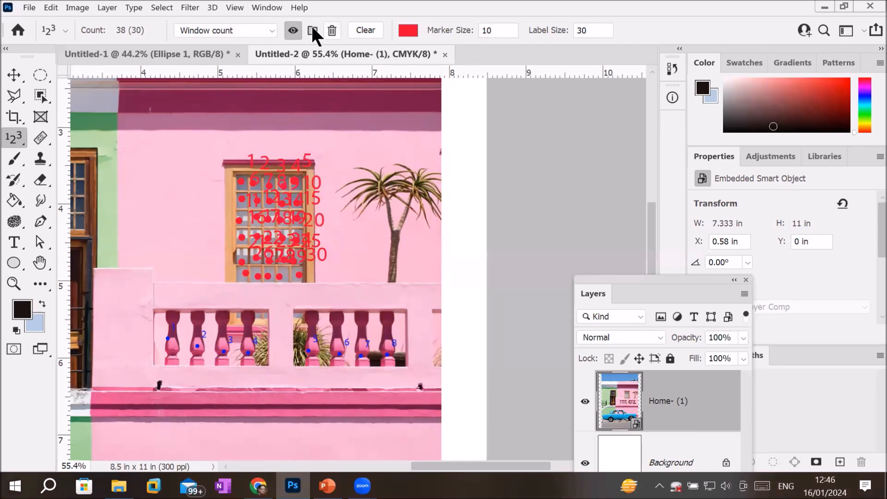
# - Hide and show again the Window count markers, and do the same with the Pillar count markers
pyautogui.click(292, 28)
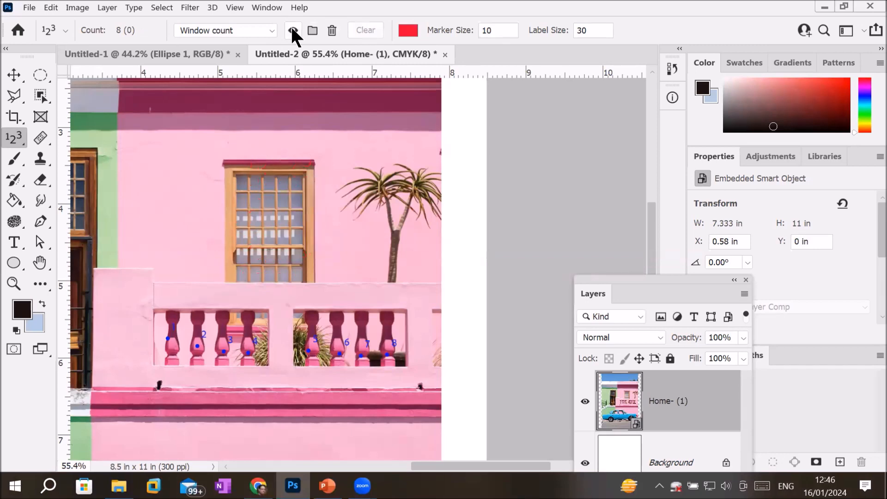
pyautogui.click(292, 28)
pyautogui.click(271, 31)
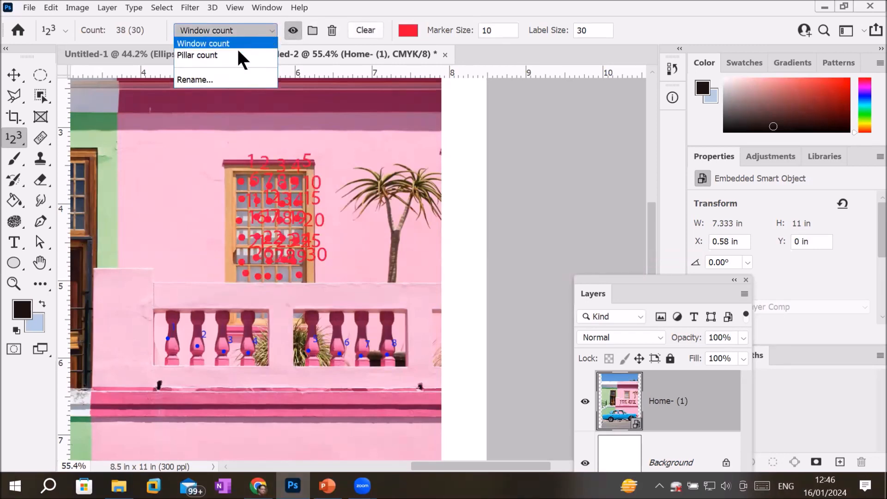
pyautogui.click(227, 53)
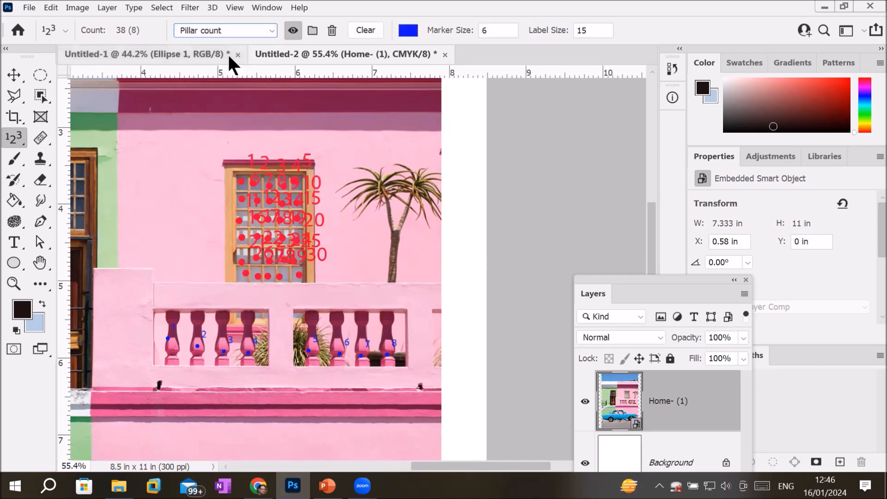
pyautogui.click(294, 28)
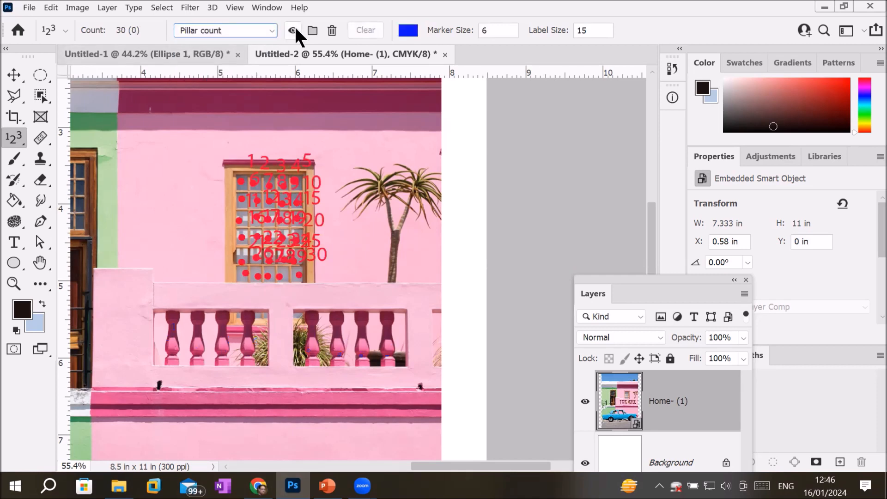
pyautogui.click(295, 28)
# - Check how the count markers display with the Move and Type tools active, and return to the Count tool
pyautogui.click(13, 76)
pyautogui.scroll(-3, 199, 169)
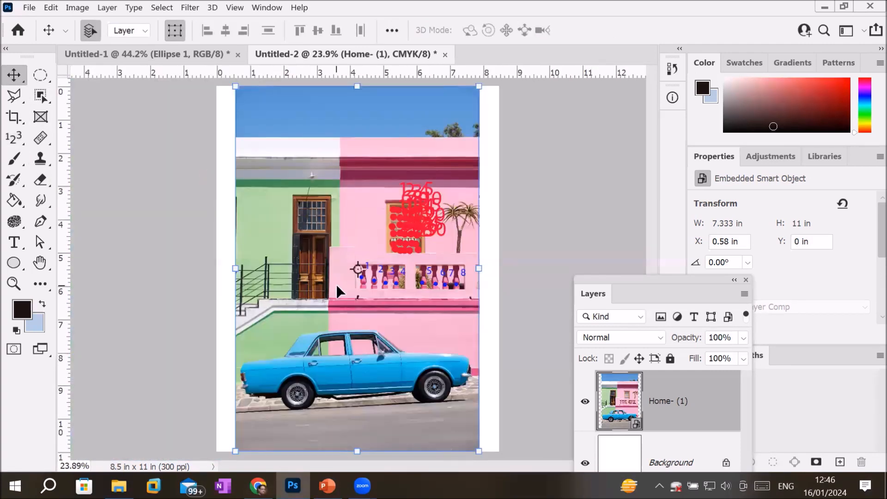
pyautogui.click(14, 242)
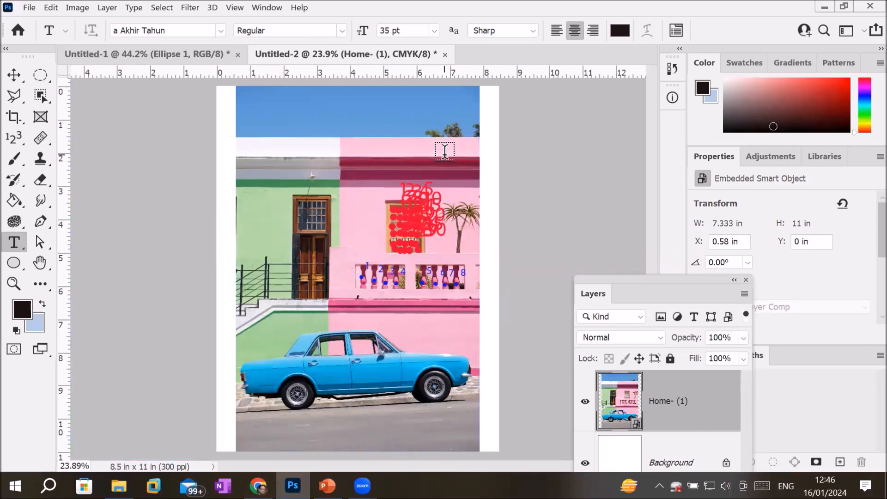
pyautogui.click(15, 132)
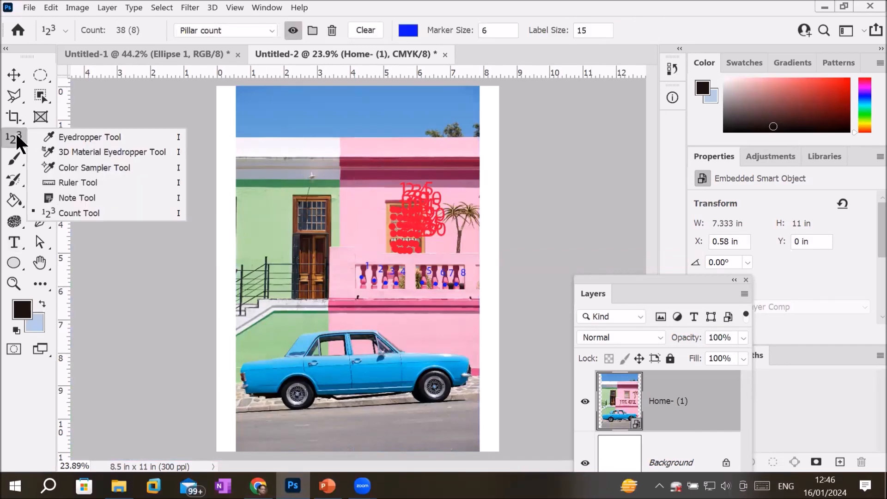
pyautogui.click(101, 215)
pyautogui.scroll(1, 455, 202)
pyautogui.scroll(6, 363, 244)
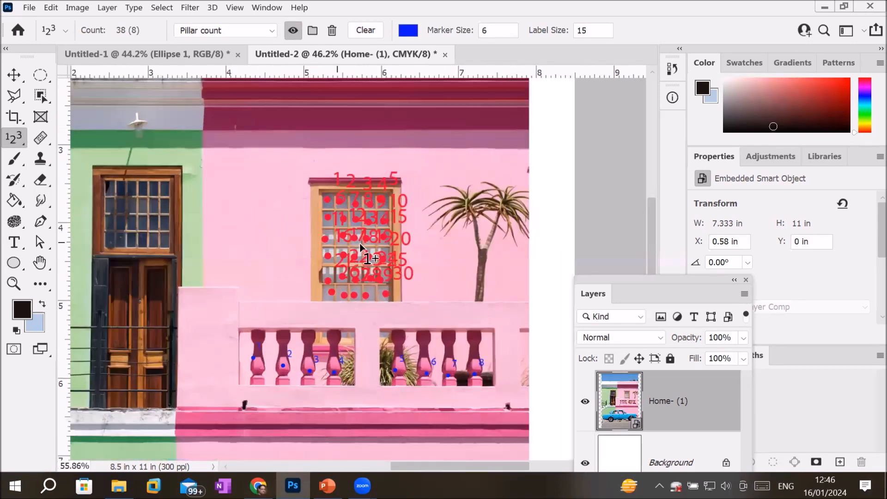
pyautogui.scroll(1, 365, 253)
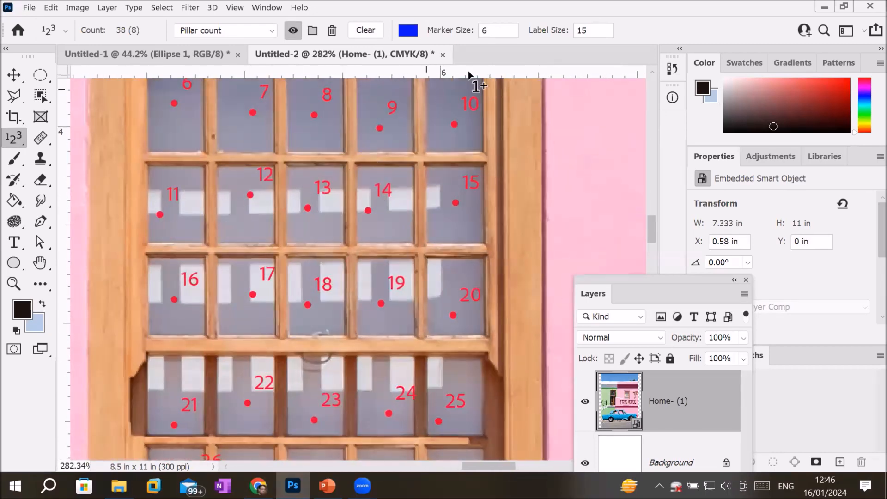
pyautogui.click(580, 30)
pyautogui.click(501, 30)
# - Toggle the visibility of the Window count markers off and on, and delete the Window count group
pyautogui.click(270, 24)
pyautogui.click(251, 45)
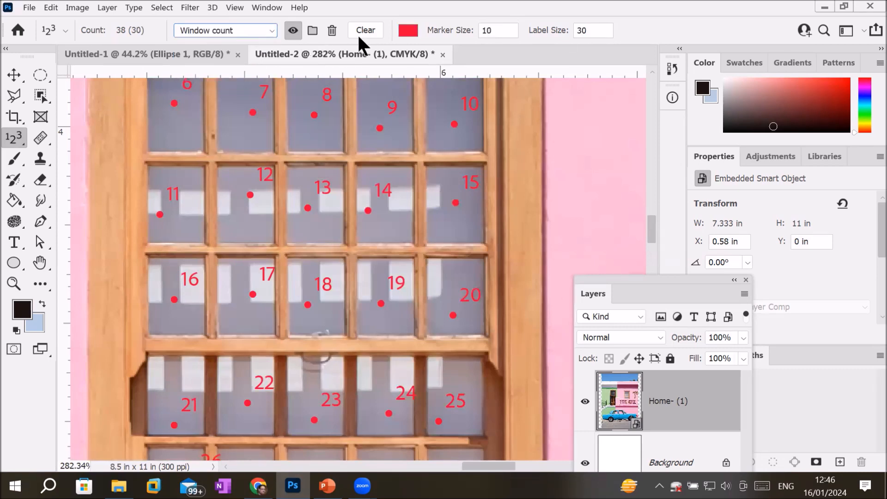
pyautogui.click(293, 31)
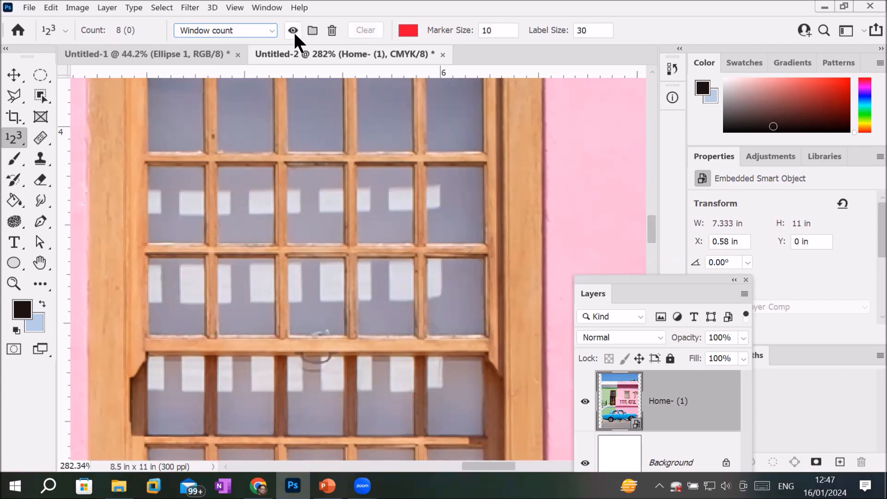
pyautogui.click(294, 32)
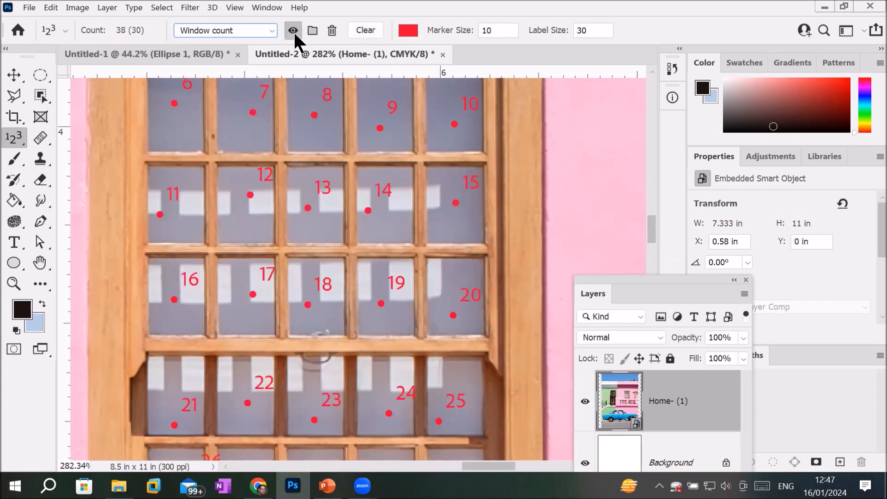
pyautogui.click(332, 28)
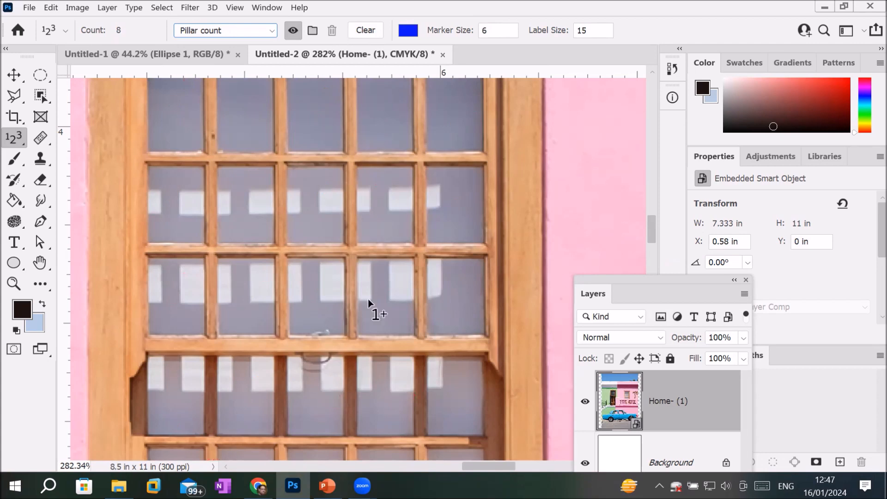
# - Add a ninth Pillar count marker on a window pane and view the markers with the Move tool
pyautogui.click(364, 314)
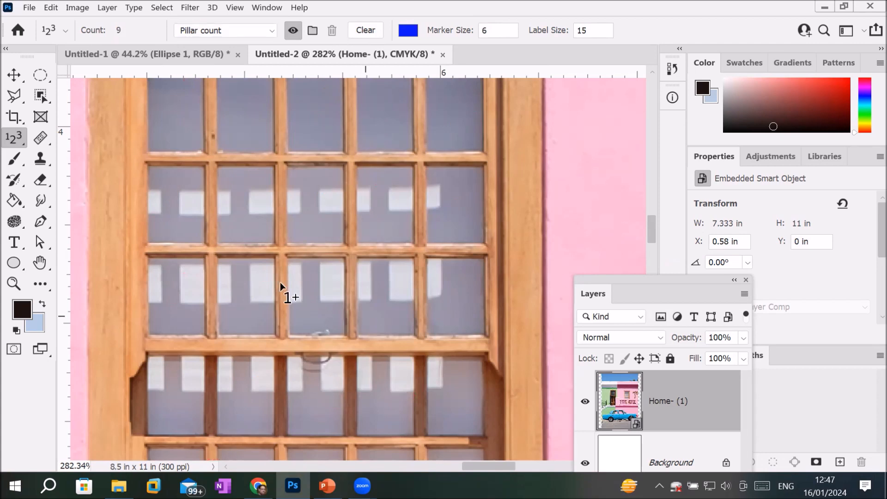
pyautogui.hotkey('ctrl', '-')
pyautogui.click(14, 76)
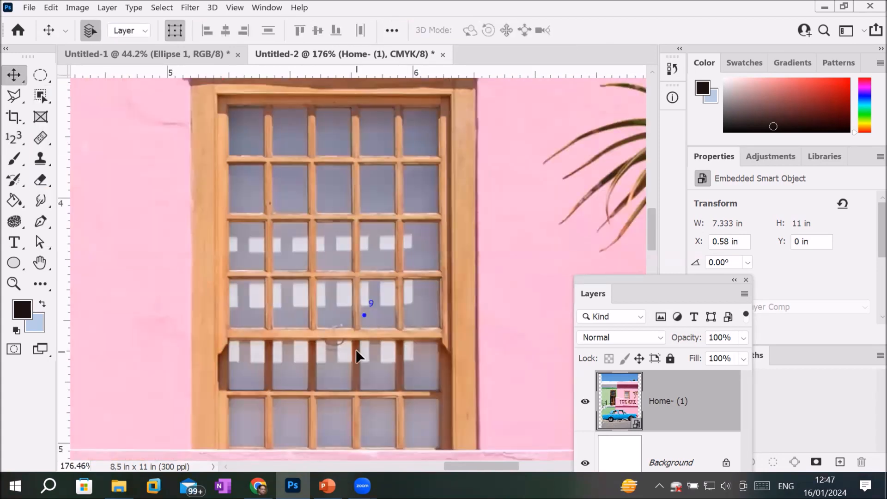
pyautogui.scroll(-4, 356, 348)
pyautogui.scroll(-1, 357, 348)
pyautogui.scroll(4, 432, 428)
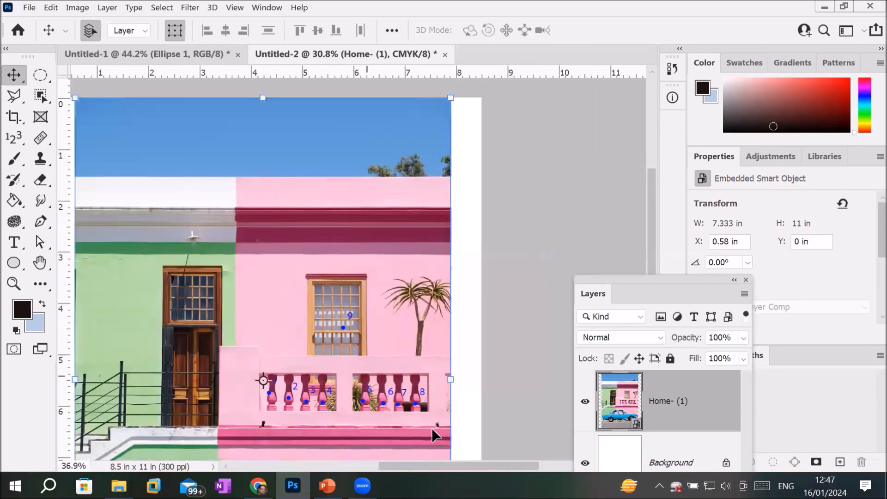
pyautogui.scroll(3, 432, 427)
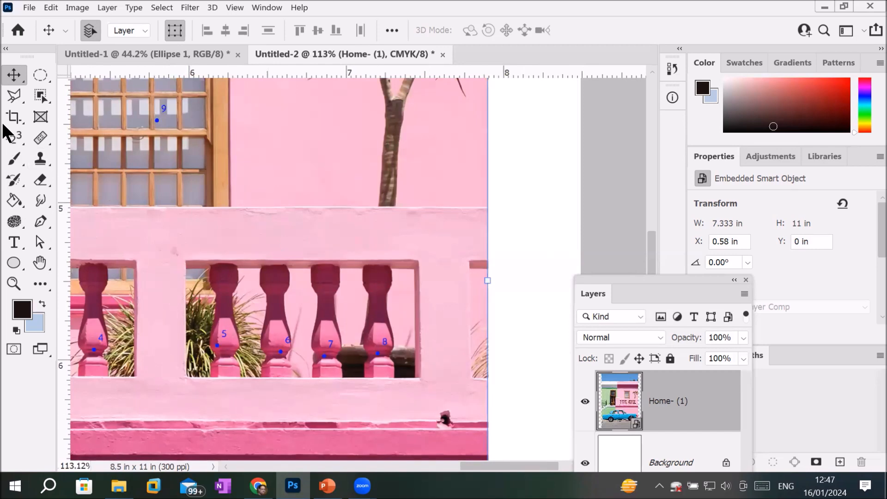
# - Clear all the Pillar count markers from the house photo
pyautogui.click(14, 138)
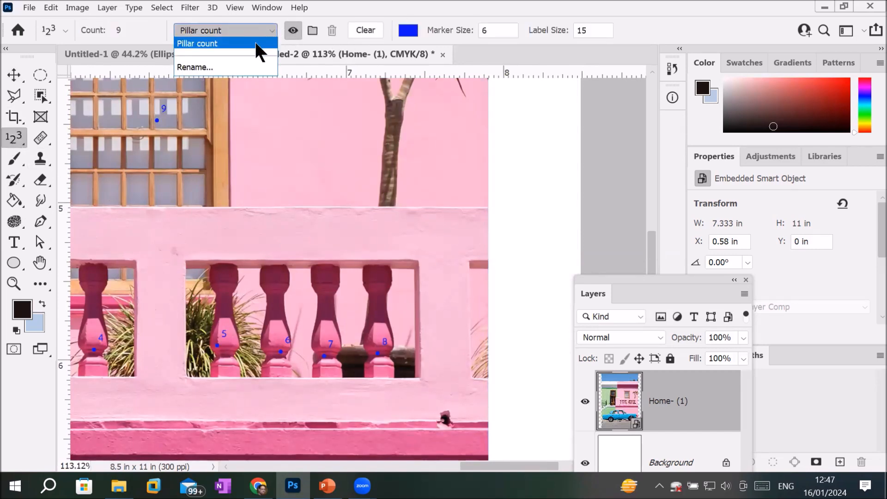
pyautogui.click(255, 43)
pyautogui.click(365, 31)
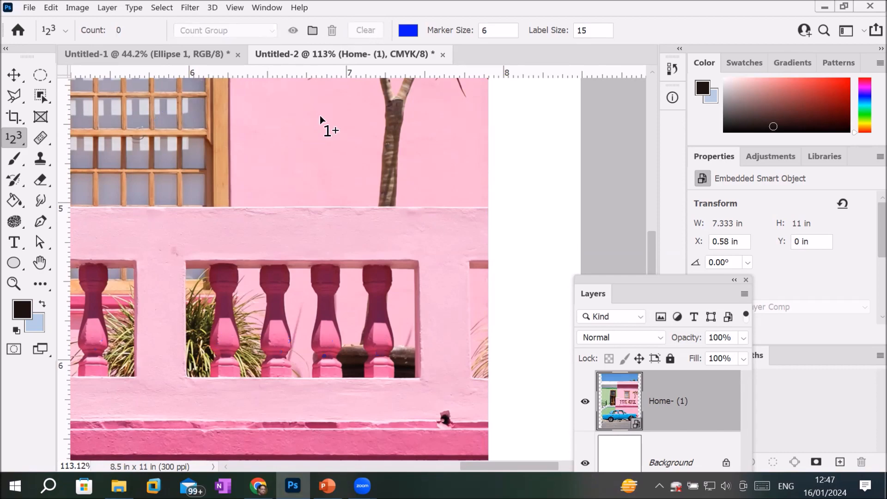
pyautogui.scroll(-8, 299, 278)
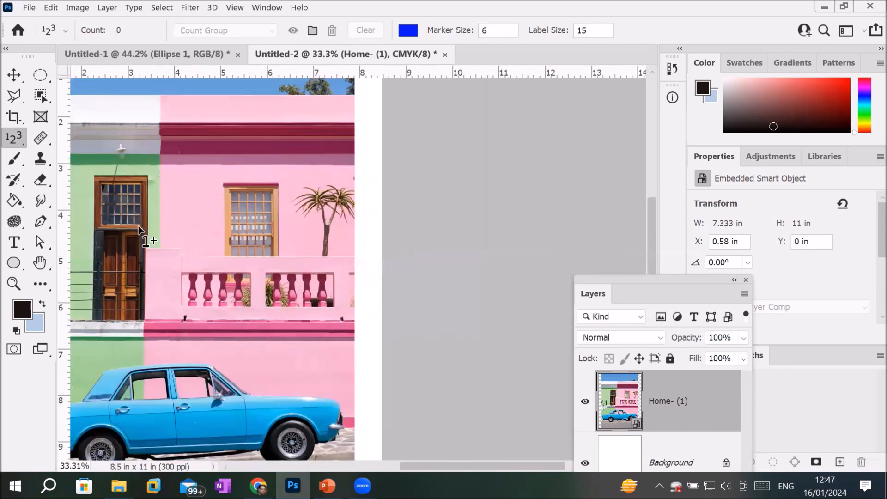
pyautogui.scroll(-2, 152, 318)
pyautogui.scroll(4, 343, 340)
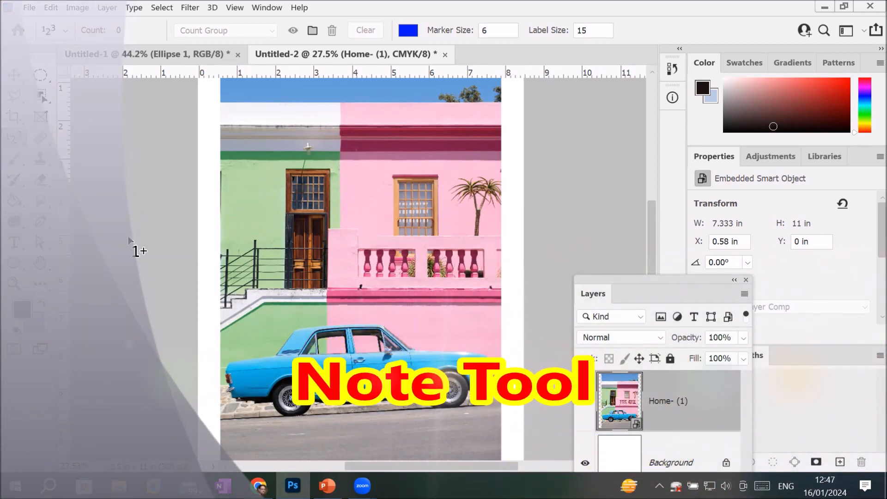
# - Add a note on the pink wall beside the window with the lines "Window", "3x5 ft" and "this is outside room windows" using the Note tool
pyautogui.rightClick(10, 133)
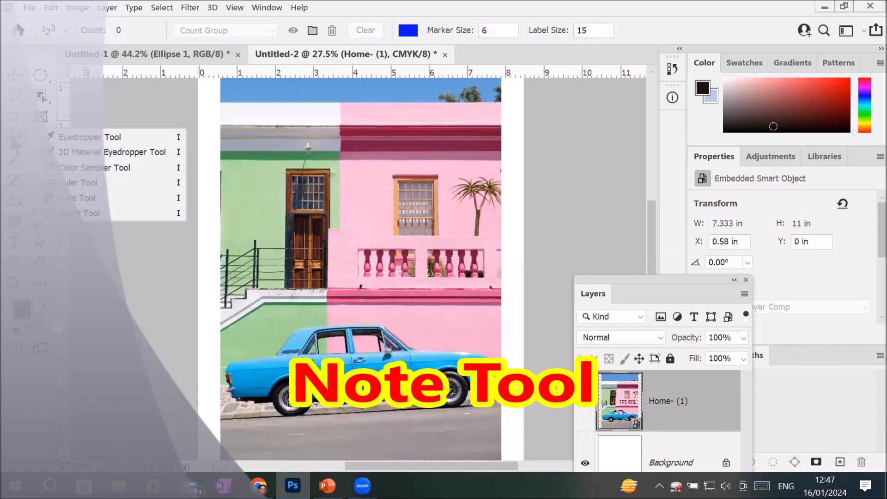
pyautogui.click(93, 198)
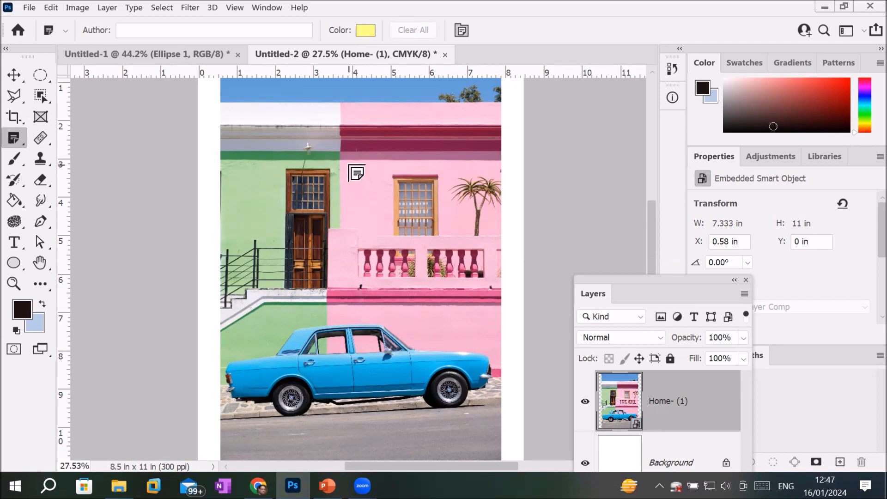
pyautogui.click(350, 165)
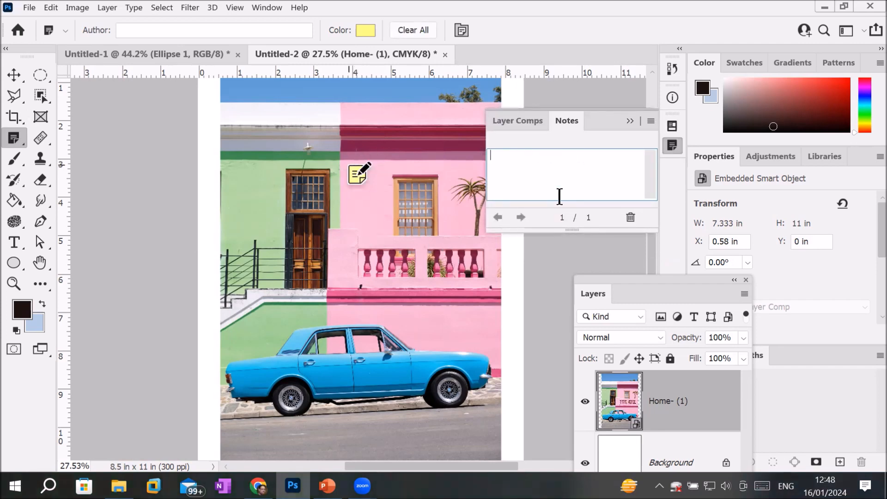
pyautogui.write('Window')
pyautogui.press('Return')
pyautogui.write('3x5 ft')
pyautogui.press('Return')
pyautogui.write('this is ')
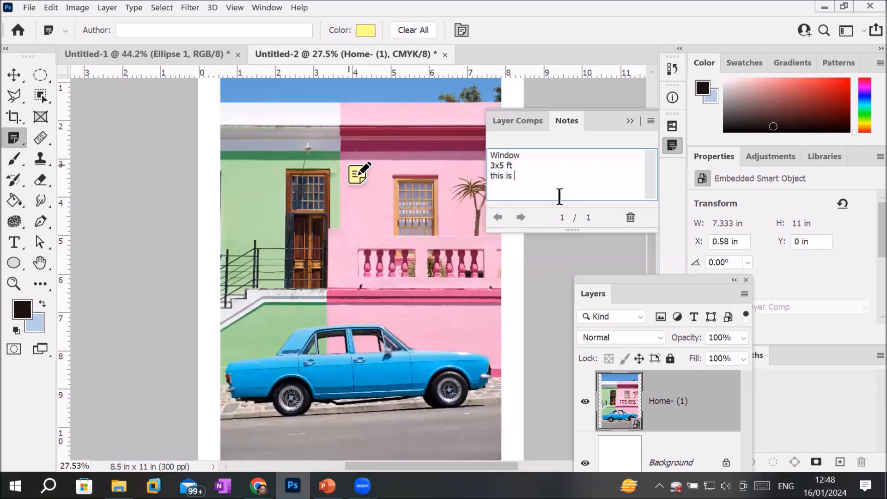
pyautogui.write('outside room windows')
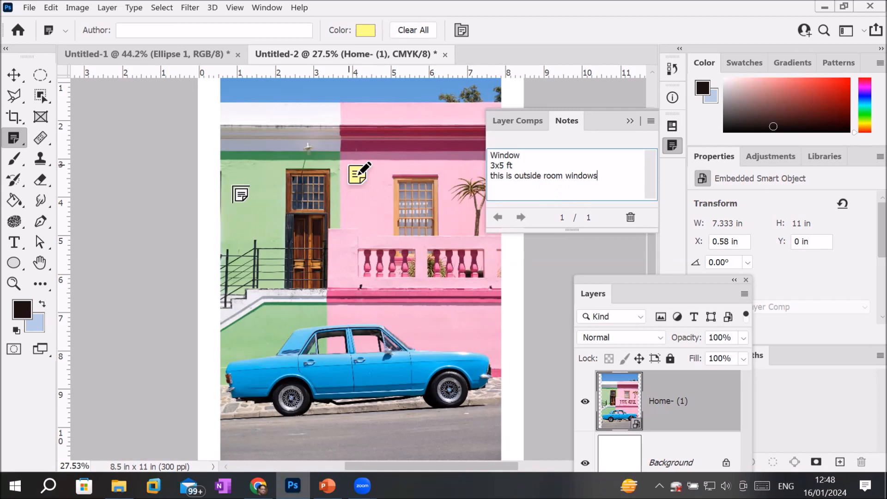
# - Add a note on the green wall reading "Door, with brown skin" and "height and width:6x4", and step back and forth between the two notes
pyautogui.click(350, 167)
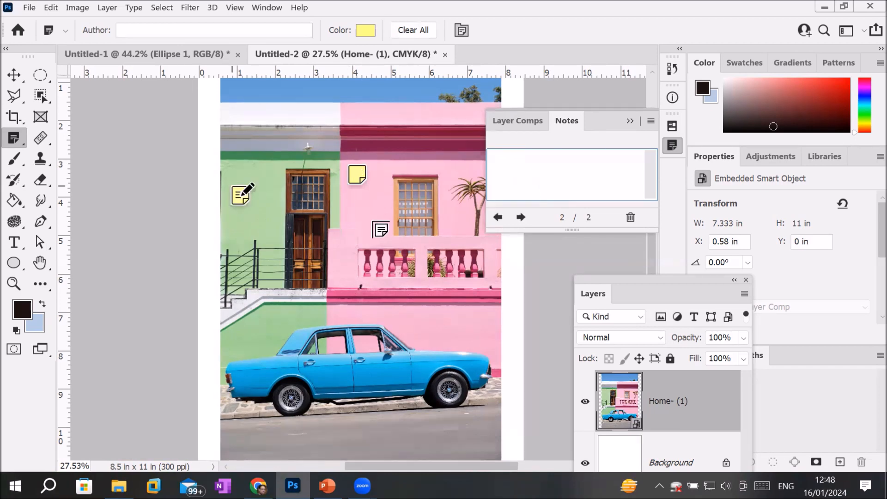
pyautogui.write('Door, w')
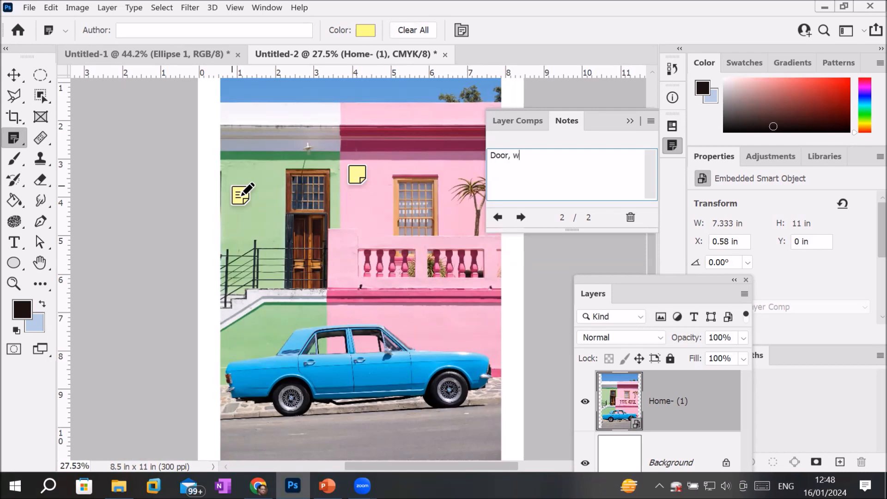
pyautogui.write('ith brown')
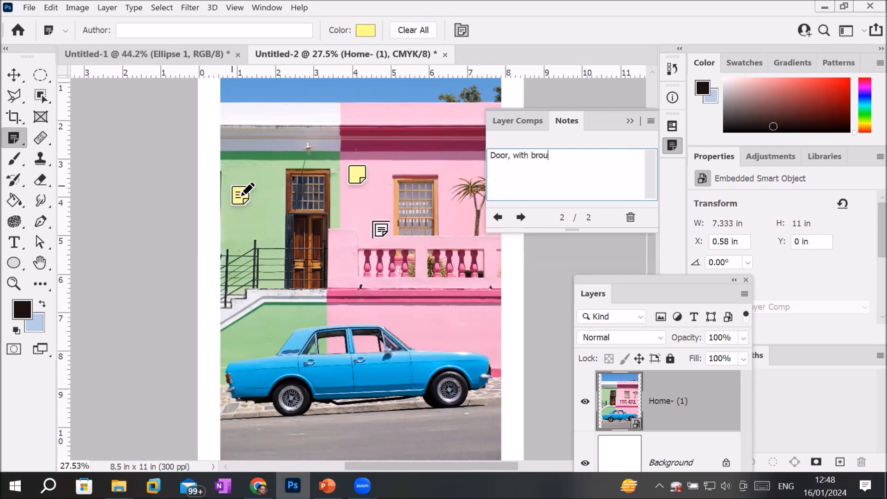
pyautogui.write(' skin')
pyautogui.press('Return')
pyautogui.write('height an d wid')
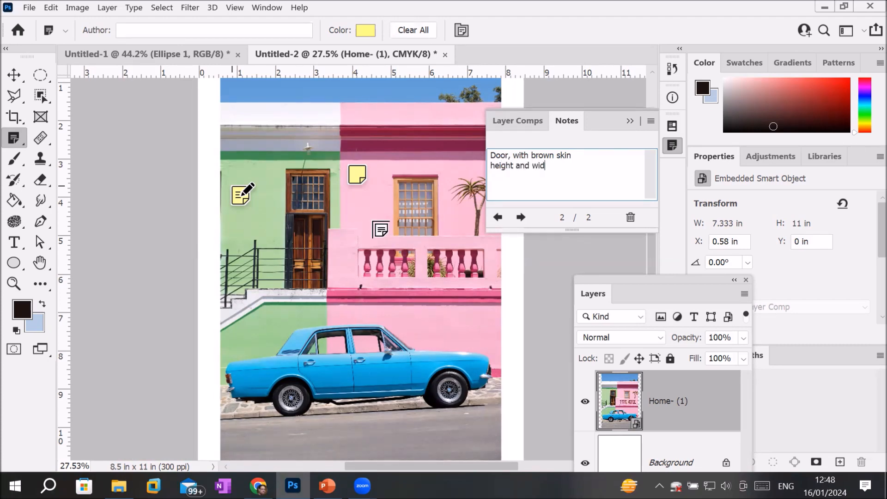
pyautogui.write('th:')
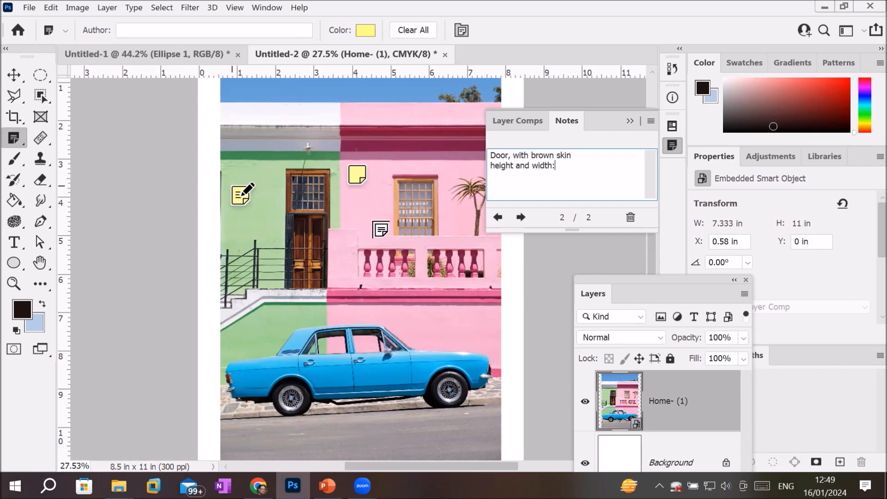
pyautogui.write('6x4')
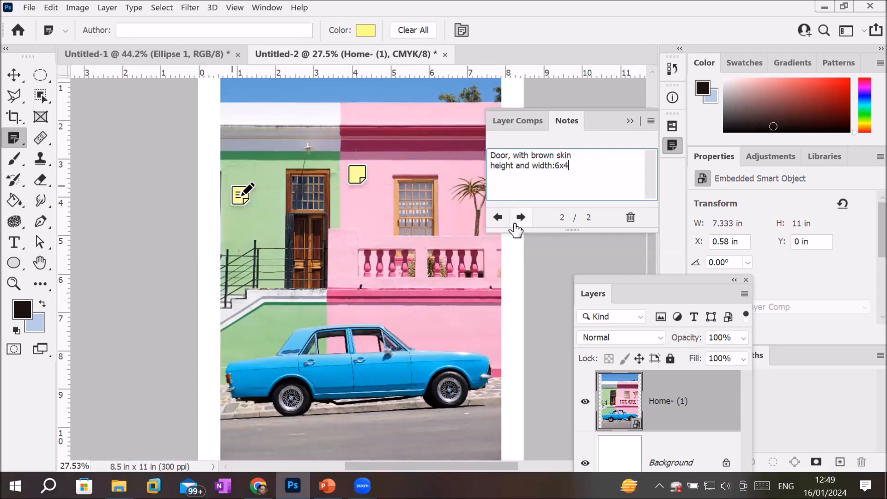
pyautogui.click(498, 217)
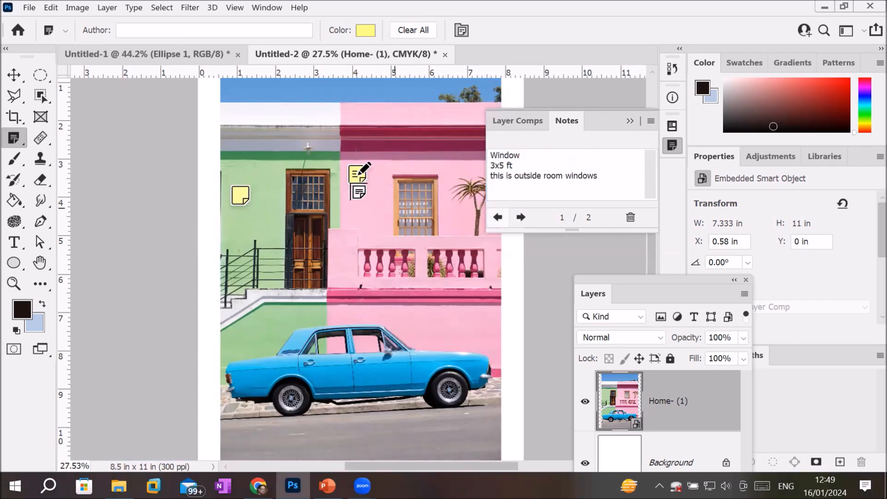
pyautogui.click(519, 219)
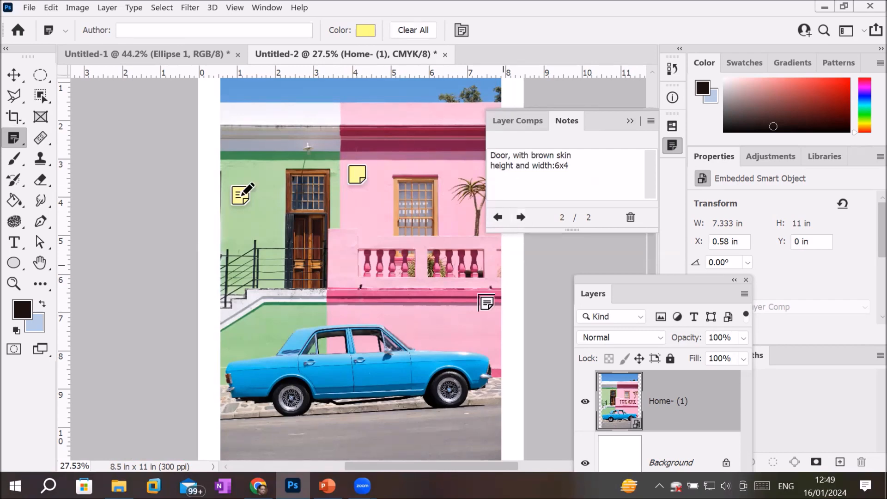
# - Add a note above the blue car's bonnet reading "My blue car outside road", and cycle through all the notes
pyautogui.click(422, 334)
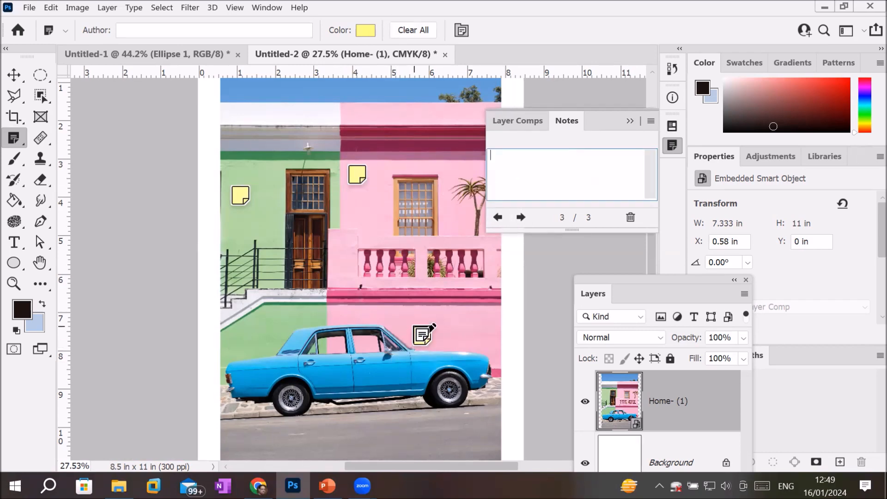
pyautogui.write('My blue car outside road')
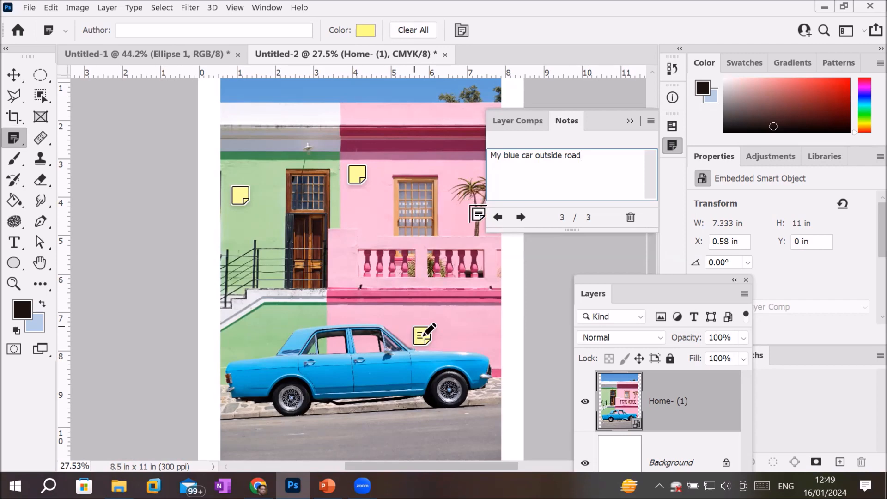
pyautogui.click(498, 217)
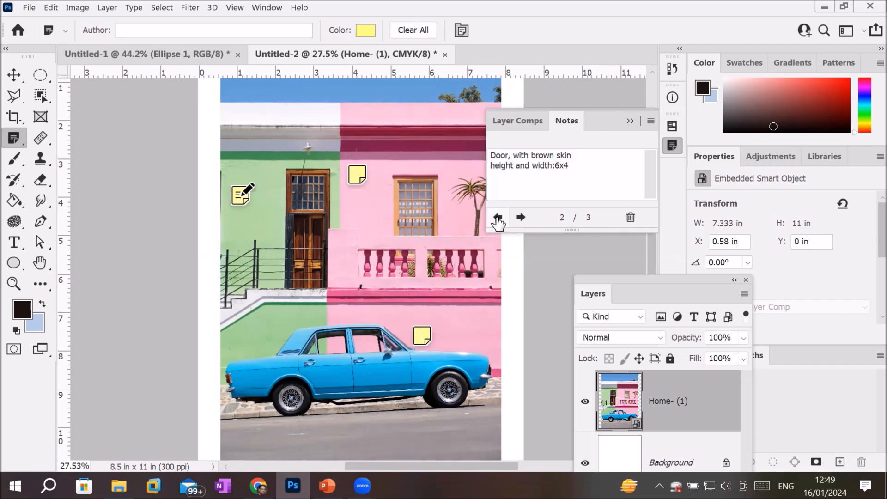
pyautogui.click(498, 218)
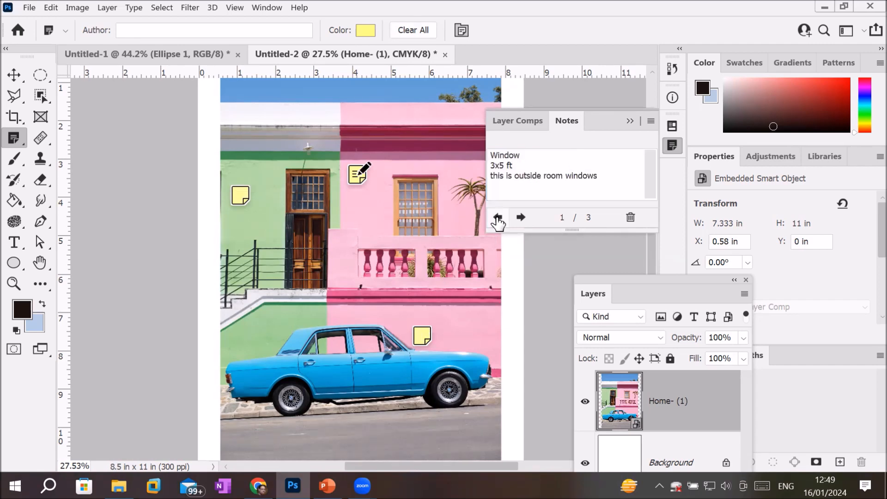
pyautogui.click(498, 217)
pyautogui.click(498, 217)
pyautogui.click(498, 218)
pyautogui.click(498, 217)
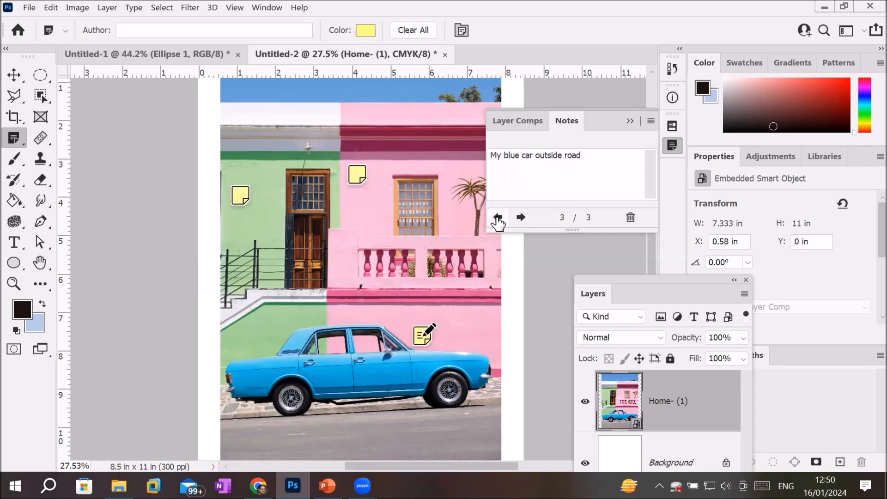
# - Delete the car, door and window notes one by one, confirming each deletion
pyautogui.click(630, 217)
pyautogui.click(444, 198)
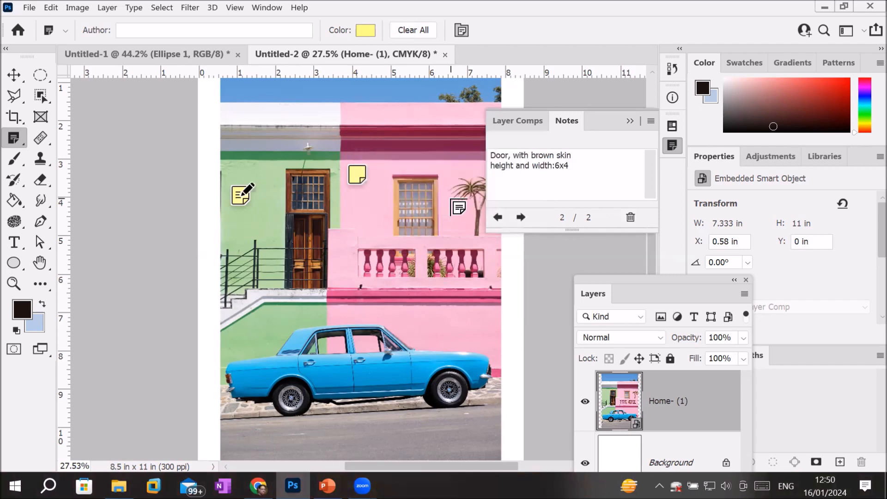
pyautogui.click(631, 218)
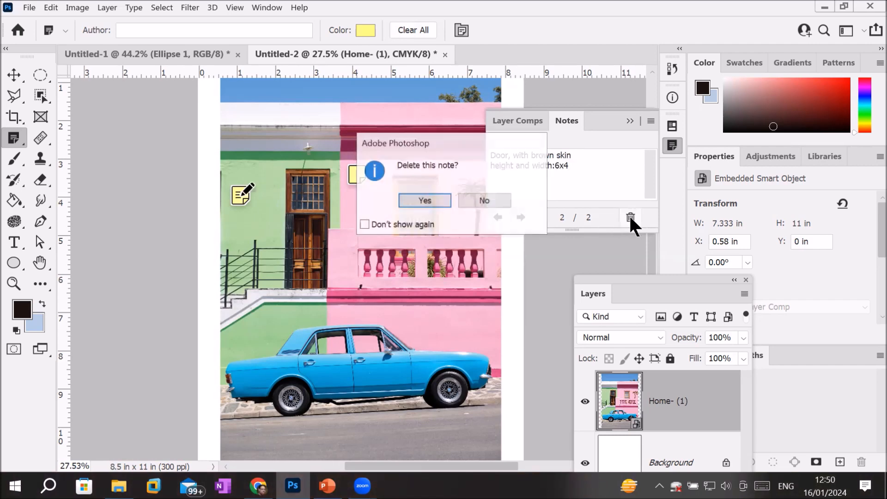
pyautogui.click(432, 201)
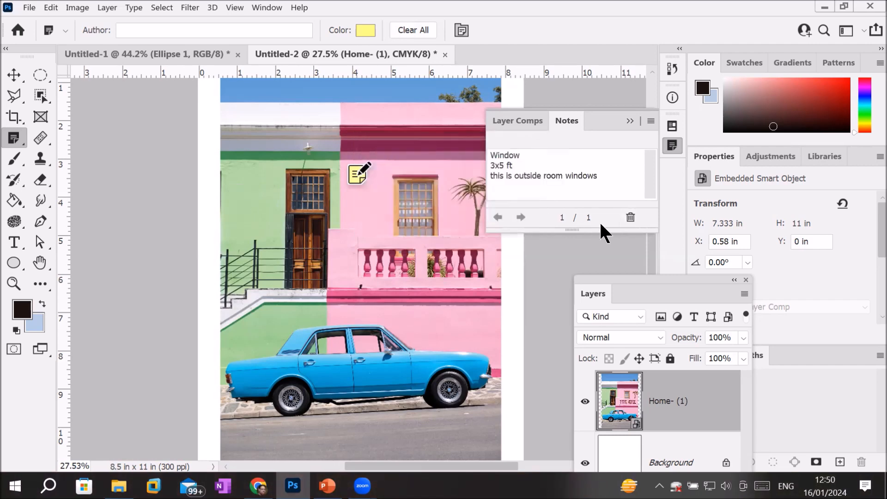
pyautogui.click(629, 220)
pyautogui.click(438, 200)
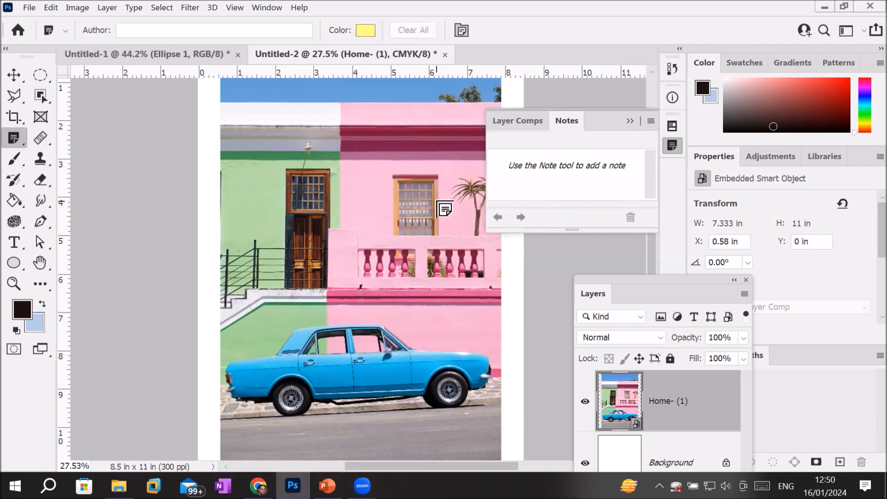
# - Close the Notes and Layer Comps panels
pyautogui.click(650, 122)
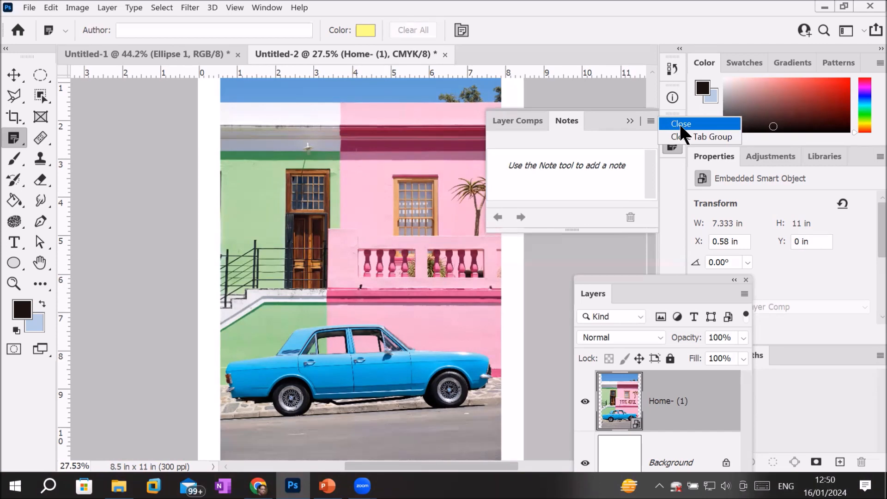
pyautogui.click(681, 123)
pyautogui.click(650, 121)
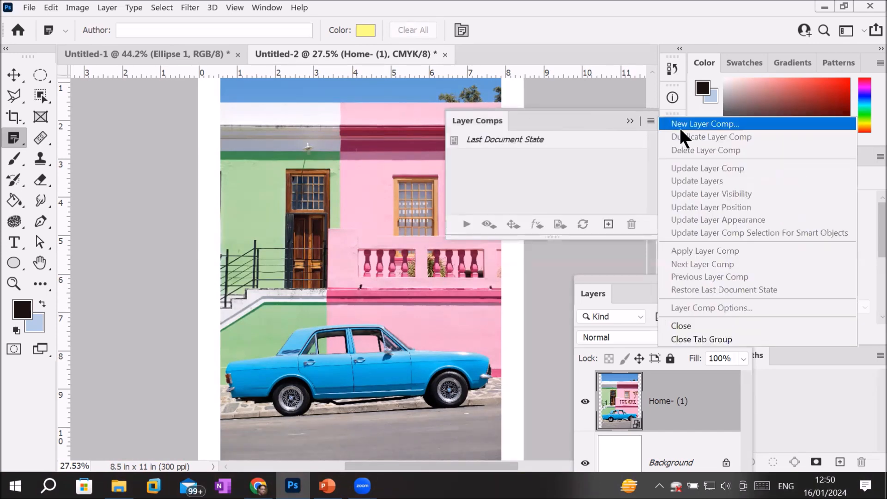
pyautogui.click(695, 324)
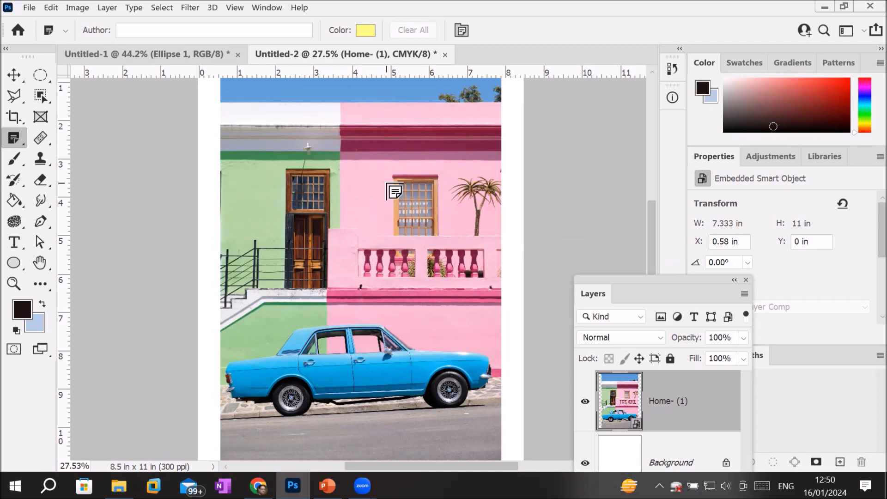
# - Move the floating Layers panel up so its full layer list shows, and activate the Eyedropper tool
pyautogui.moveTo(640, 277); pyautogui.dragTo(621, 125)
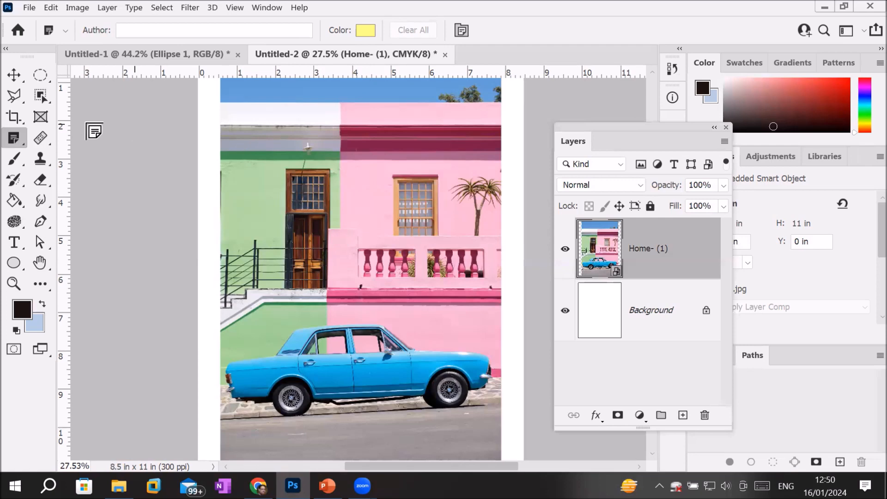
pyautogui.rightClick(15, 131)
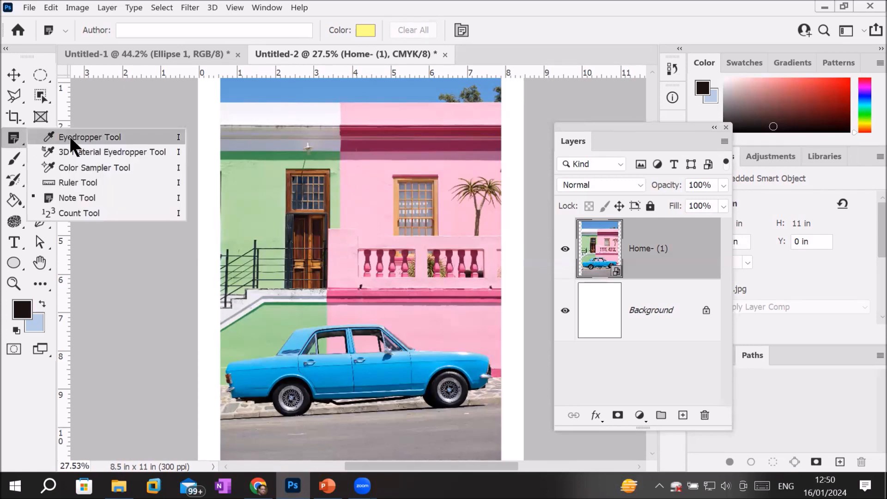
pyautogui.click(70, 136)
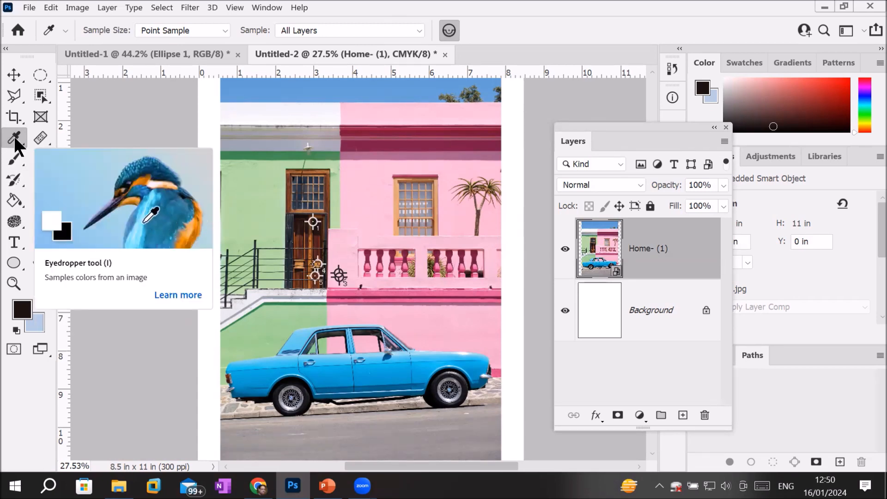
# - Examine the 3D commands and the 3D material tools grouped with the Paint Bucket and Eyedropper tools
pyautogui.moveTo(14, 136)
pyautogui.mouseDown()
pyautogui.moveTo(94, 154)
pyautogui.moveTo(20, 127)
pyautogui.mouseUp()
pyautogui.click(212, 6)
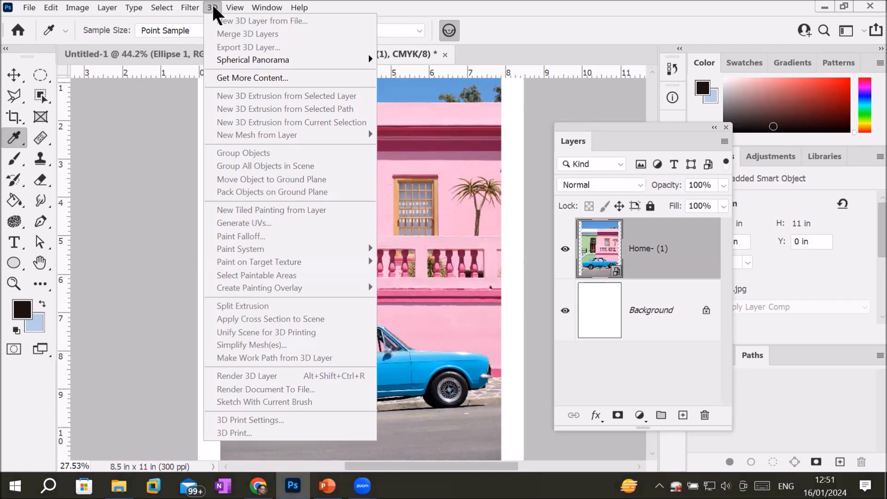
pyautogui.click(213, 6)
pyautogui.moveTo(15, 155)
pyautogui.mouseDown()
pyautogui.moveTo(13, 199)
pyautogui.moveTo(26, 198)
pyautogui.mouseUp()
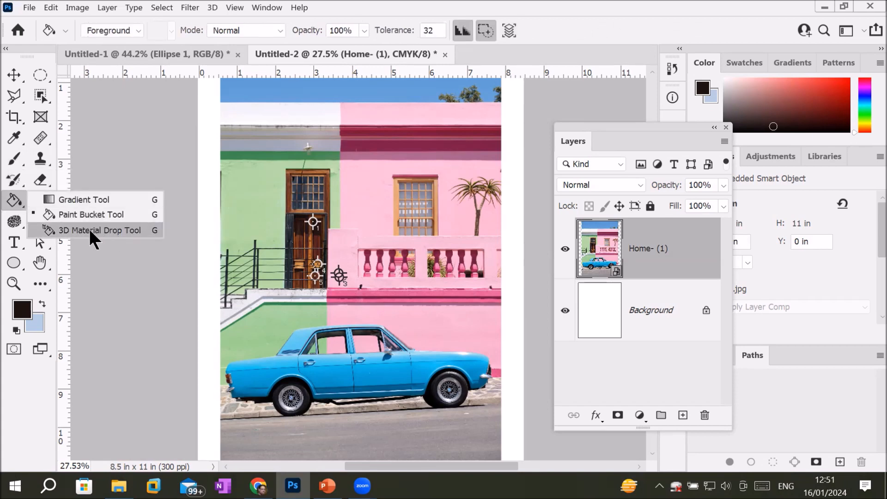
pyautogui.moveTo(17, 137); pyautogui.dragTo(17, 137)
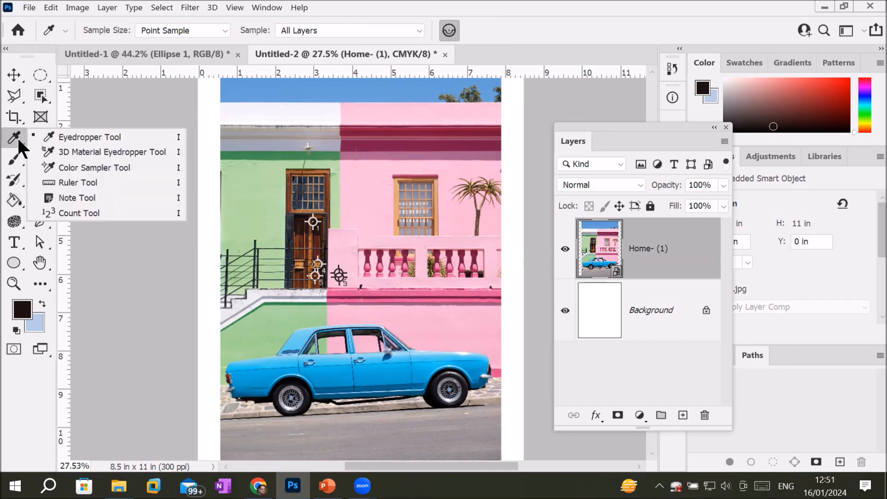
pyautogui.click(13, 136)
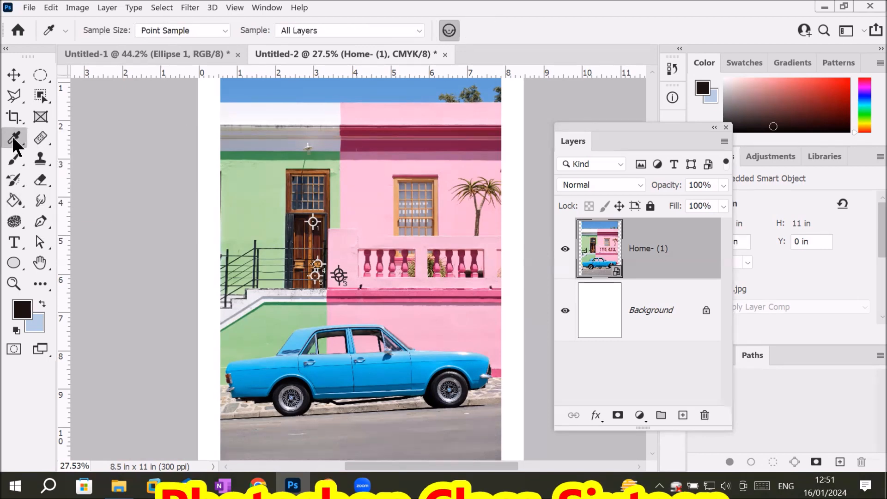
pyautogui.click(212, 8)
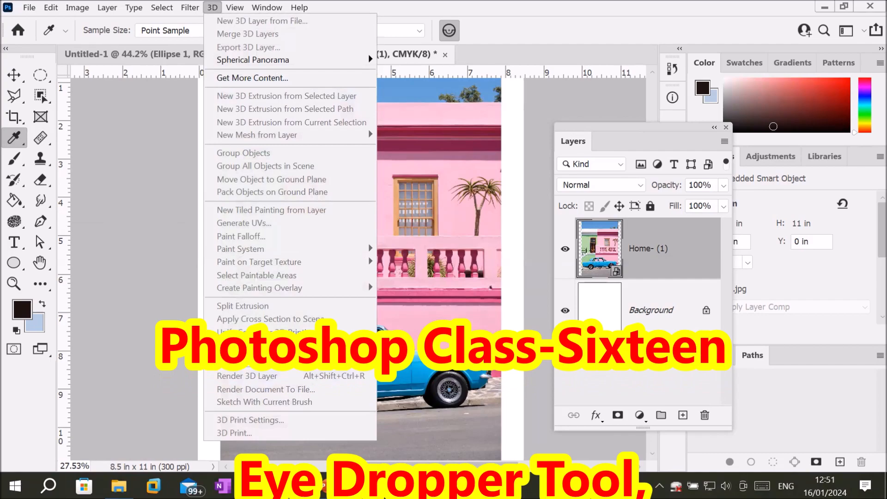